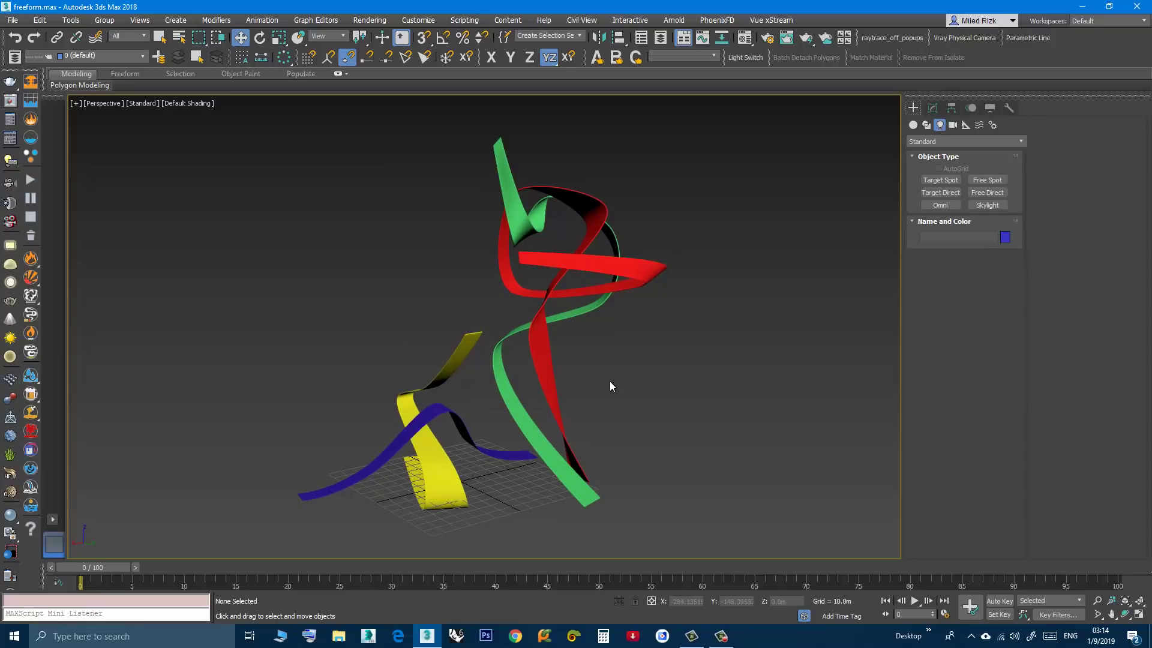
- Examine the finished coloured ribbon shapes up close and from several angles
{"action": "mouse_move", "coordinate": [610, 386]}
{"action": "middle_mouse_down"}
{"action": "mouse_move", "coordinate": [592, 412]}
{"action": "mouse_move", "coordinate": [610, 394]}
{"action": "middle_mouse_up"}
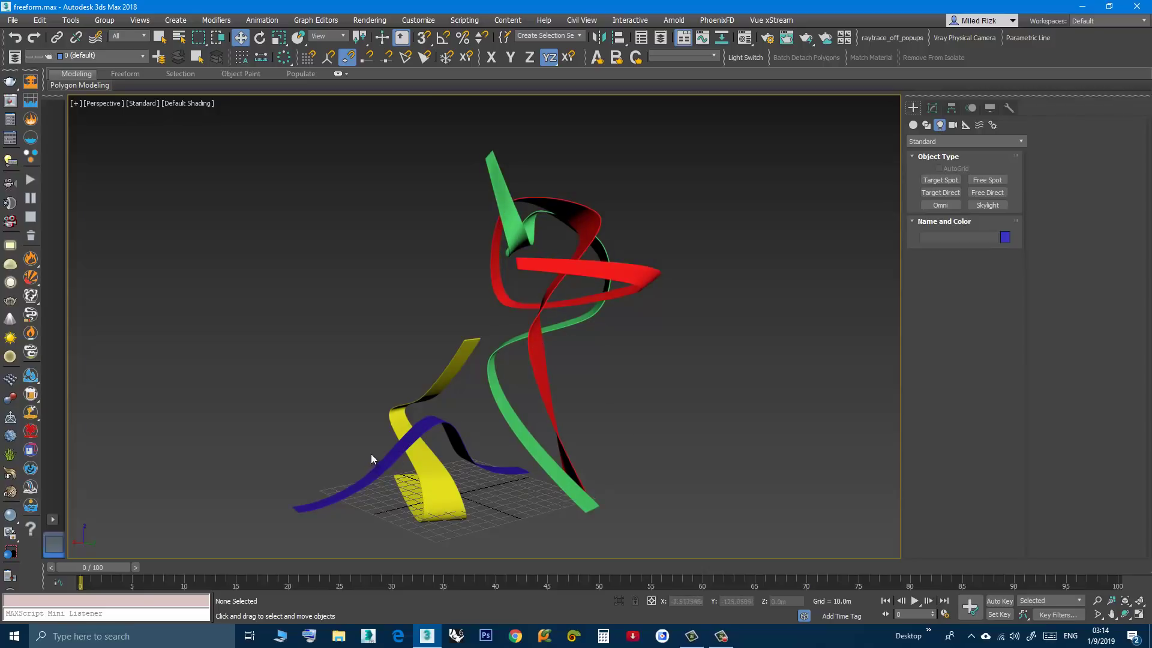
{"action": "scroll", "coordinate": [458, 378], "scroll_direction": "up", "scroll_amount": 2}
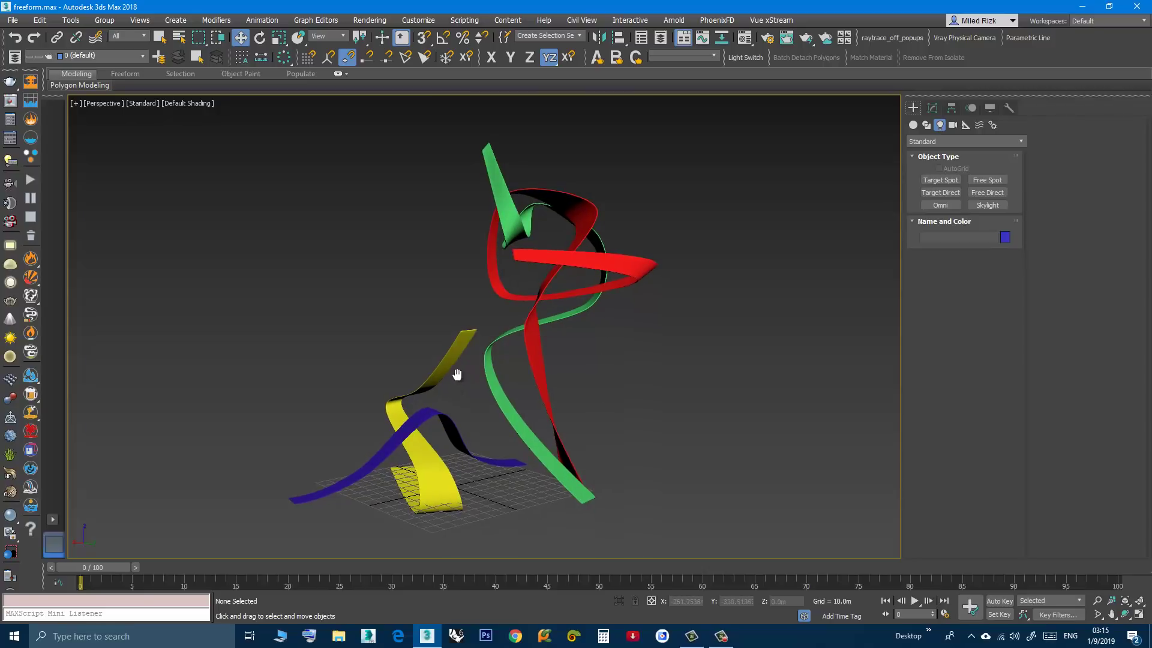
{"action": "scroll", "coordinate": [564, 288], "scroll_direction": "up", "scroll_amount": 5}
{"action": "mouse_move", "coordinate": [587, 262]}
{"action": "middle_mouse_down", "text": "alt"}
{"action": "mouse_move", "coordinate": [600, 255]}
{"action": "mouse_move", "coordinate": [545, 360]}
{"action": "mouse_move", "coordinate": [598, 280]}
{"action": "middle_mouse_up", "text": "alt"}
{"action": "scroll", "coordinate": [666, 352], "scroll_direction": "up", "scroll_amount": 6}
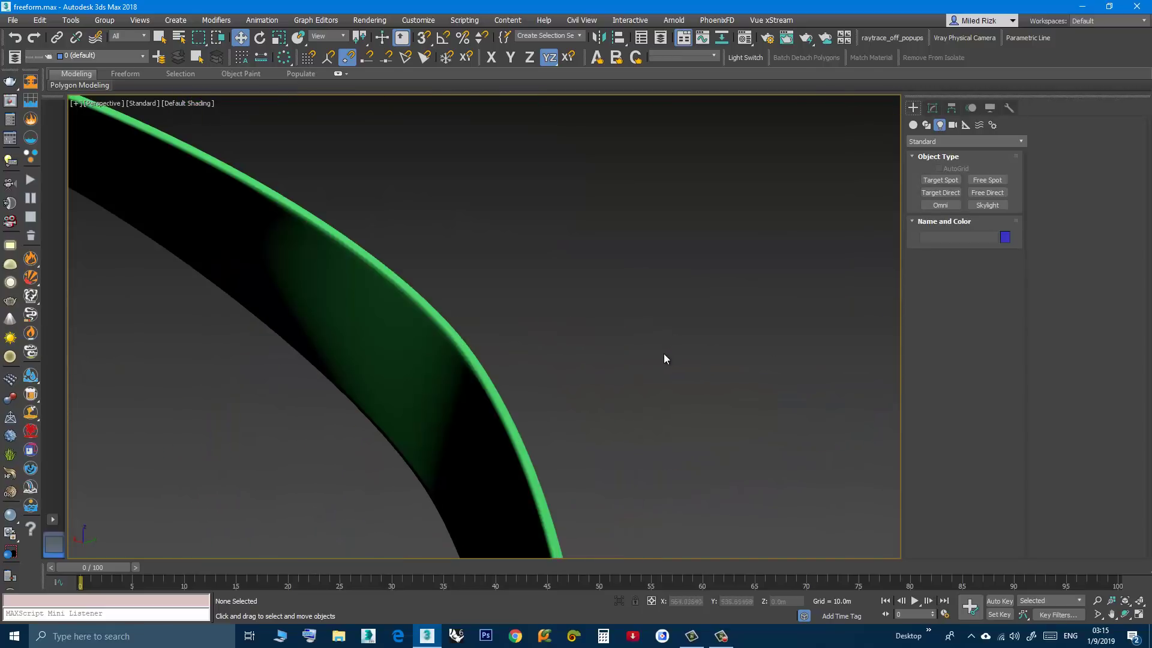
{"action": "scroll", "coordinate": [658, 345], "scroll_direction": "down", "scroll_amount": 2}
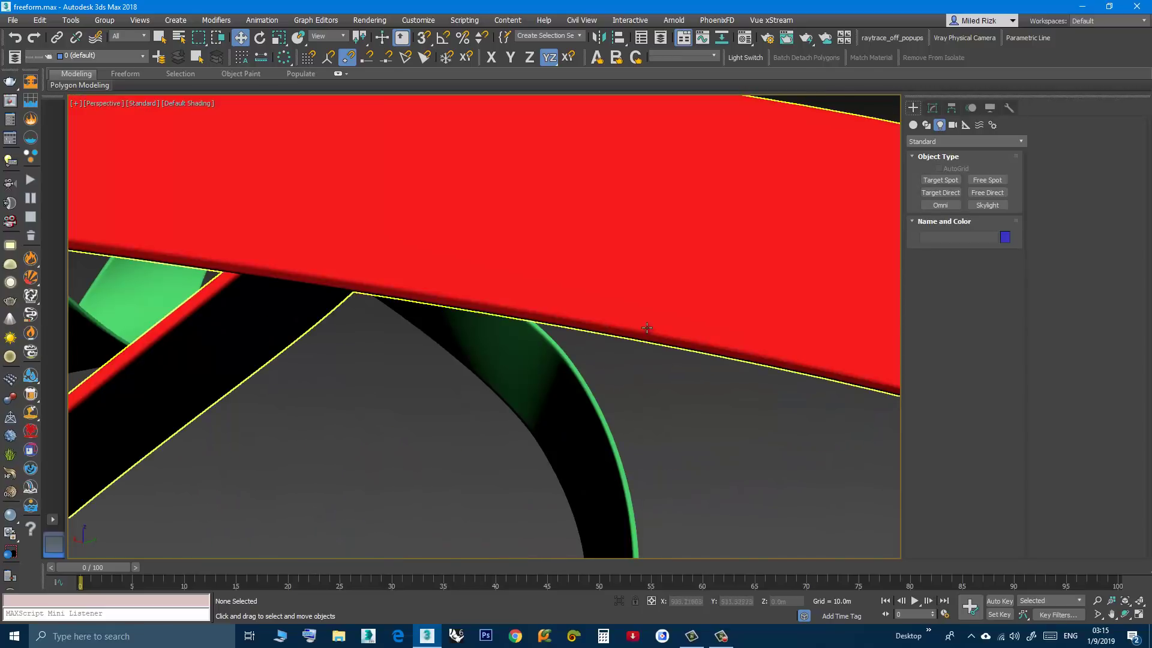
{"action": "scroll", "coordinate": [630, 331], "scroll_direction": "down", "scroll_amount": 10}
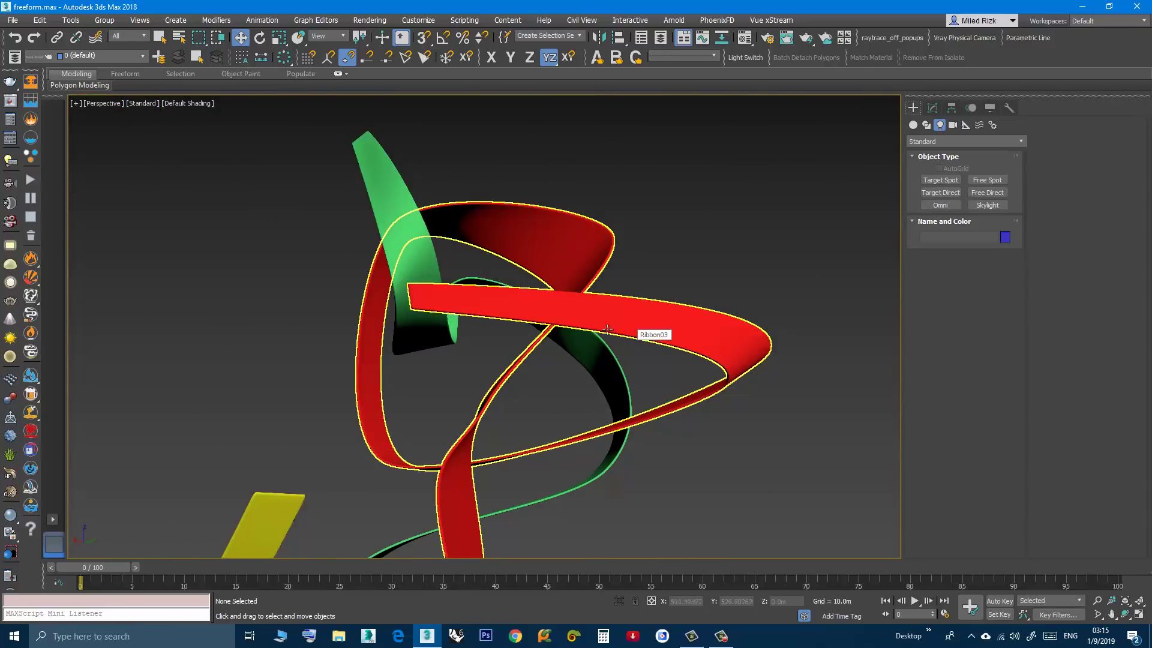
{"action": "mouse_move", "coordinate": [579, 386]}
{"action": "middle_mouse_down"}
{"action": "mouse_move", "coordinate": [551, 379]}
{"action": "mouse_move", "coordinate": [550, 401]}
{"action": "mouse_move", "coordinate": [566, 415]}
{"action": "middle_mouse_up"}
{"action": "left_click", "coordinate": [551, 405]}
{"action": "scroll", "coordinate": [542, 388], "scroll_direction": "down", "scroll_amount": 4}
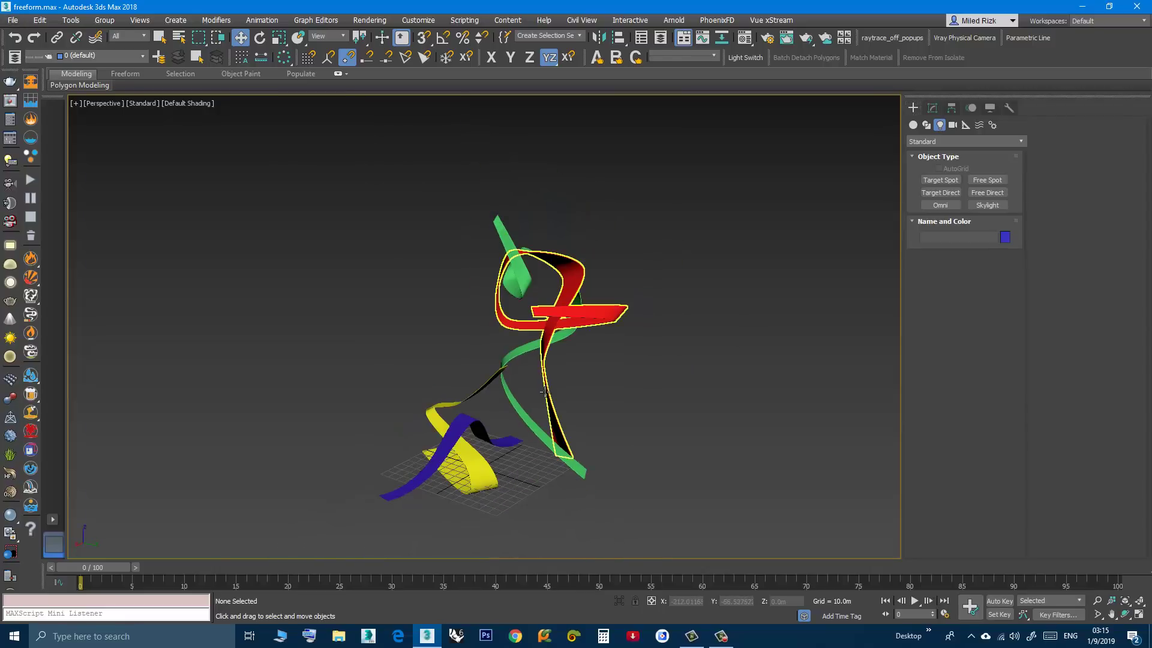
{"action": "scroll", "coordinate": [538, 406], "scroll_direction": "up", "scroll_amount": 3}
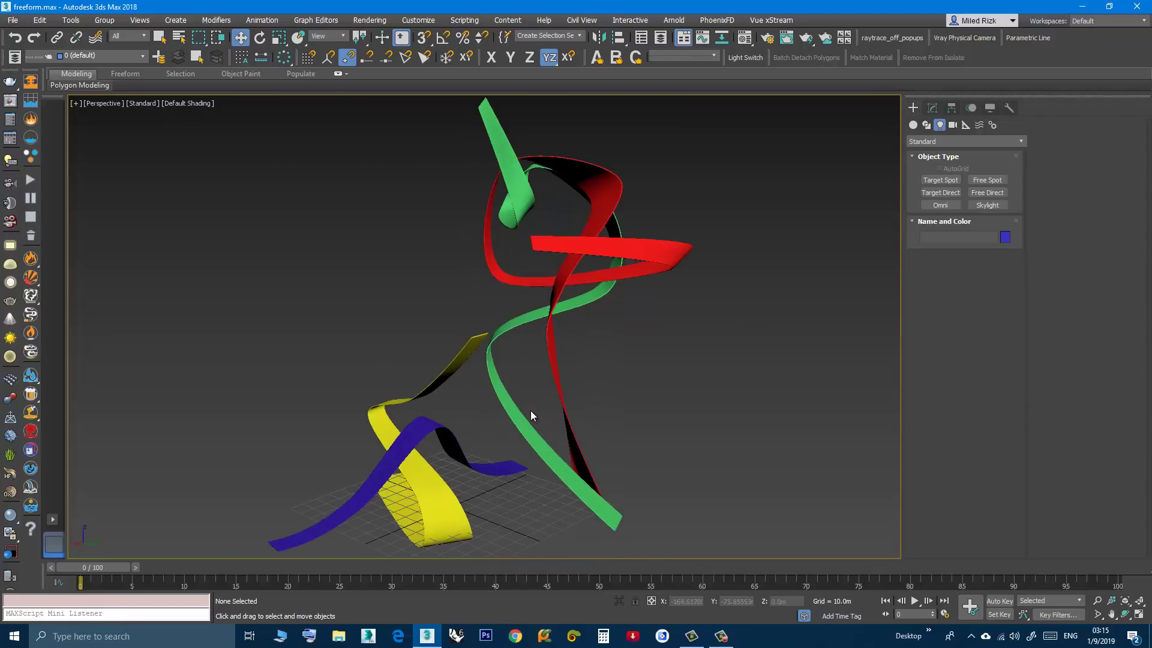
{"action": "scroll", "coordinate": [530, 410], "scroll_direction": "up", "scroll_amount": 2}
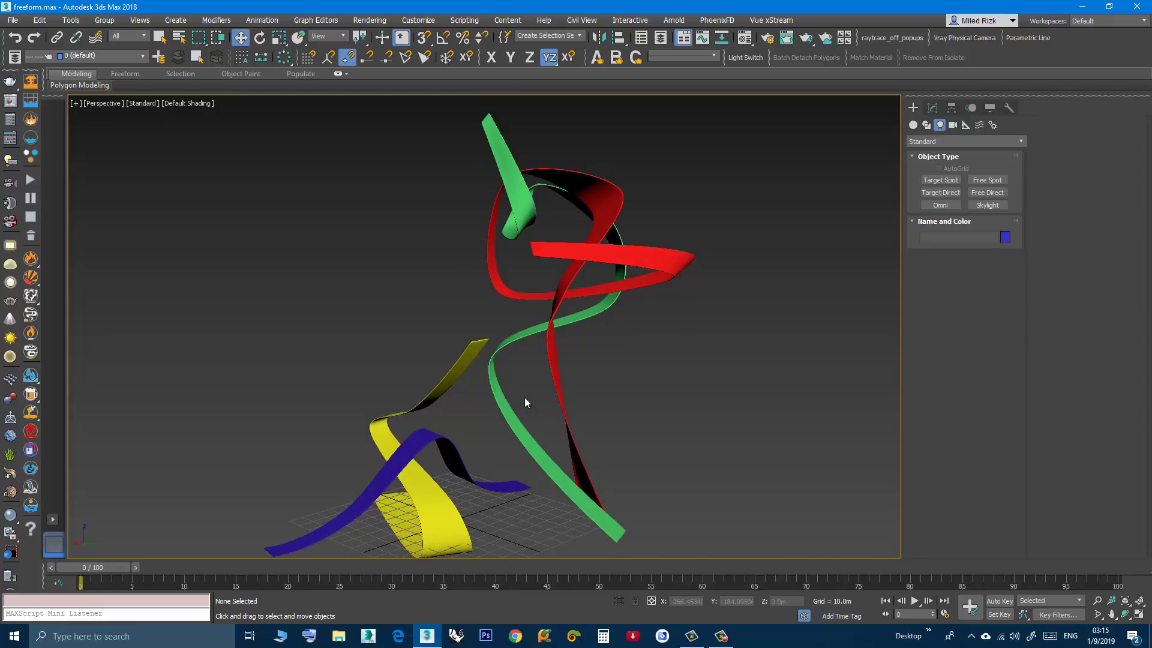
- Reset the scene without saving changes and maximize the Perspective view
{"action": "left_click", "coordinate": [12, 20]}
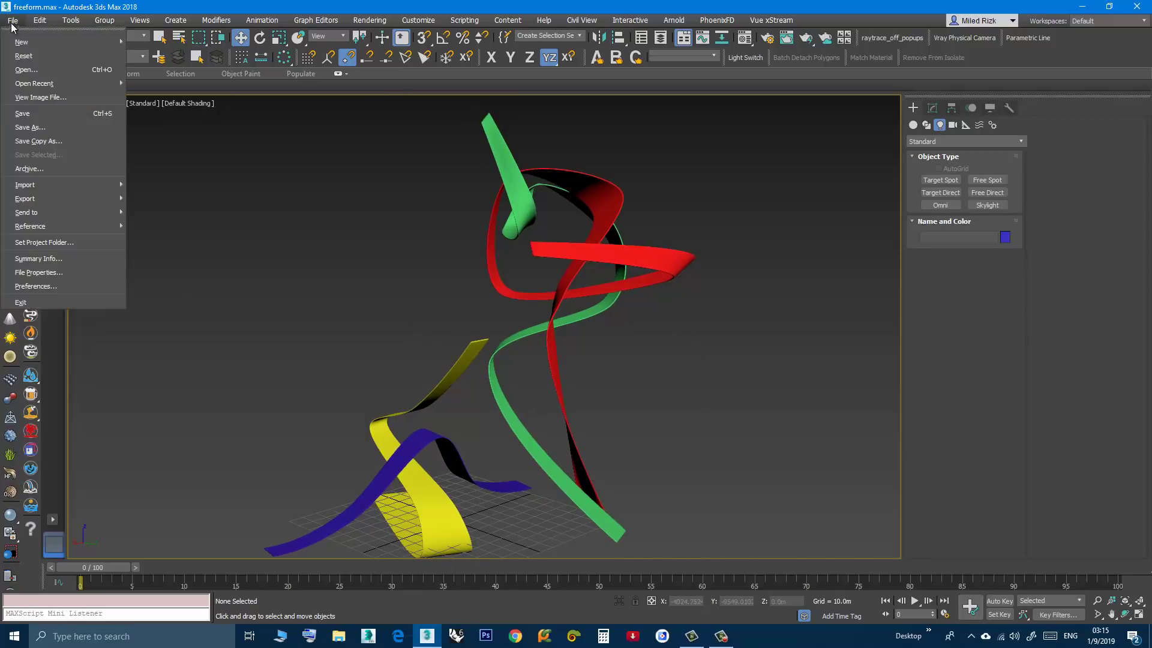
{"action": "left_click", "coordinate": [22, 57]}
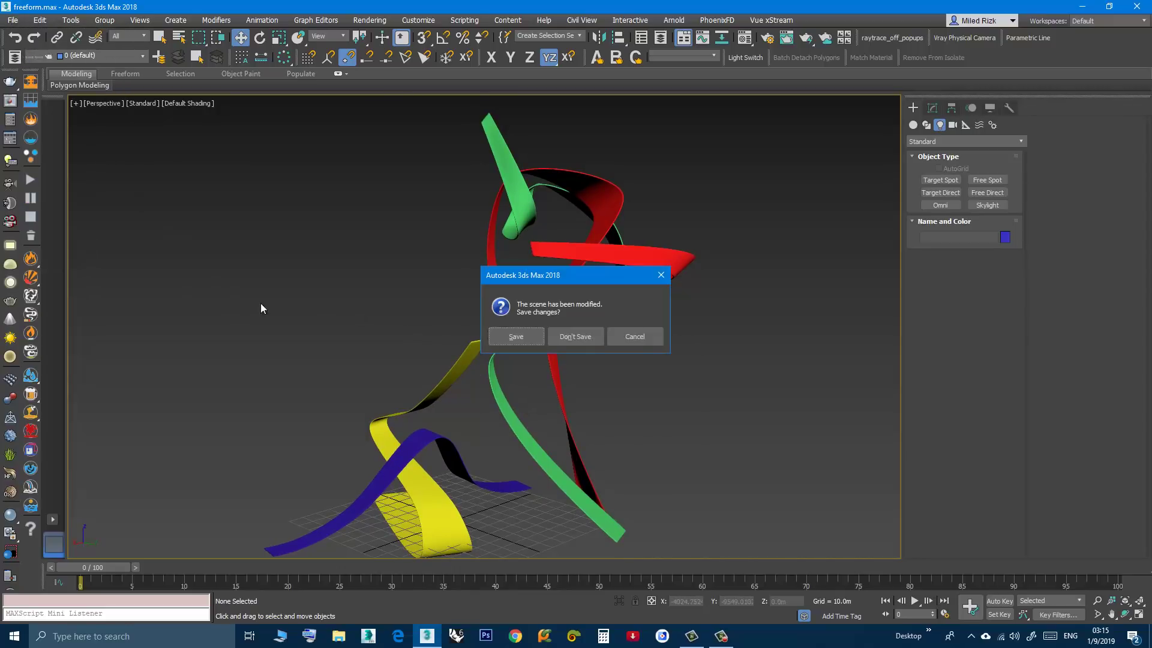
{"action": "left_click", "coordinate": [564, 337]}
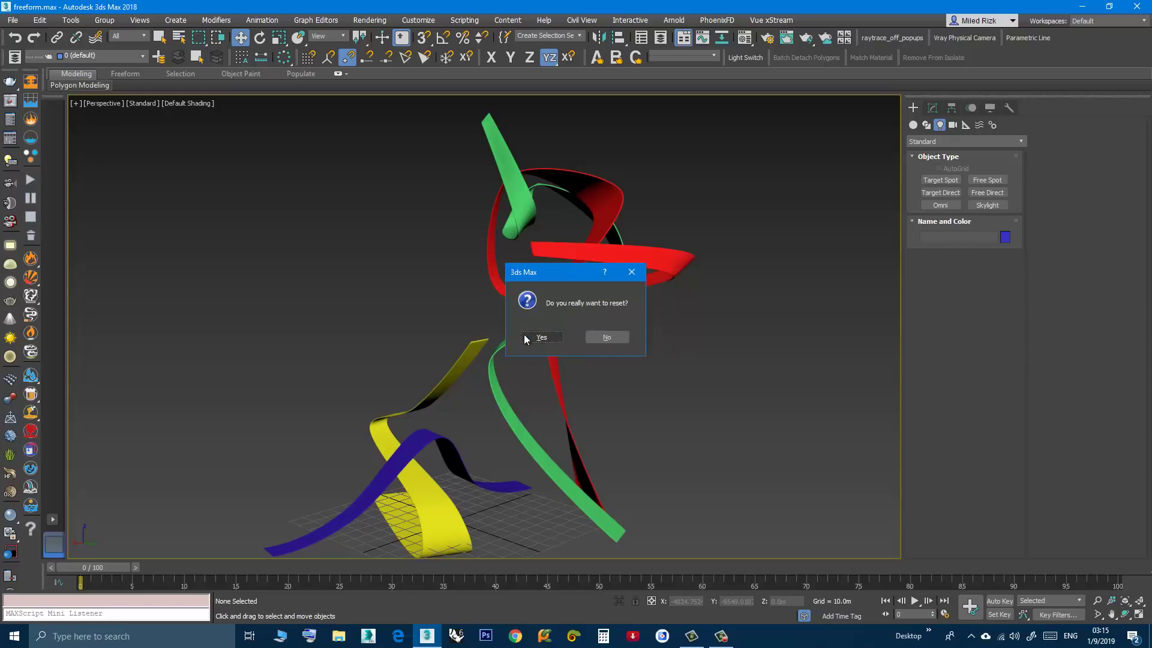
{"action": "left_click", "coordinate": [523, 333]}
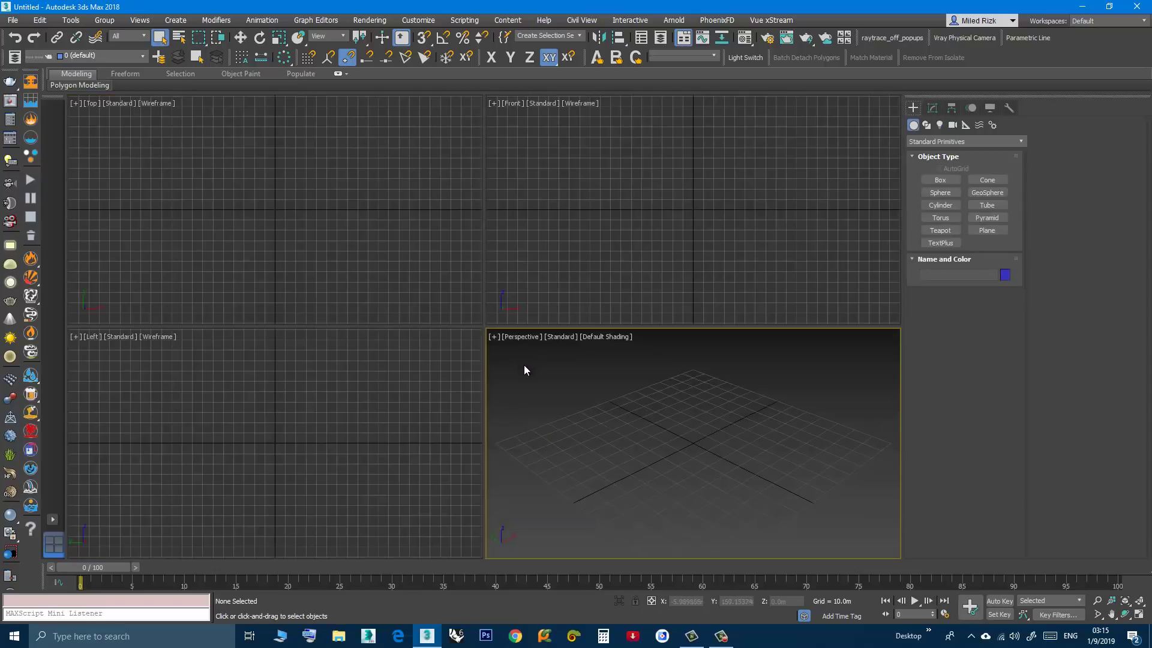
{"action": "key", "text": "alt+w"}
{"action": "middle_click_drag", "start_coordinate": [489, 360], "coordinate": [489, 377]}
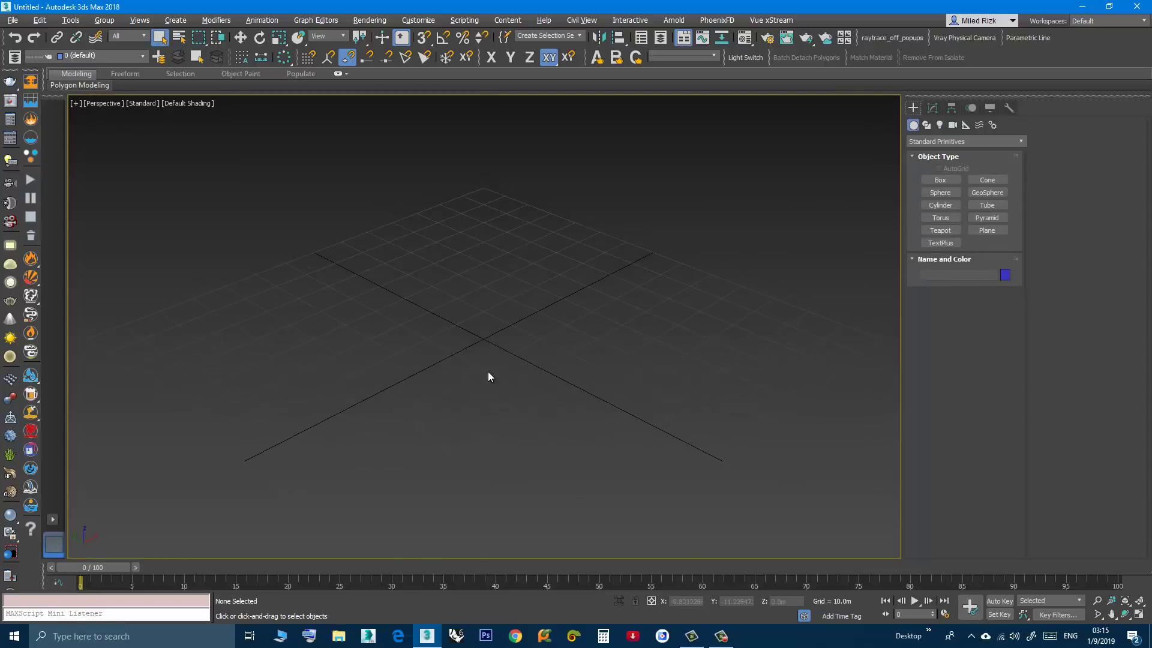
- Draw a short straight two-point Line spline on the ground grid near the origin
{"action": "left_click", "coordinate": [927, 124]}
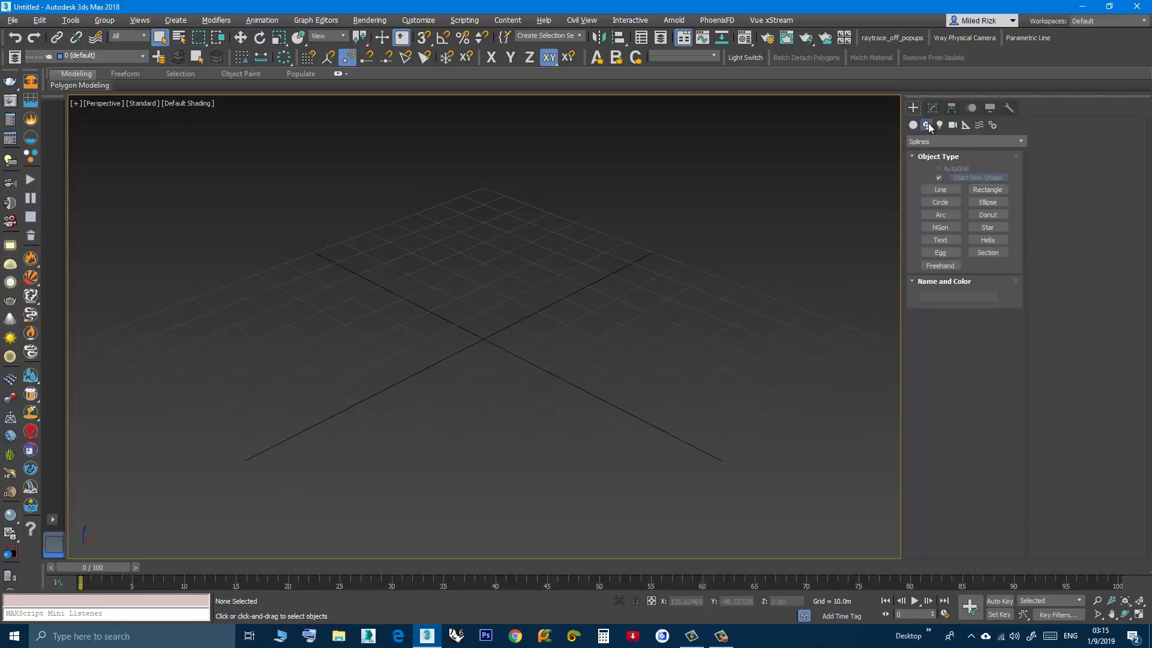
{"action": "left_click", "coordinate": [930, 190]}
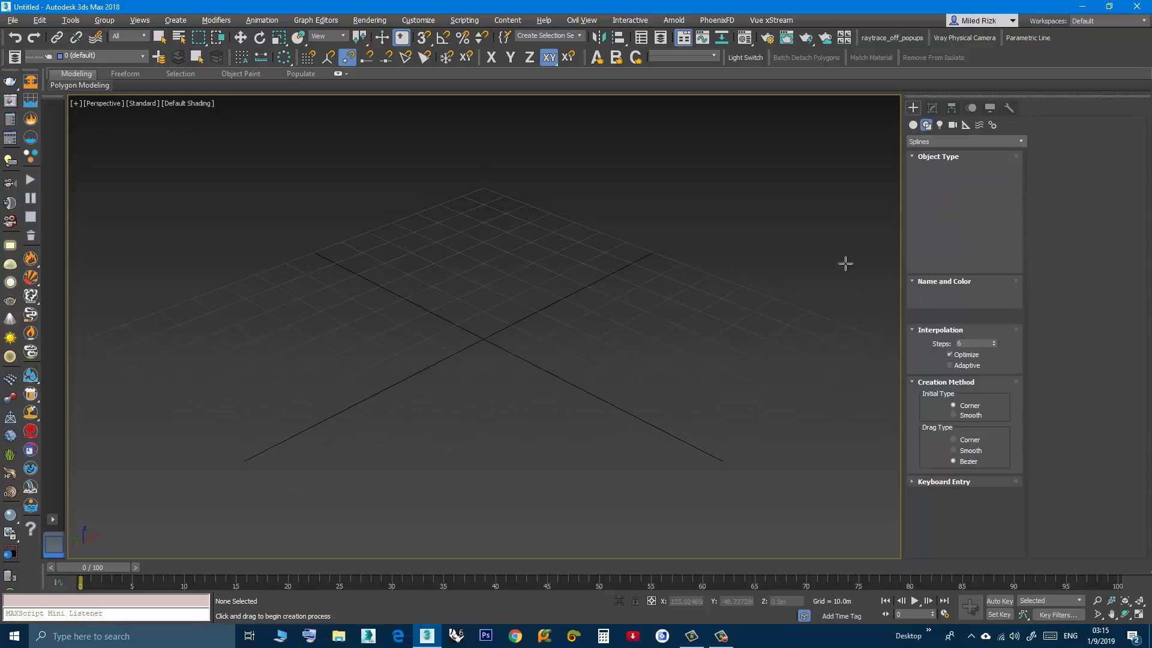
{"action": "left_click", "coordinate": [491, 391]}
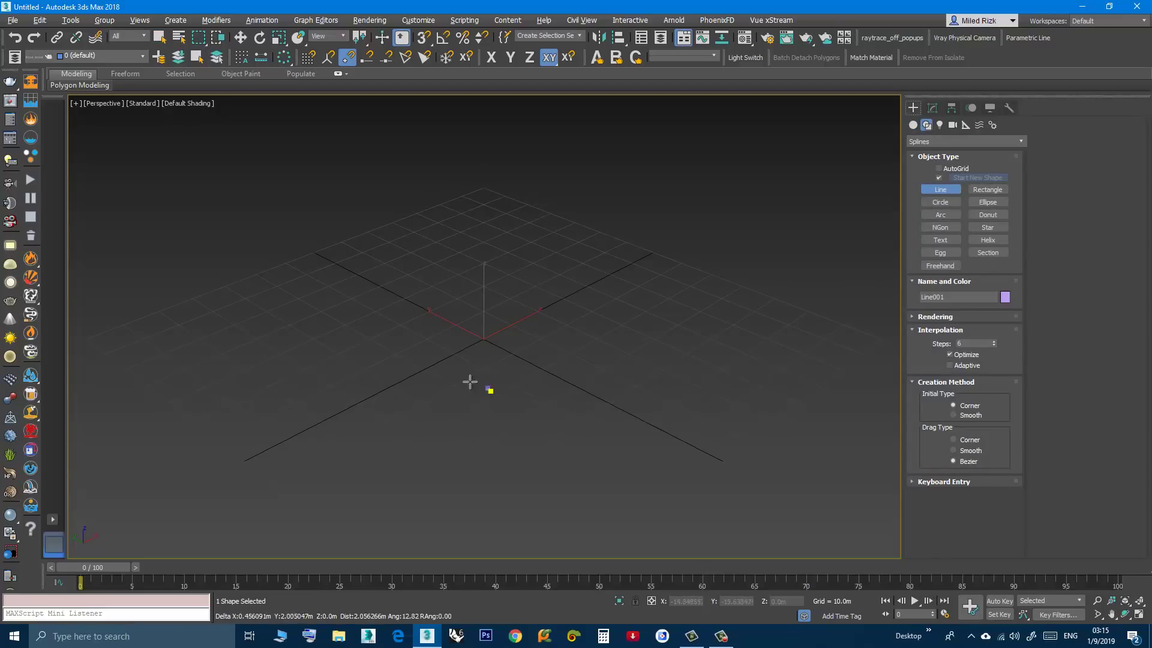
{"action": "left_click", "coordinate": [400, 360]}
{"action": "right_click", "coordinate": [399, 375]}
{"action": "right_click", "coordinate": [408, 401]}
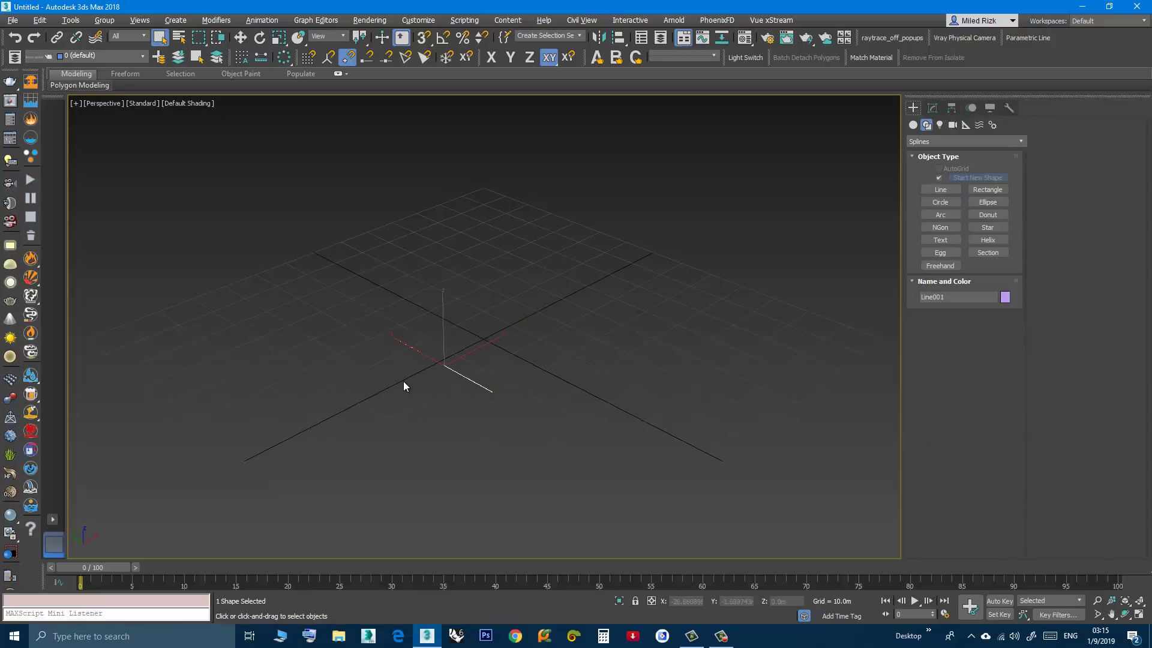
- Copy the line straight up to Z about 21 m, and copy that line up and along X to about X 1 m, Z 46 m
{"action": "middle_click_drag", "start_coordinate": [404, 380], "coordinate": [382, 400]}
{"action": "key", "text": "w"}
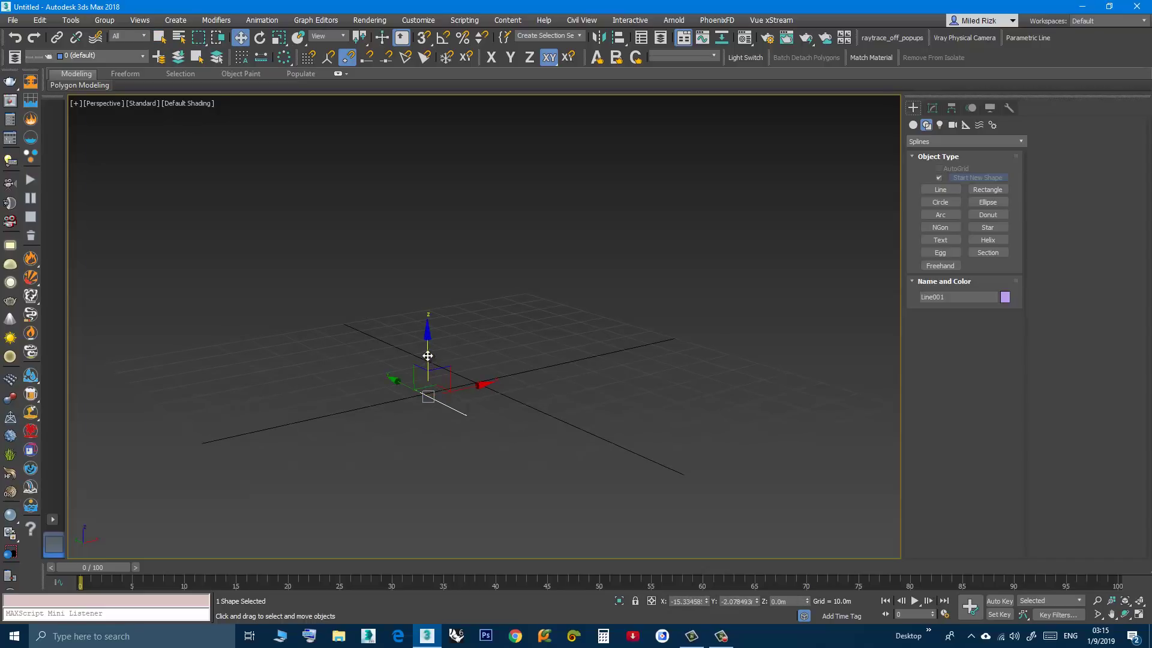
{"action": "mouse_move", "coordinate": [423, 353]}
{"action": "left_mouse_down", "text": "shift"}
{"action": "mouse_move", "coordinate": [425, 265]}
{"action": "mouse_move", "coordinate": [430, 275]}
{"action": "left_mouse_up", "text": "shift"}
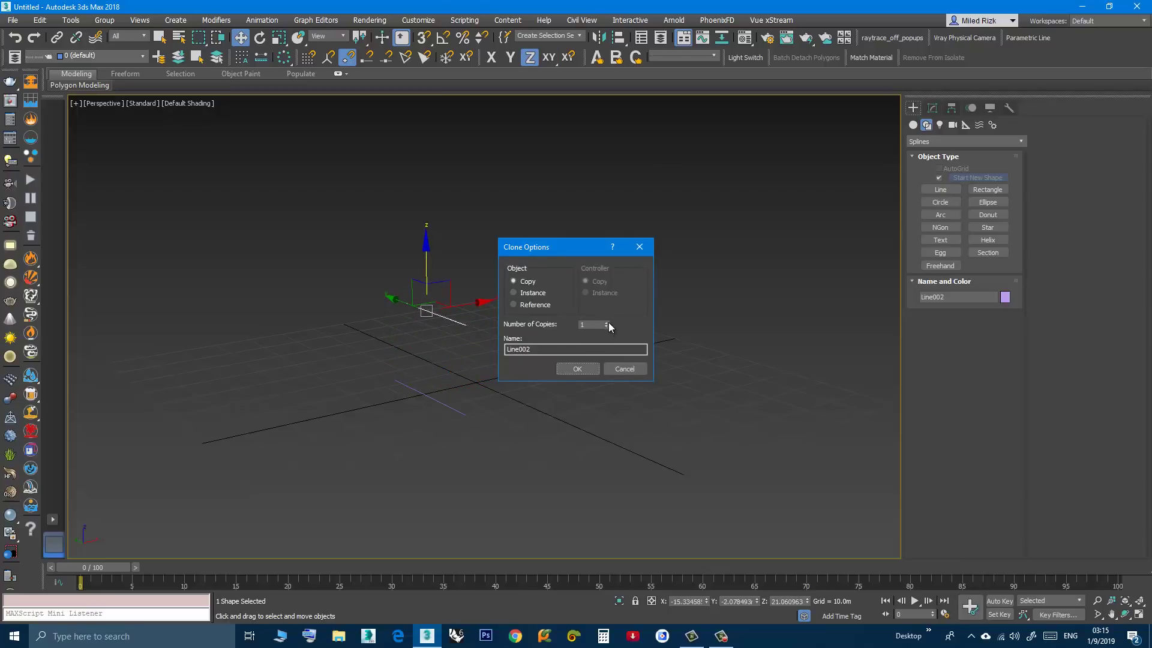
{"action": "left_click", "coordinate": [578, 368]}
{"action": "mouse_move", "coordinate": [574, 369]}
{"action": "middle_mouse_down"}
{"action": "mouse_move", "coordinate": [517, 384]}
{"action": "mouse_move", "coordinate": [512, 402]}
{"action": "middle_mouse_up"}
{"action": "left_click_drag", "start_coordinate": [438, 232], "coordinate": [504, 210]}
- Move the middle line to about X -8.6 m, Z 25.9 m and the top line to about X 9.6 m, Z 47.2 m
{"action": "left_click", "coordinate": [418, 347]}
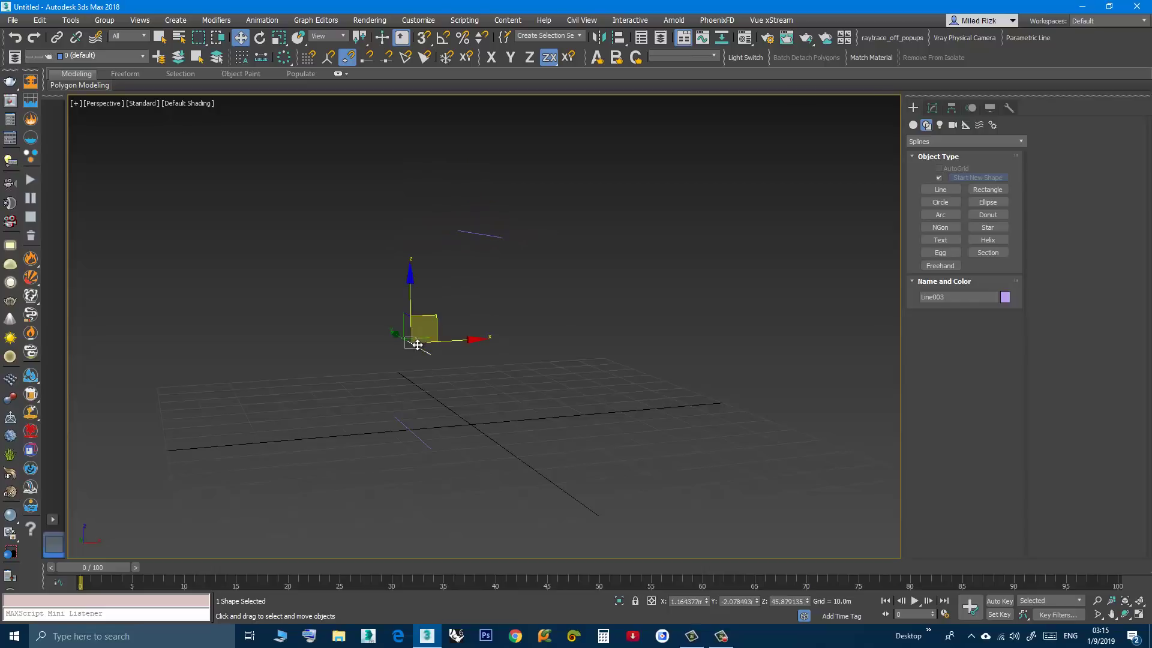
{"action": "left_click_drag", "start_coordinate": [430, 317], "coordinate": [458, 324]}
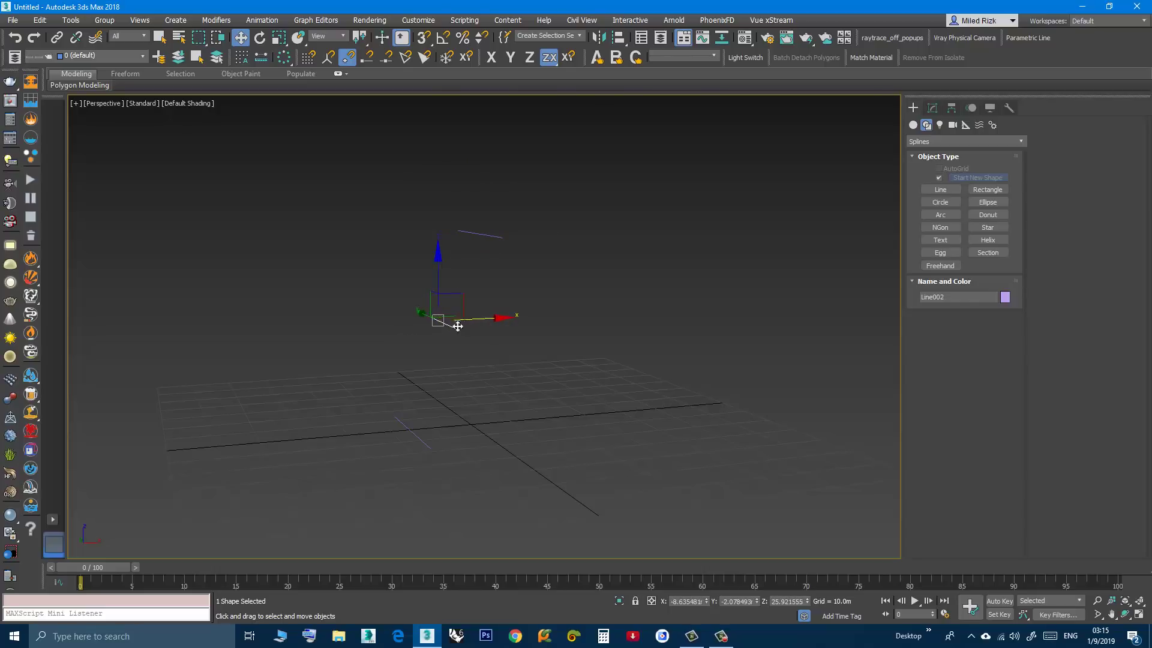
{"action": "mouse_move", "coordinate": [458, 324]}
{"action": "middle_mouse_down", "text": "alt"}
{"action": "mouse_move", "coordinate": [442, 326]}
{"action": "mouse_move", "coordinate": [457, 327]}
{"action": "middle_mouse_up", "text": "alt"}
{"action": "left_click", "coordinate": [486, 235]}
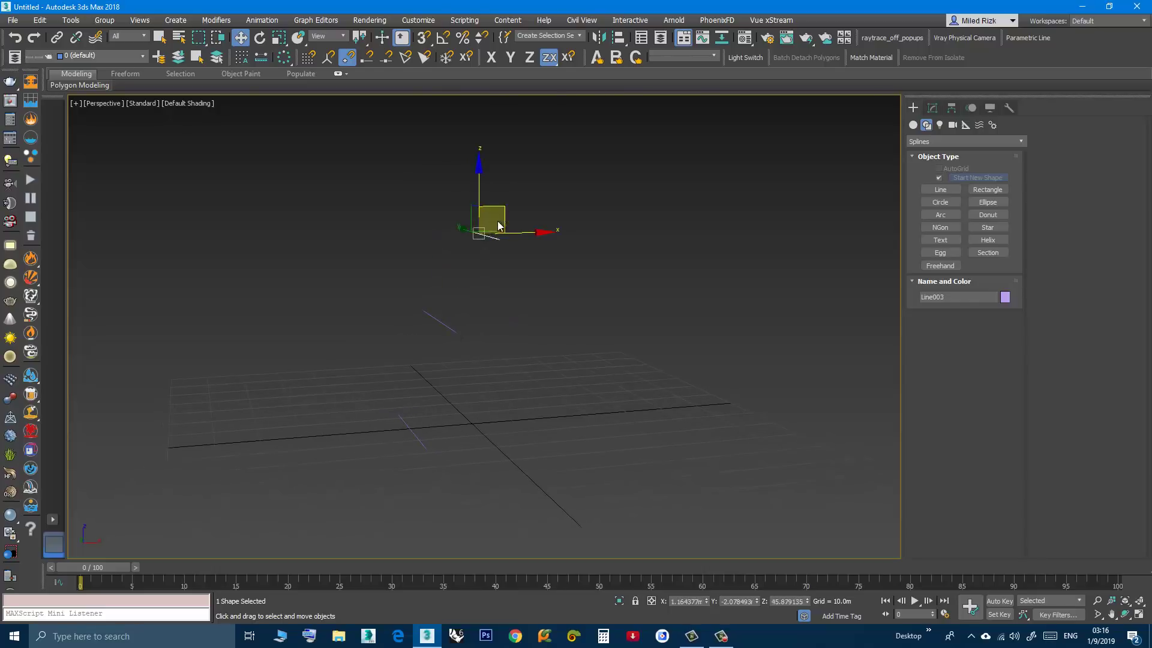
{"action": "left_click_drag", "start_coordinate": [518, 202], "coordinate": [544, 203]}
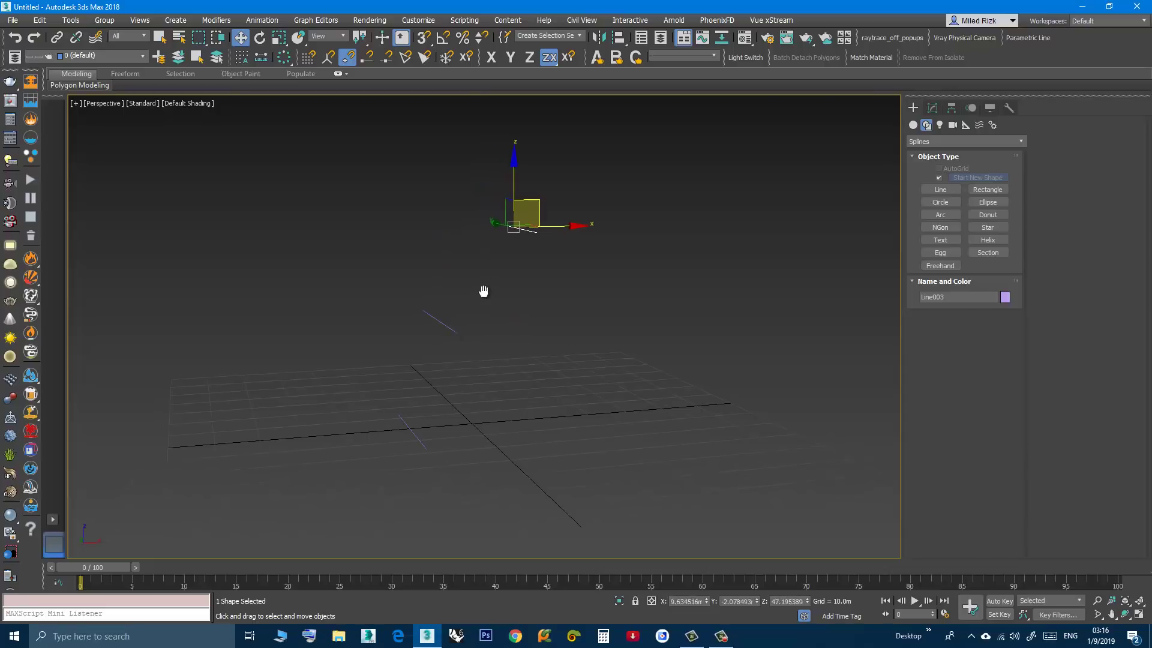
{"action": "middle_click_drag", "start_coordinate": [484, 291], "coordinate": [476, 368], "text": "alt"}
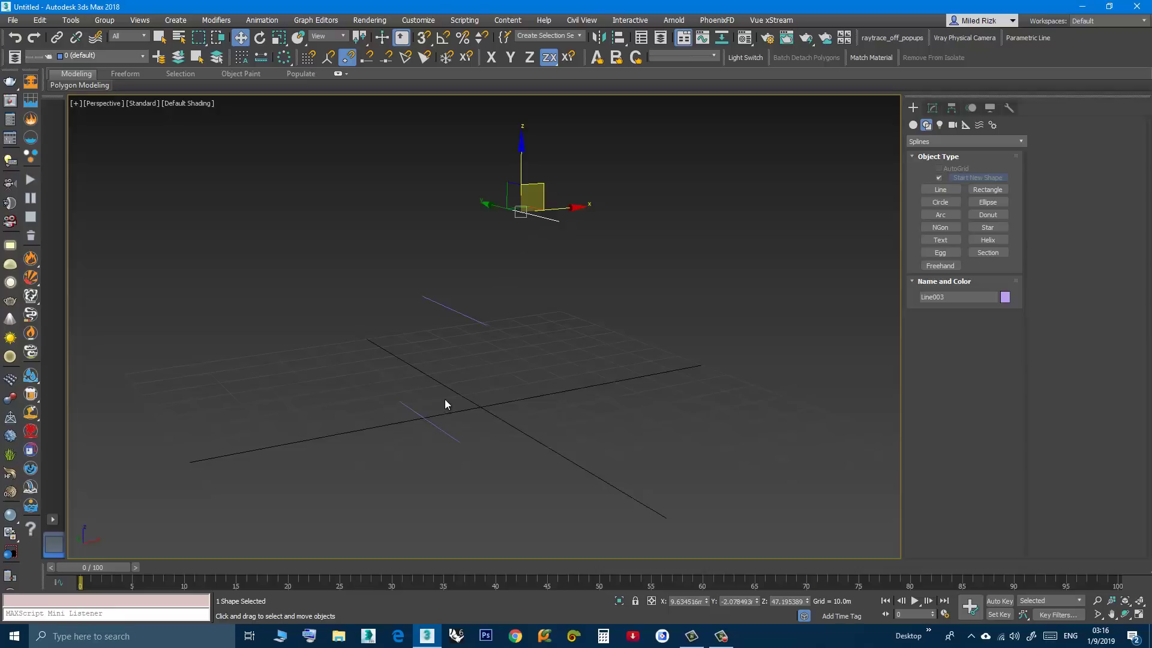
{"action": "mouse_move", "coordinate": [451, 400]}
{"action": "middle_mouse_down"}
{"action": "mouse_move", "coordinate": [460, 403]}
{"action": "mouse_move", "coordinate": [444, 397]}
{"action": "middle_mouse_up"}
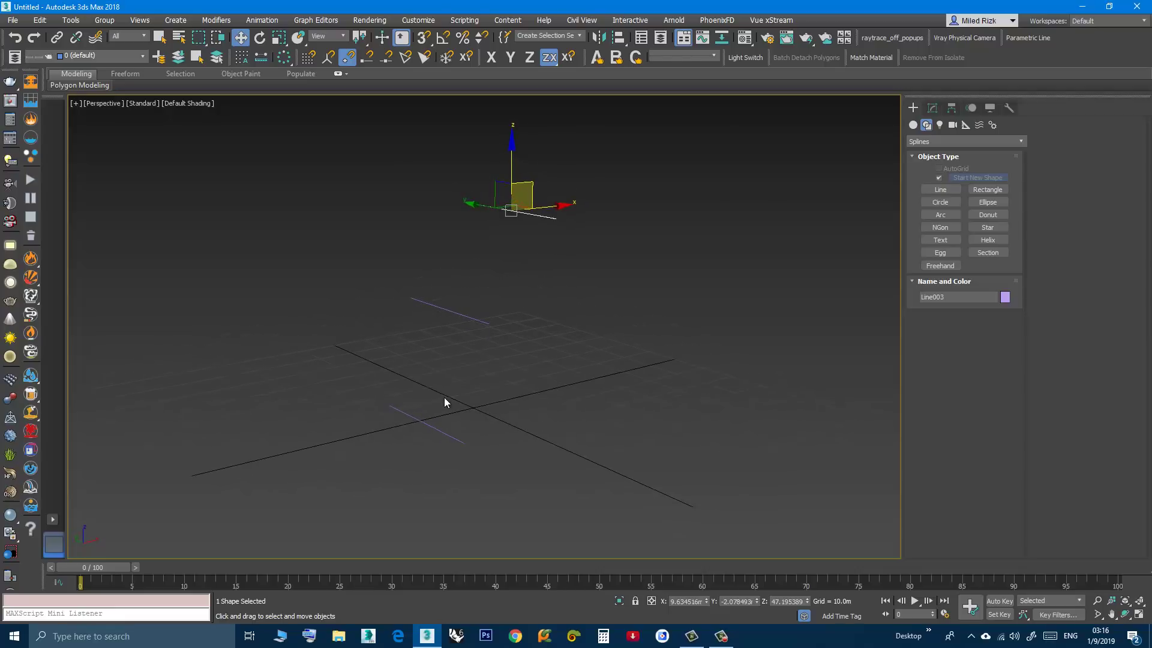
- Attach the middle and top lines to the bottom line, in that order, to form one spline object
{"action": "left_click", "coordinate": [447, 436]}
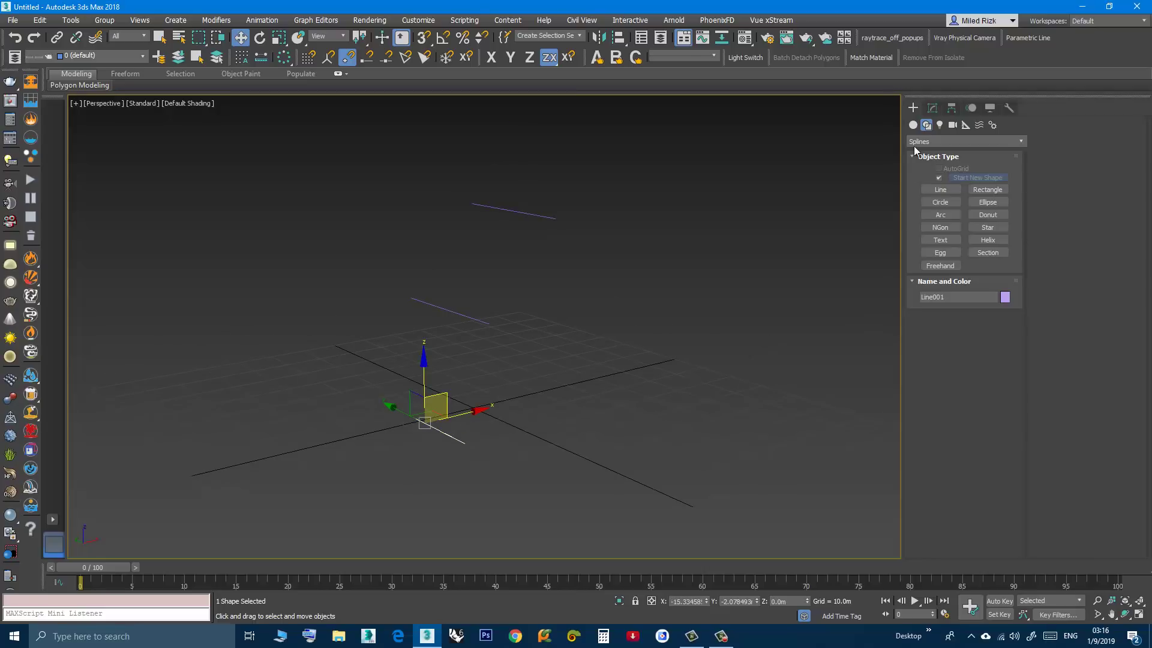
{"action": "left_click", "coordinate": [932, 108]}
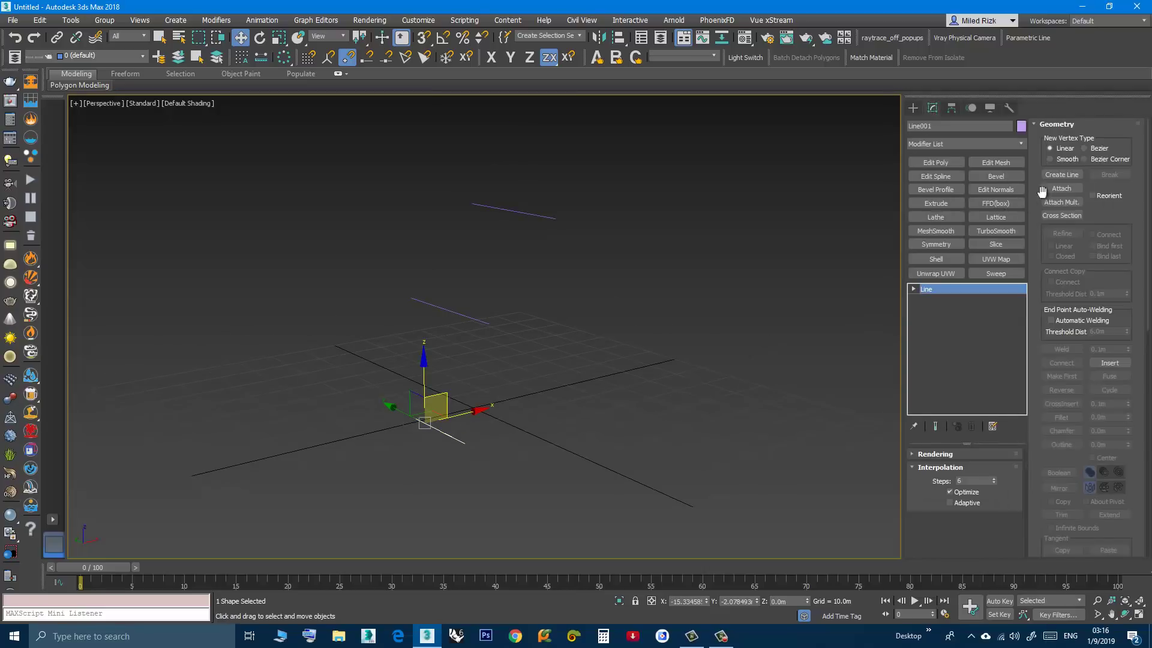
{"action": "left_click", "coordinate": [1060, 190]}
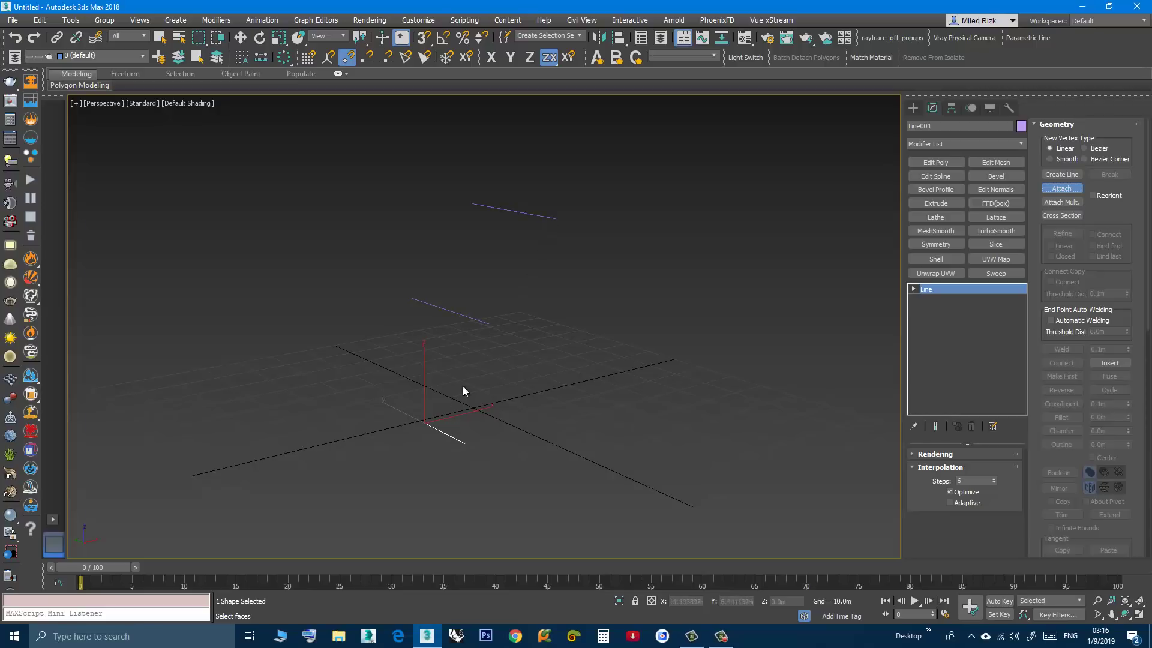
{"action": "left_click", "coordinate": [488, 323]}
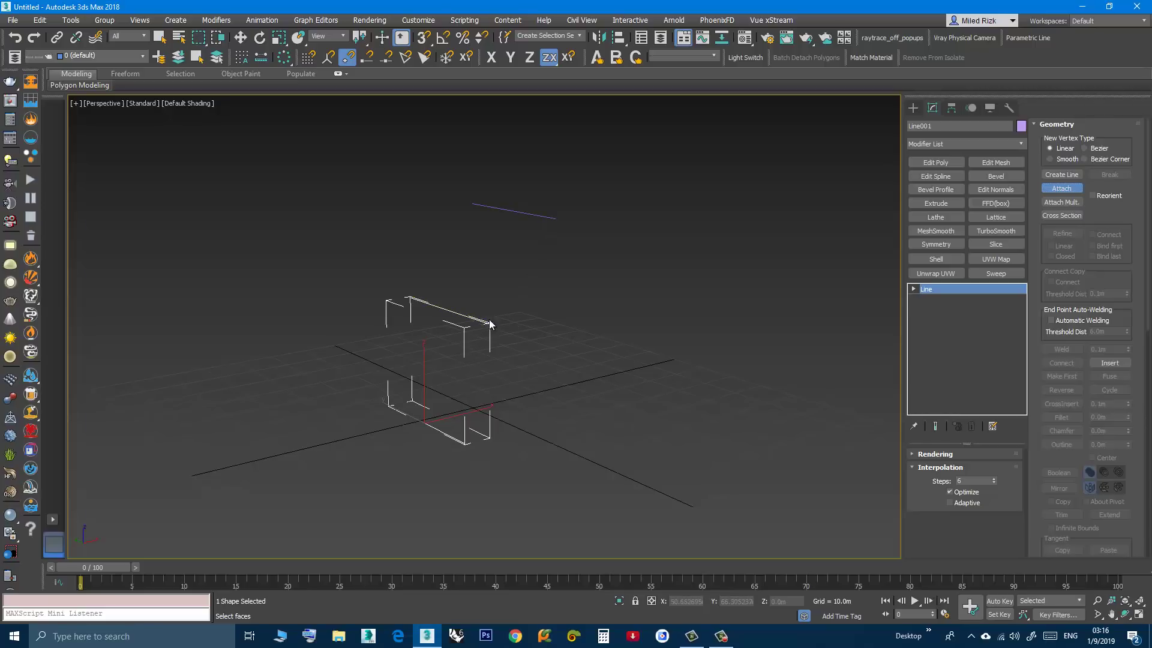
{"action": "left_click", "coordinate": [547, 222]}
{"action": "mouse_move", "coordinate": [509, 315]}
{"action": "middle_mouse_down", "text": "alt"}
{"action": "mouse_move", "coordinate": [492, 304]}
{"action": "mouse_move", "coordinate": [506, 313]}
{"action": "middle_mouse_up", "text": "alt"}
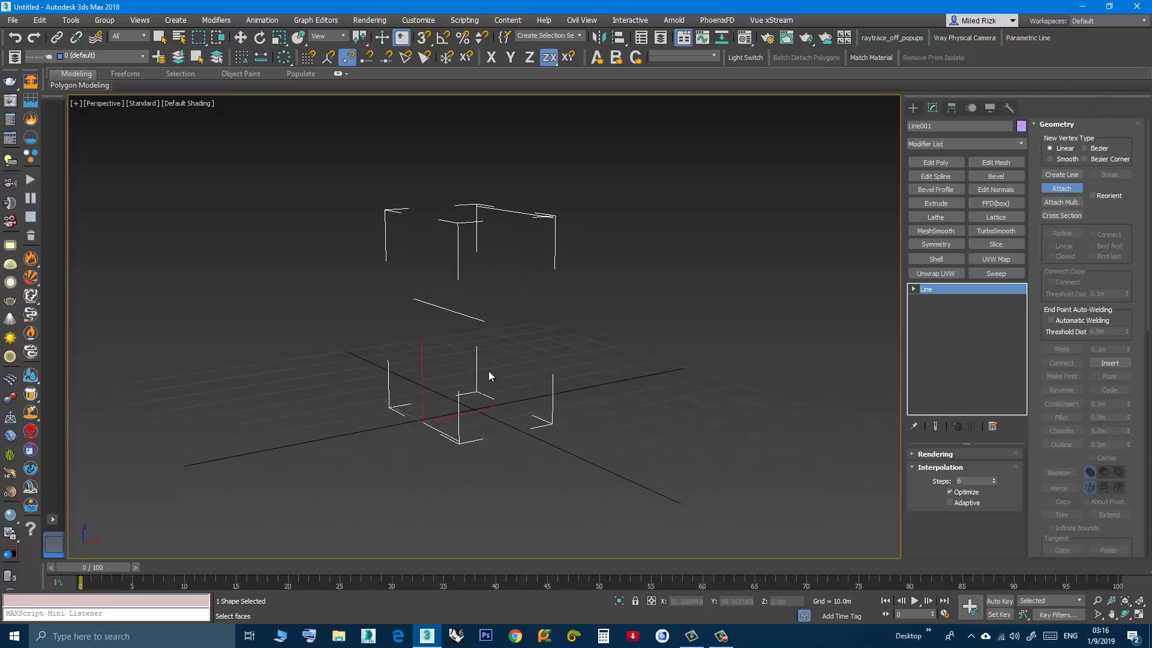
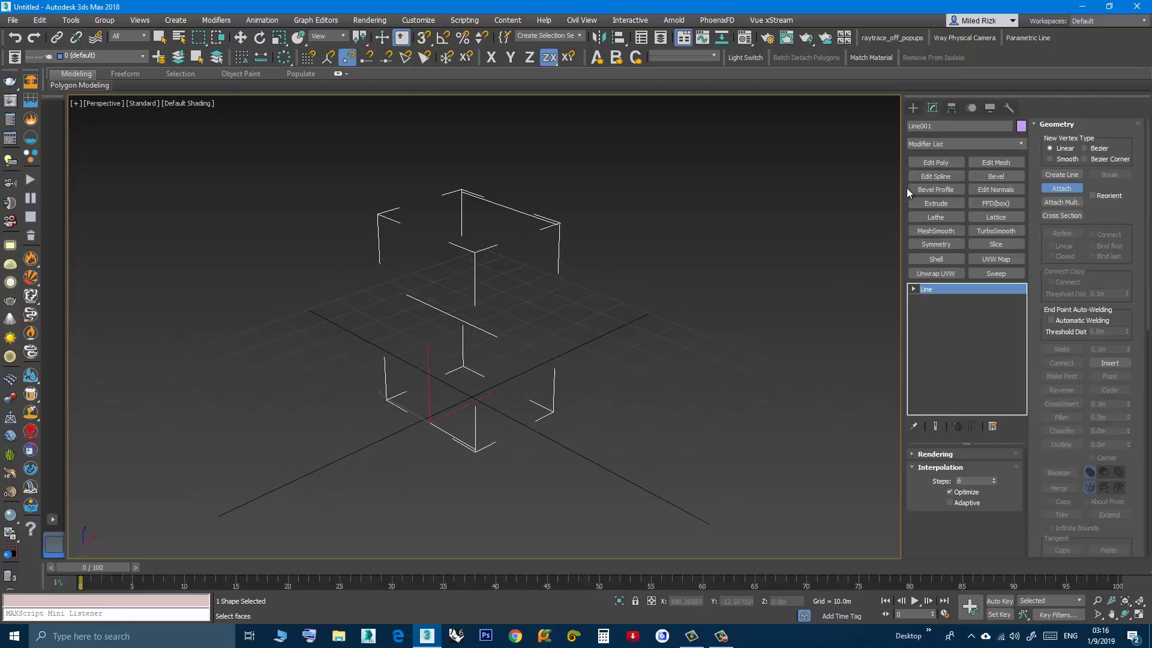
- Apply a CrossSection modifier to the combined spline to connect its three lines
{"action": "left_click", "coordinate": [952, 144]}
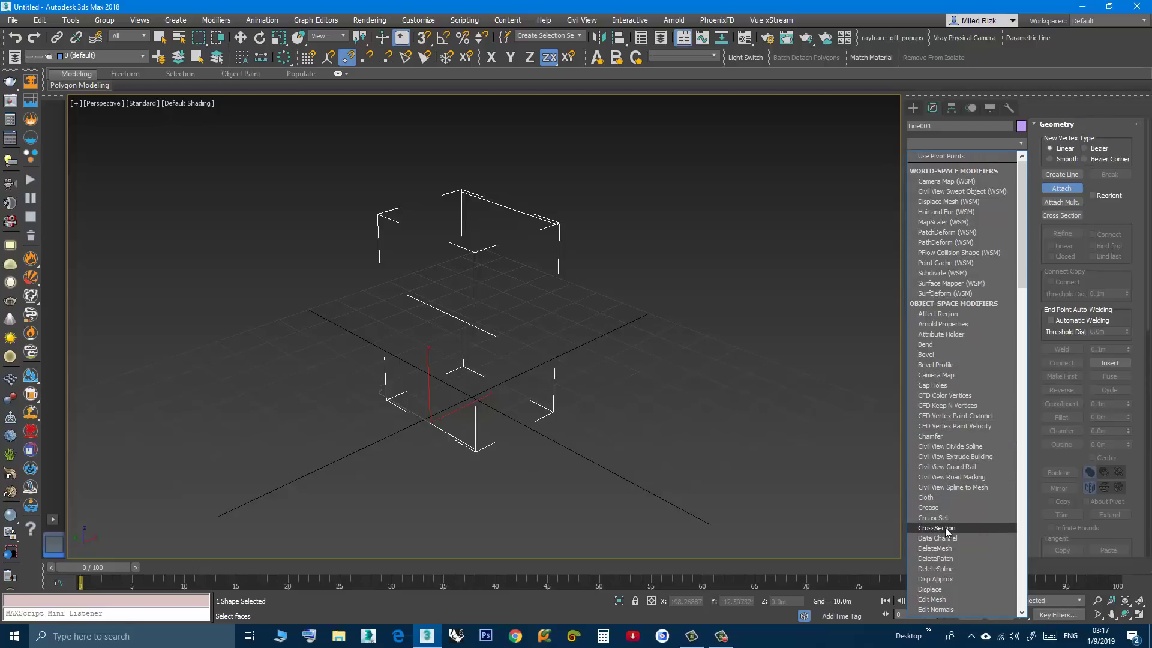
{"action": "left_click", "coordinate": [972, 527]}
{"action": "mouse_move", "coordinate": [581, 426]}
{"action": "middle_mouse_down", "text": "alt"}
{"action": "mouse_move", "coordinate": [556, 411]}
{"action": "mouse_move", "coordinate": [584, 421]}
{"action": "middle_mouse_up", "text": "alt"}
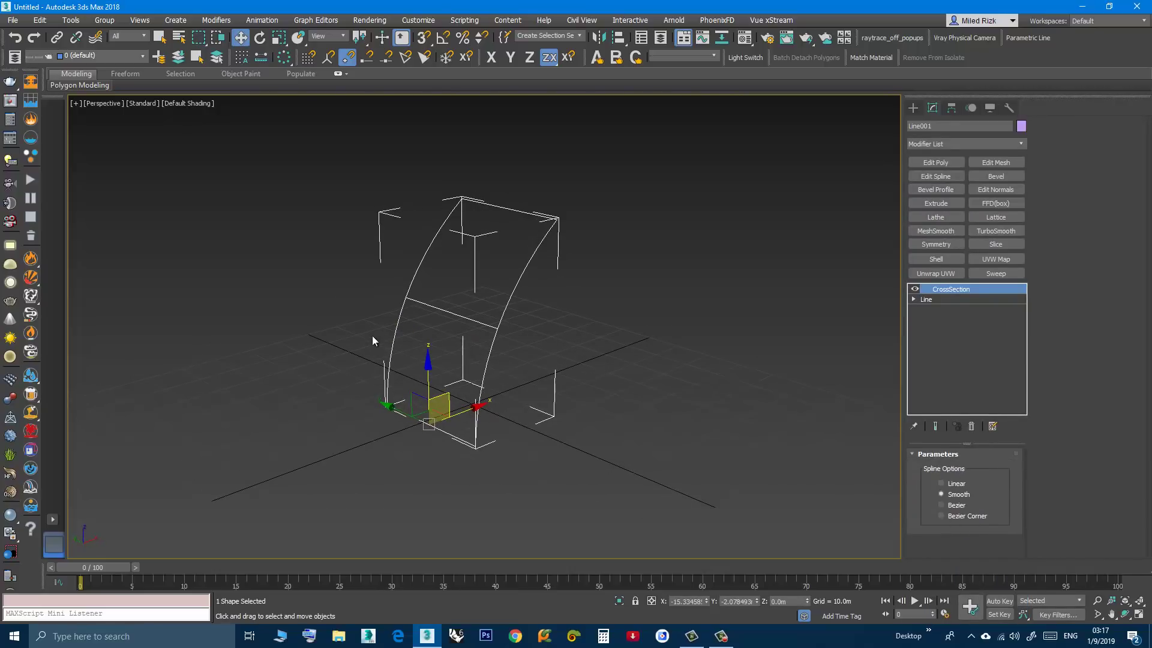
{"action": "middle_click_drag", "start_coordinate": [570, 353], "coordinate": [646, 389], "text": "alt"}
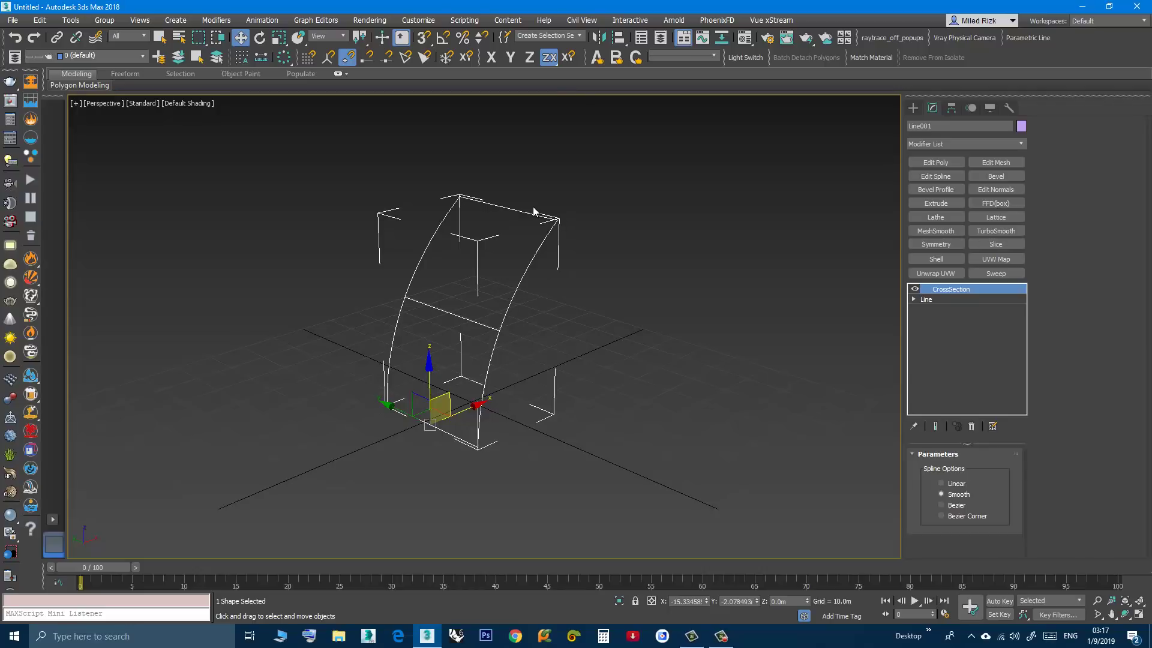
{"action": "middle_click_drag", "start_coordinate": [477, 298], "coordinate": [493, 324], "text": "alt"}
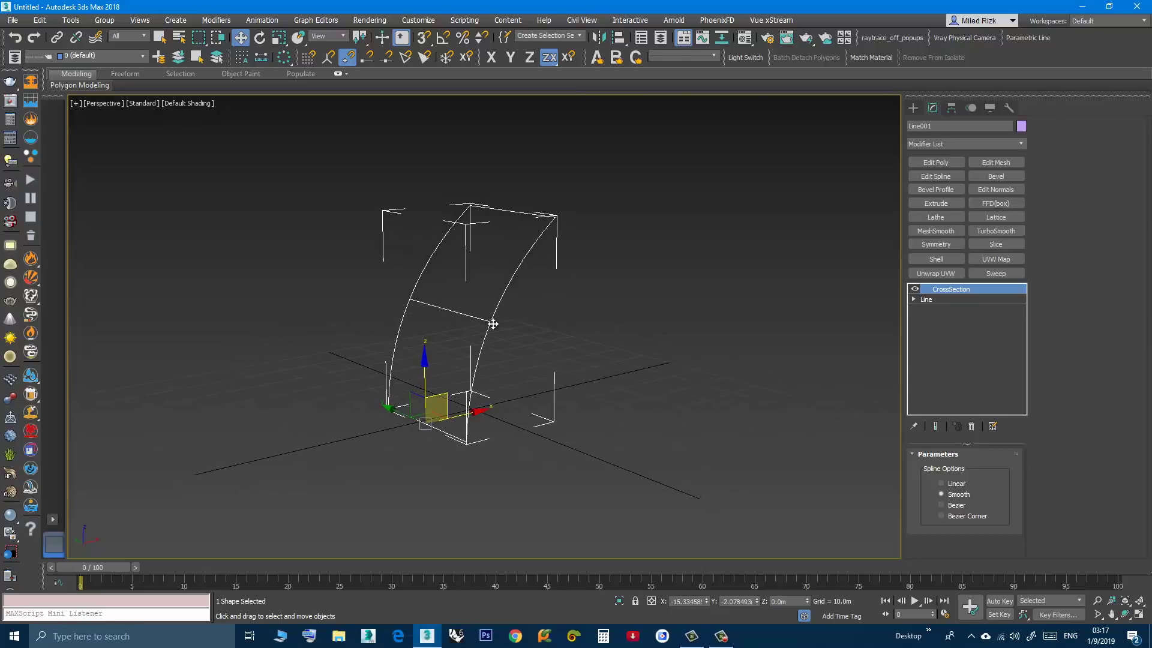
- Try the Linear spline option on the CrossSection modifier, inspect the connecting splines and switch back to Smooth
{"action": "left_click", "coordinate": [941, 484]}
{"action": "middle_click_drag", "start_coordinate": [581, 431], "coordinate": [542, 420], "text": "alt"}
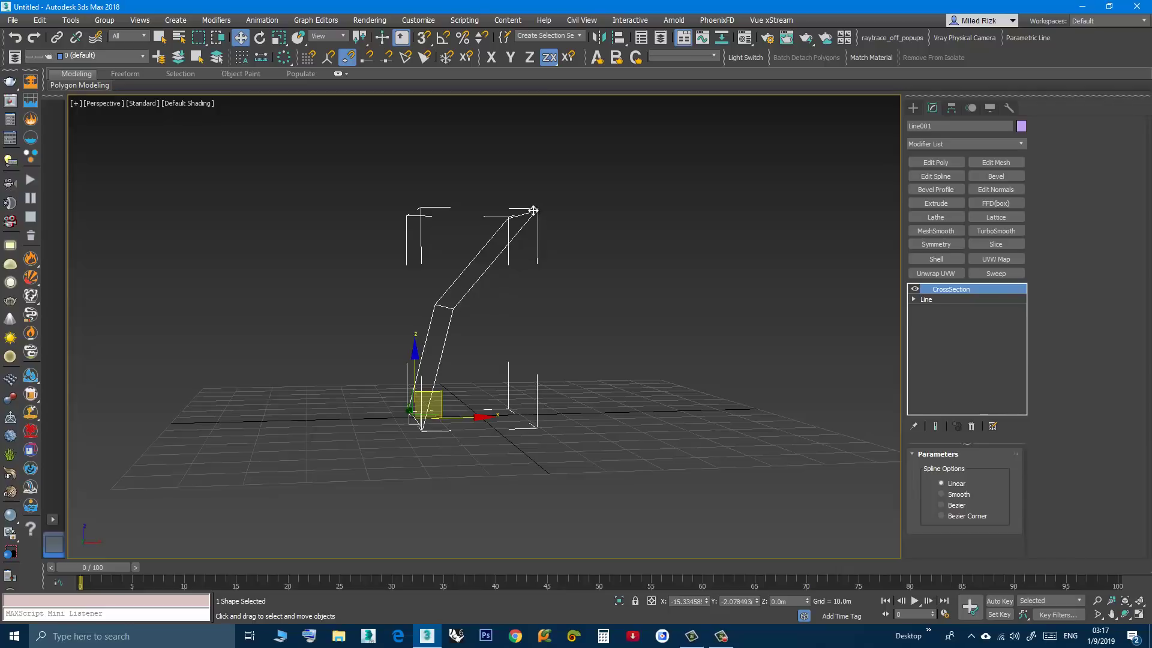
{"action": "middle_click_drag", "start_coordinate": [502, 315], "coordinate": [500, 359], "text": "alt"}
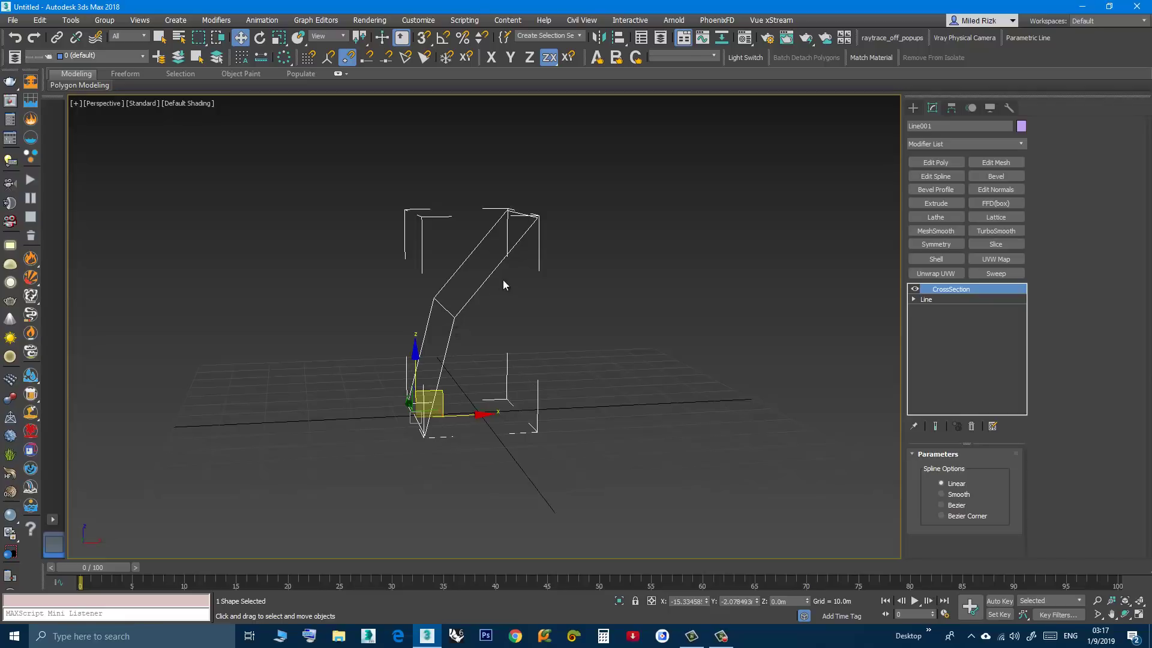
{"action": "middle_click_drag", "start_coordinate": [524, 281], "coordinate": [543, 308], "text": "alt"}
{"action": "left_click", "coordinate": [941, 494]}
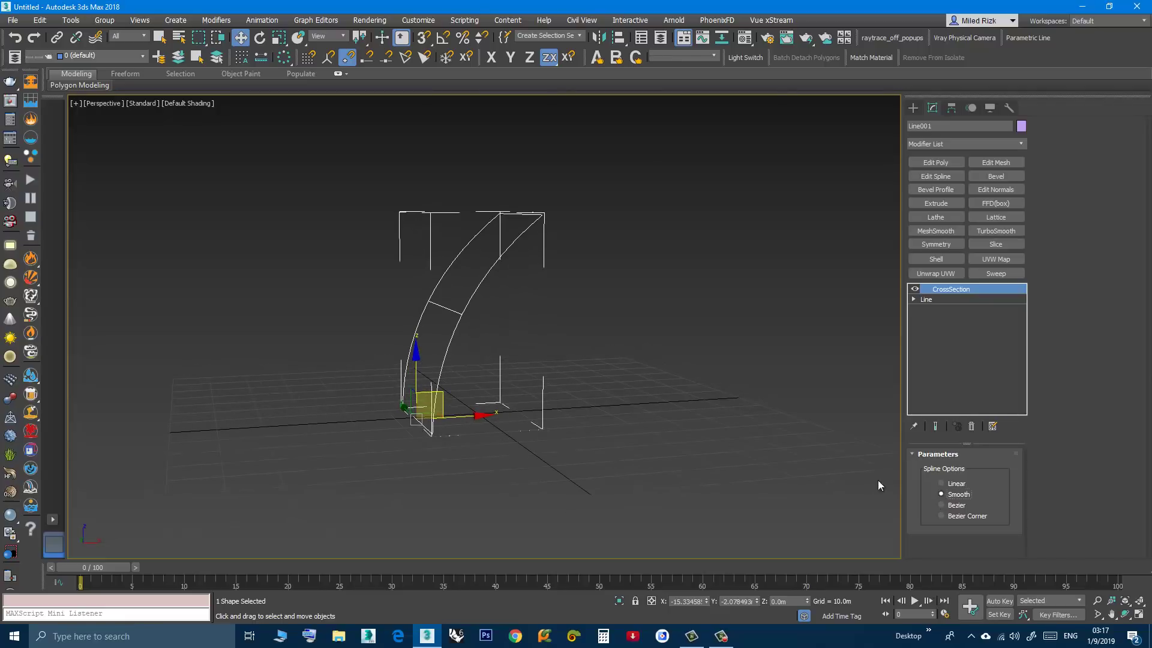
{"action": "middle_click_drag", "start_coordinate": [575, 419], "coordinate": [434, 429], "text": "alt"}
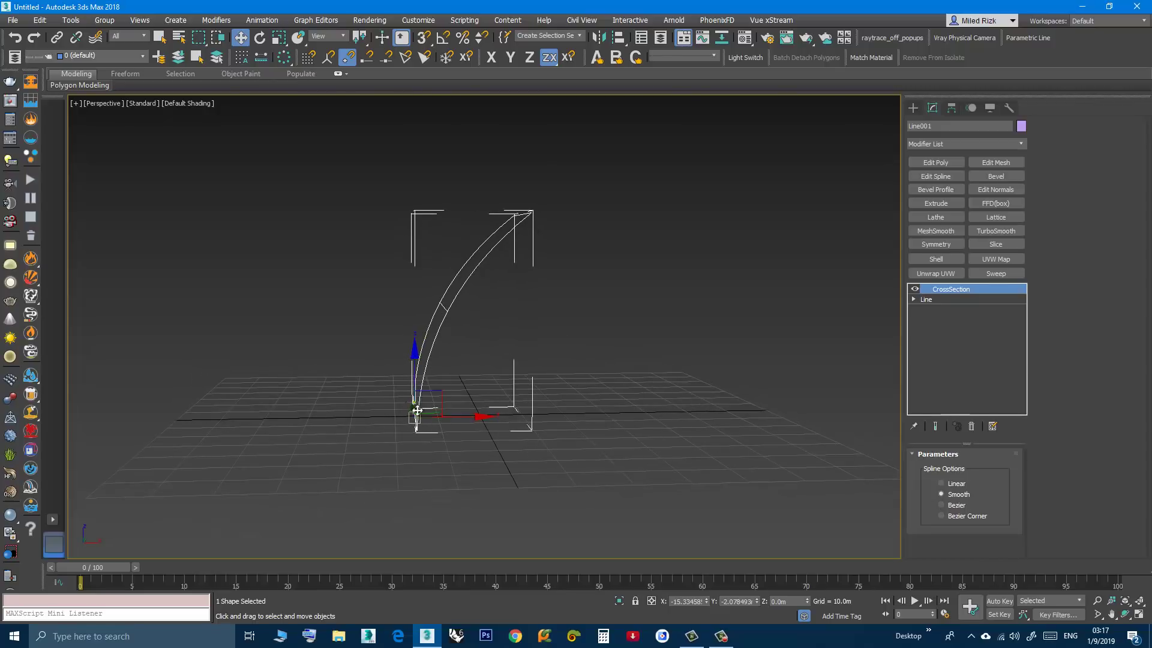
{"action": "middle_click_drag", "start_coordinate": [468, 391], "coordinate": [536, 463], "text": "alt"}
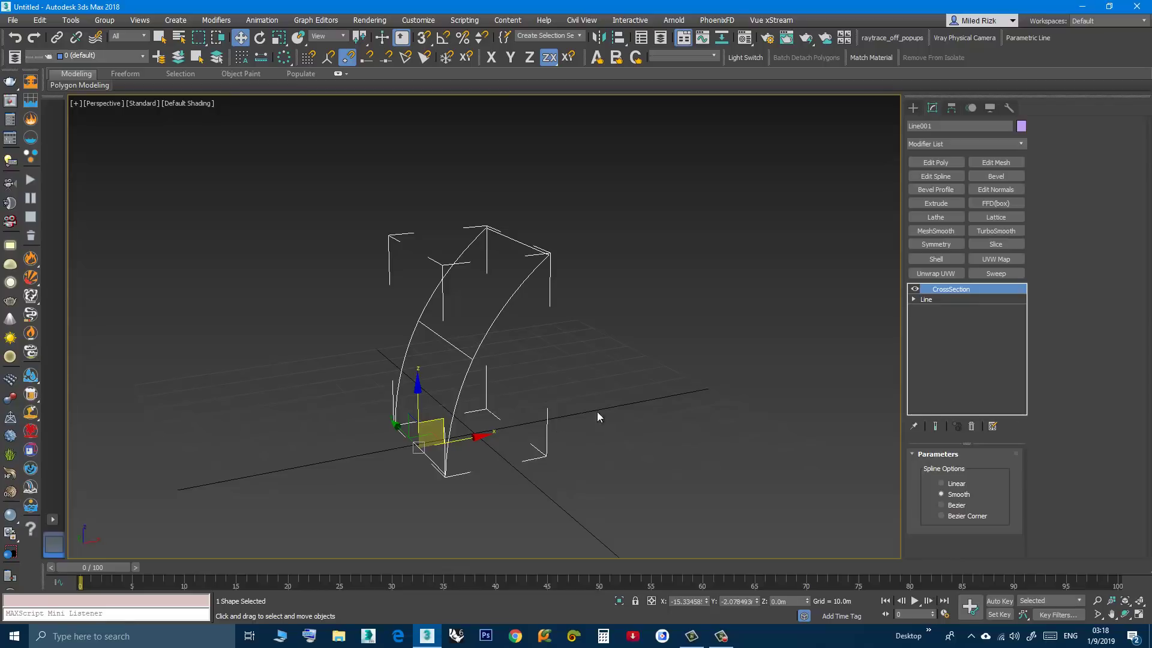
- Enter the base line's Segment level and turn on the end result display so the cross-section curves show
{"action": "left_click", "coordinate": [925, 299]}
{"action": "left_click", "coordinate": [914, 299]}
{"action": "left_click", "coordinate": [940, 321]}
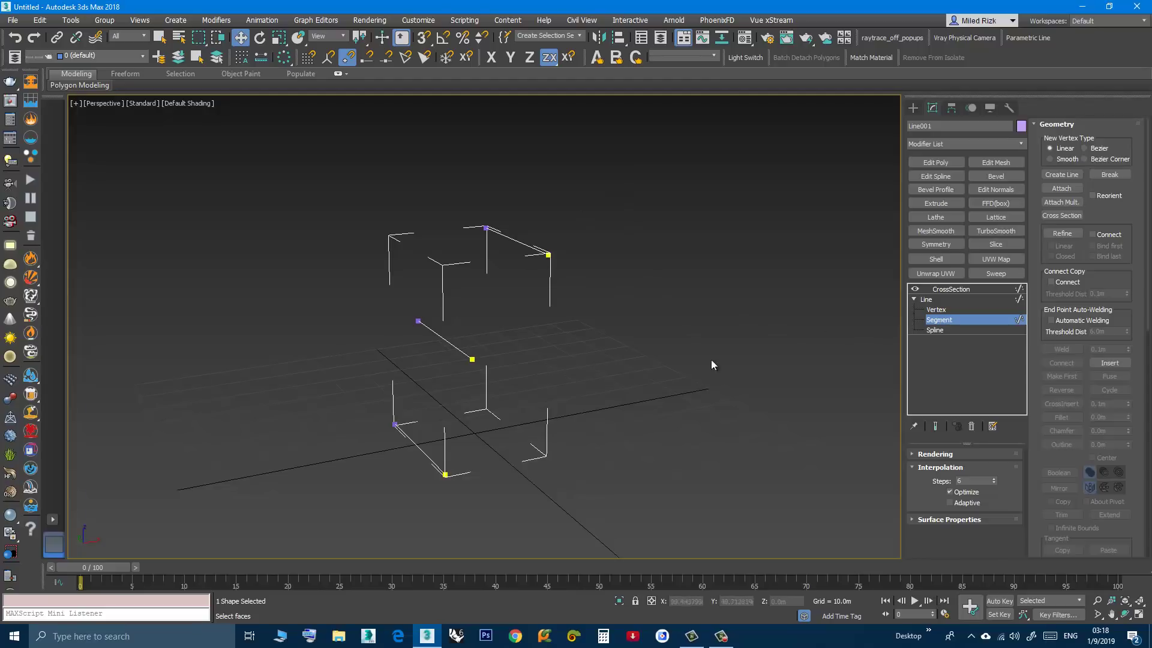
{"action": "left_click", "coordinate": [935, 427]}
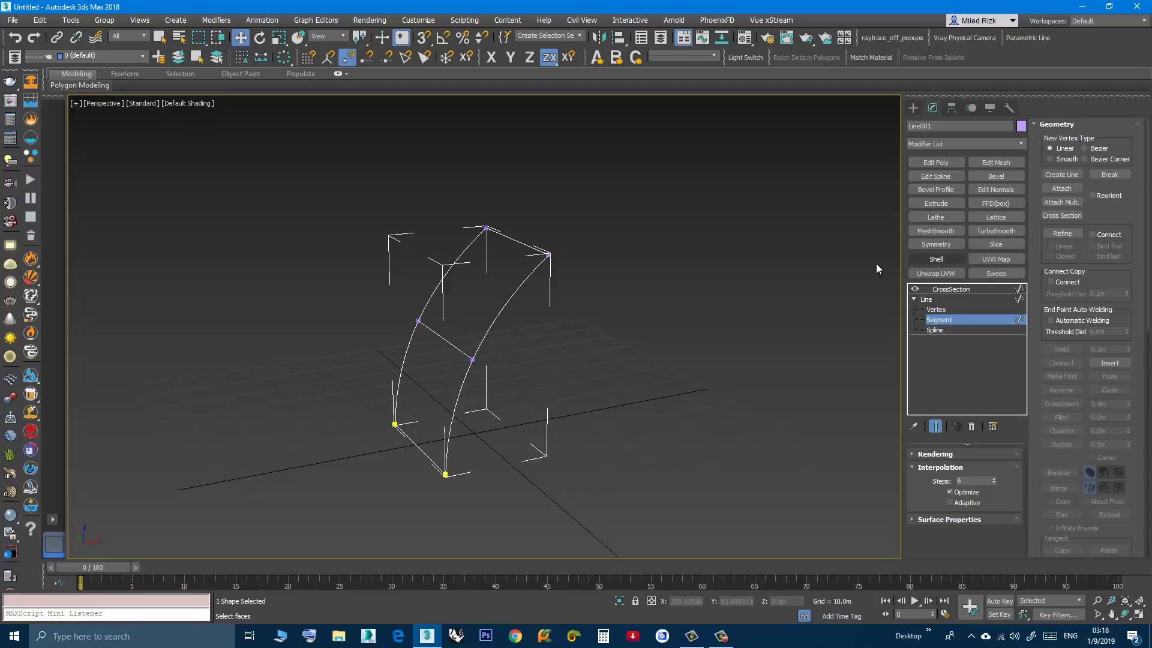
- Copy the top segment up and along X to about X 37.1 m, Z 59.8 m, extending the ribbon frame
{"action": "middle_click_drag", "start_coordinate": [592, 366], "coordinate": [582, 378]}
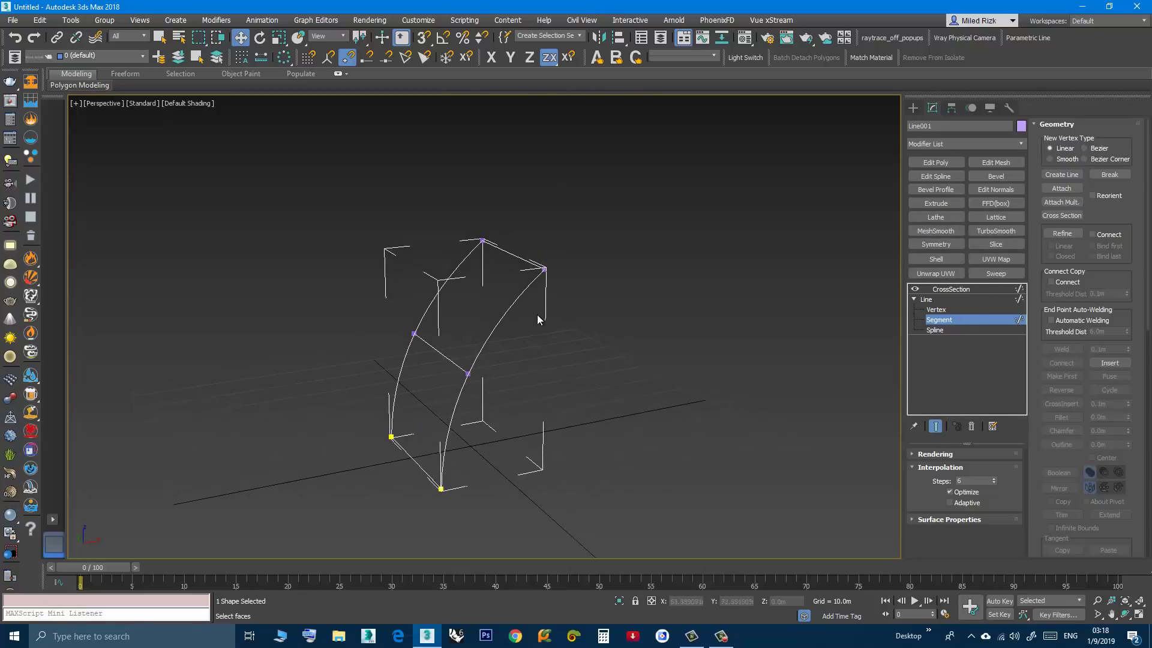
{"action": "left_click", "coordinate": [526, 259]}
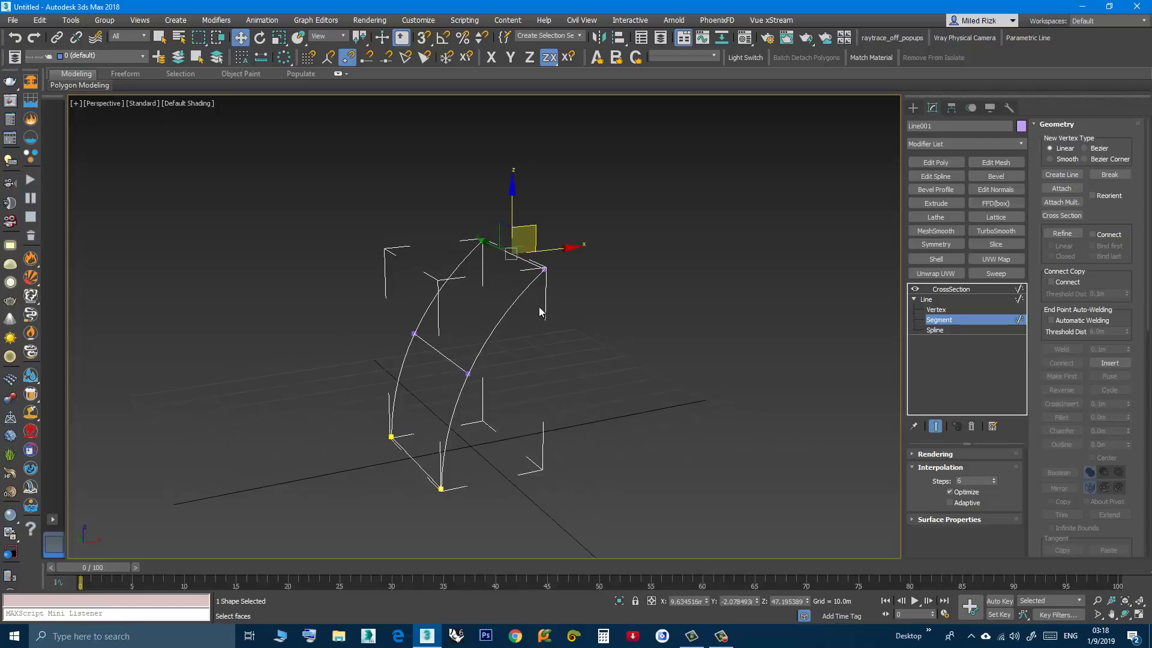
{"action": "middle_click_drag", "start_coordinate": [541, 313], "coordinate": [538, 329]}
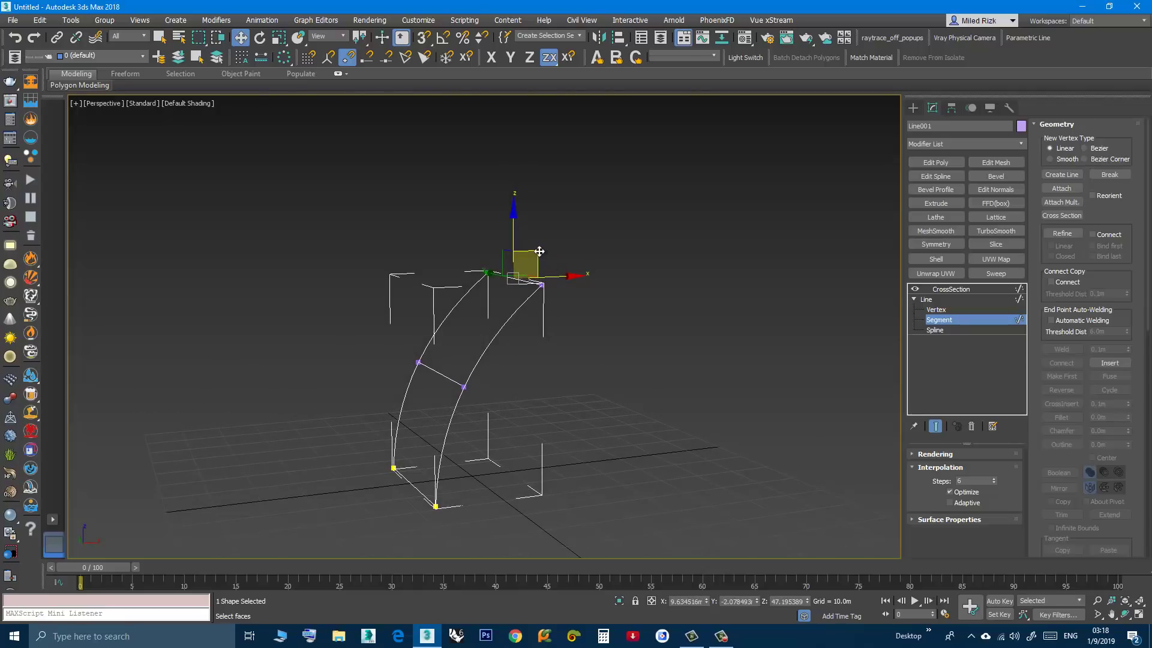
{"action": "left_click_drag", "start_coordinate": [539, 251], "coordinate": [642, 193]}
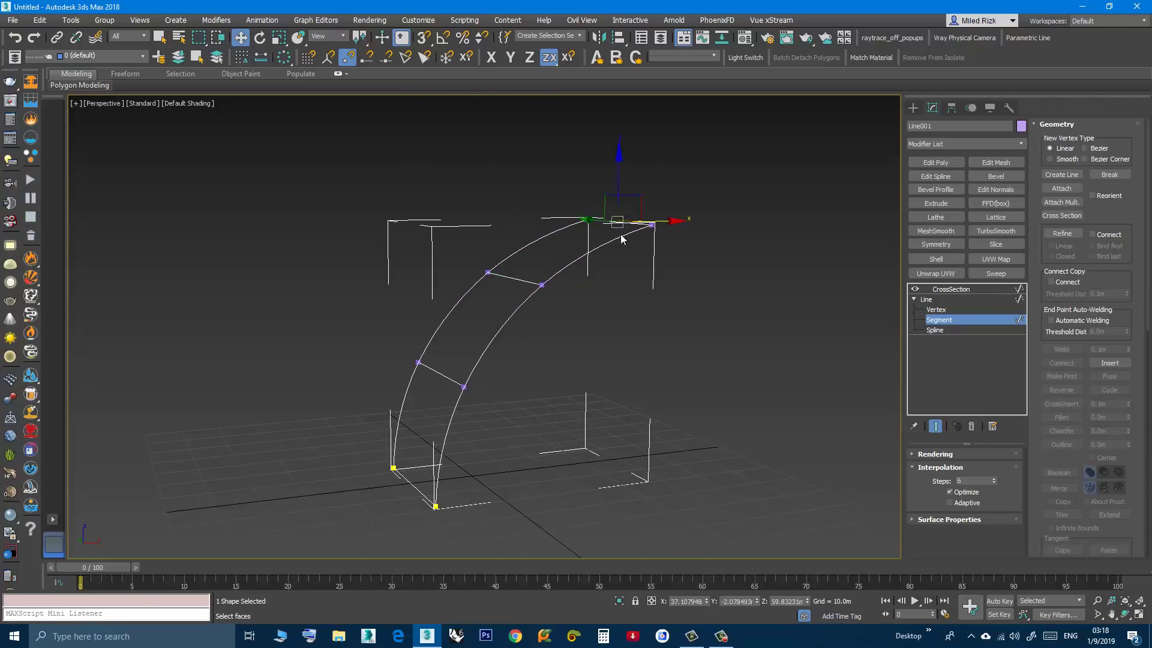
{"action": "middle_click_drag", "start_coordinate": [581, 315], "coordinate": [503, 326], "text": "alt"}
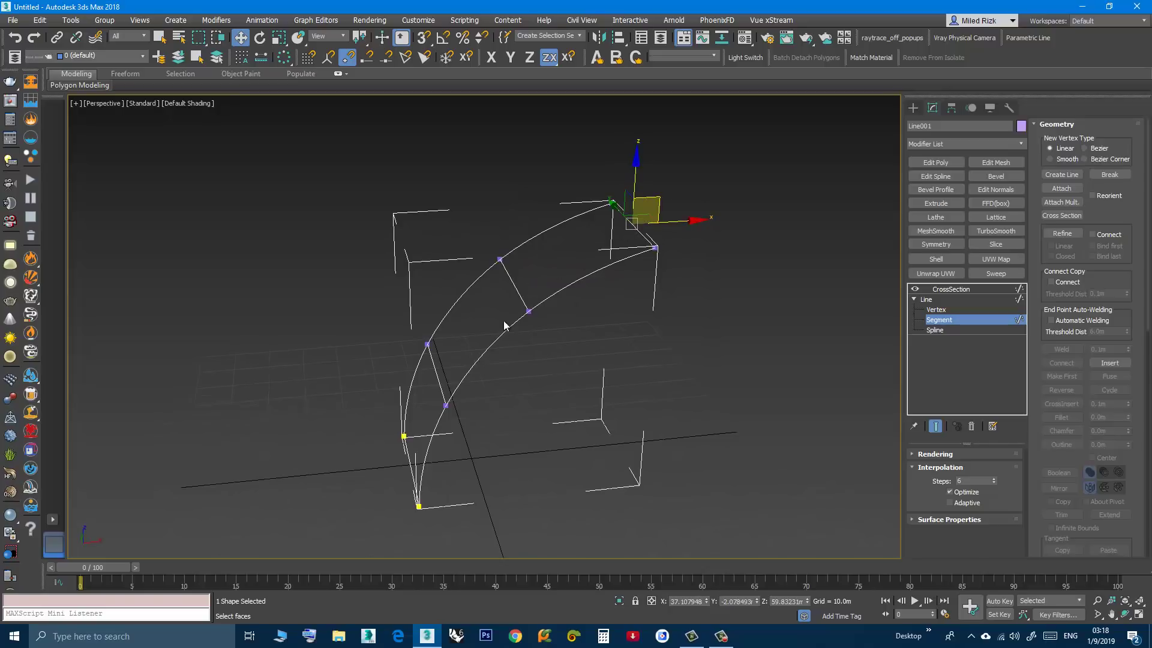
{"action": "middle_click_drag", "start_coordinate": [461, 423], "coordinate": [487, 409], "text": "alt"}
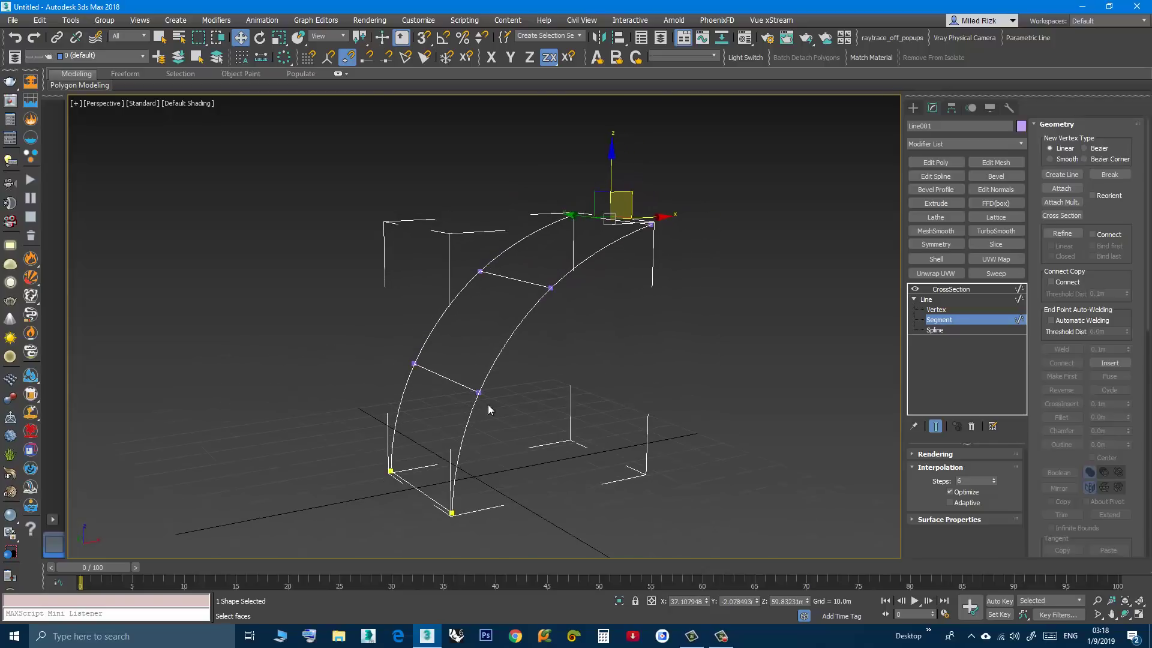
- Add a Surface modifier above CrossSection to skin the spline frame, and flip its normals
{"action": "left_click", "coordinate": [927, 298]}
{"action": "left_click", "coordinate": [945, 290]}
{"action": "middle_click_drag", "start_coordinate": [528, 356], "coordinate": [537, 368], "text": "alt"}
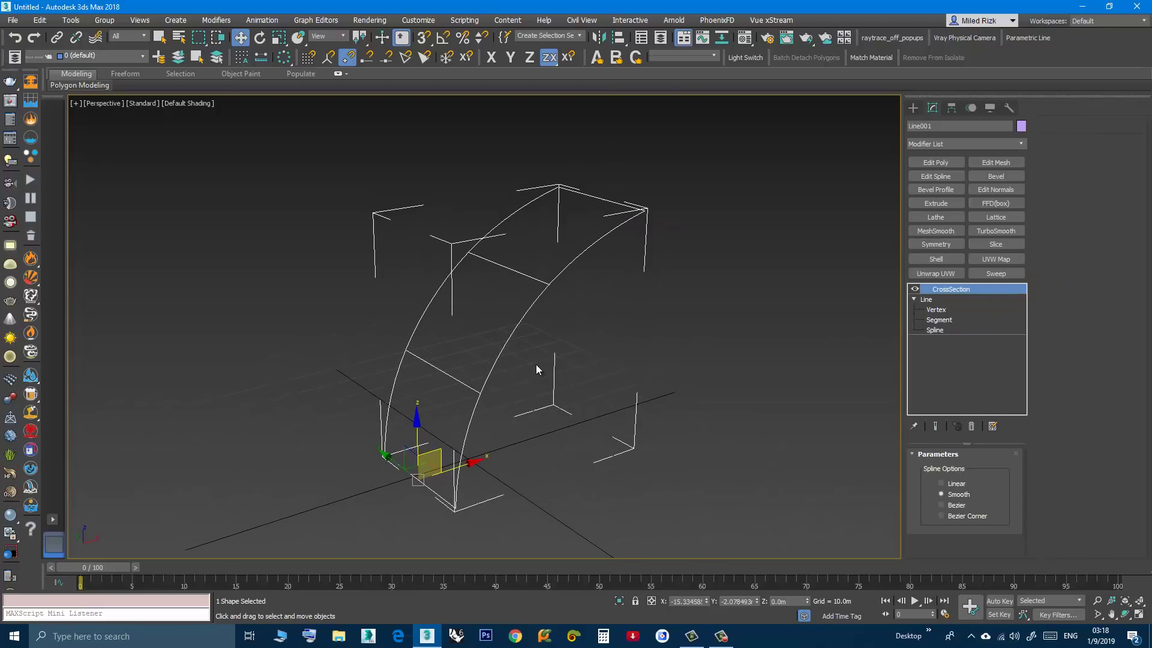
{"action": "left_click", "coordinate": [971, 144]}
{"action": "left_click_drag", "start_coordinate": [1024, 240], "coordinate": [1009, 488]}
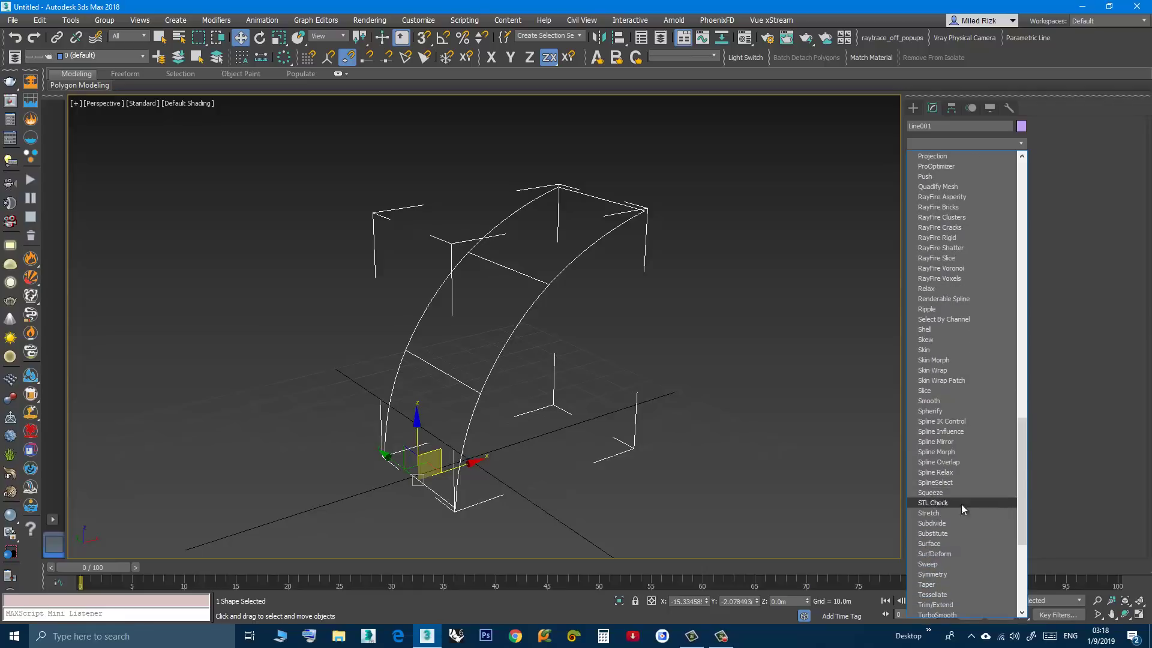
{"action": "left_click", "coordinate": [947, 542]}
{"action": "middle_click_drag", "start_coordinate": [585, 417], "coordinate": [535, 337], "text": "alt"}
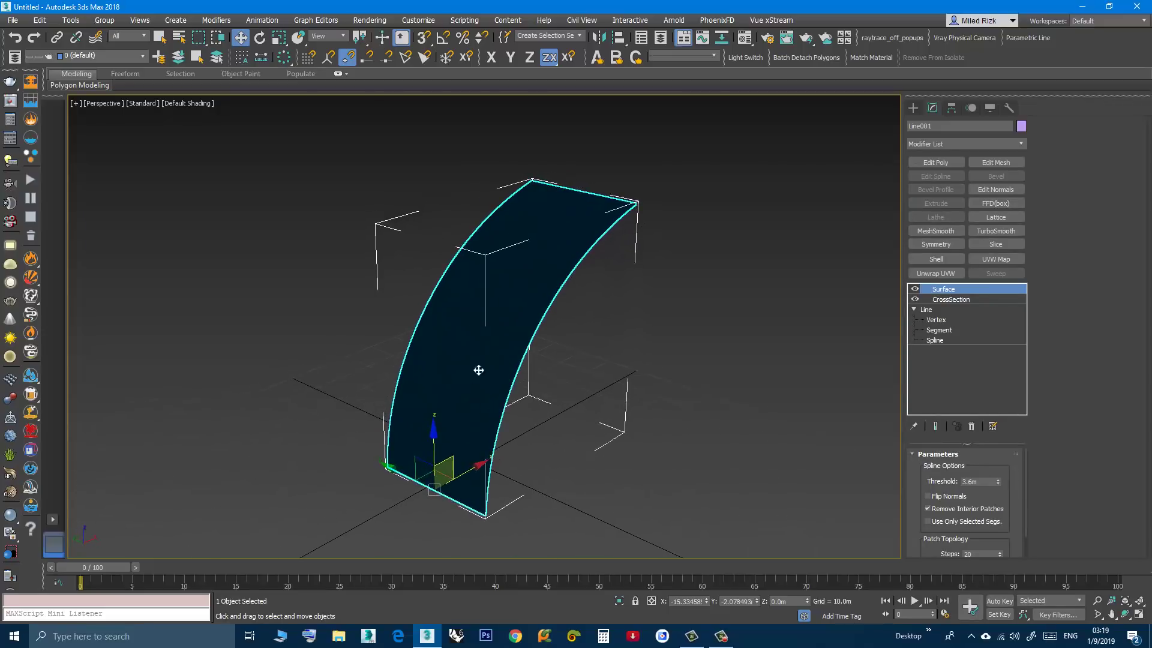
{"action": "mouse_move", "coordinate": [522, 336]}
{"action": "middle_mouse_down", "text": "alt"}
{"action": "mouse_move", "coordinate": [449, 322]}
{"action": "mouse_move", "coordinate": [507, 336]}
{"action": "middle_mouse_up", "text": "alt"}
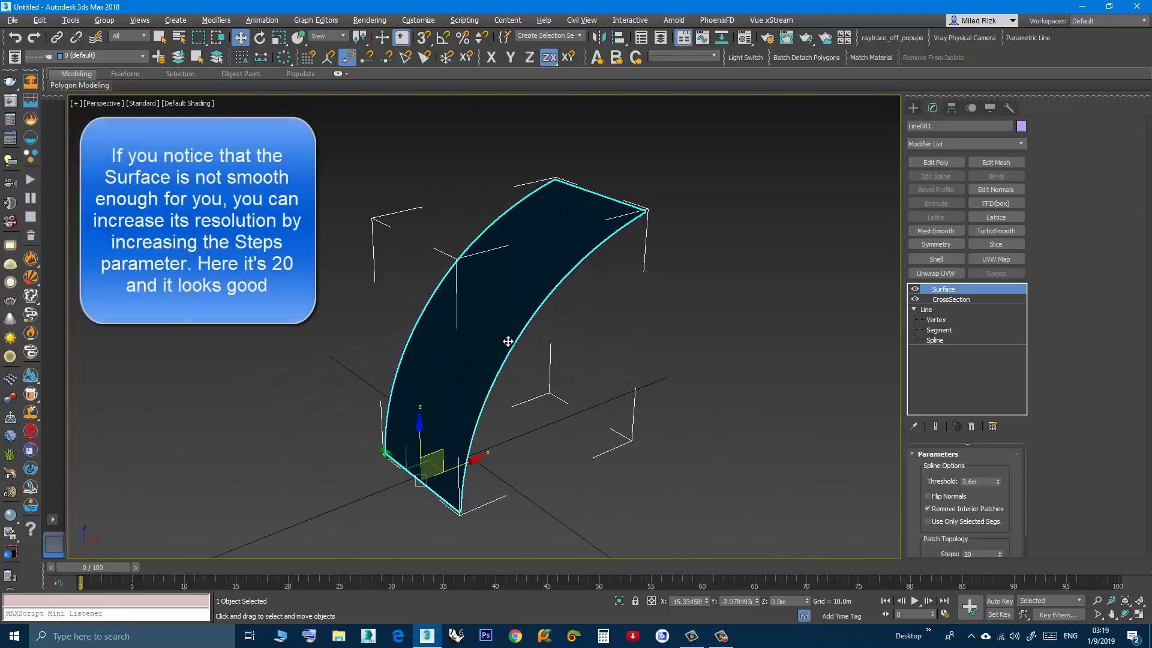
{"action": "left_click", "coordinate": [929, 497]}
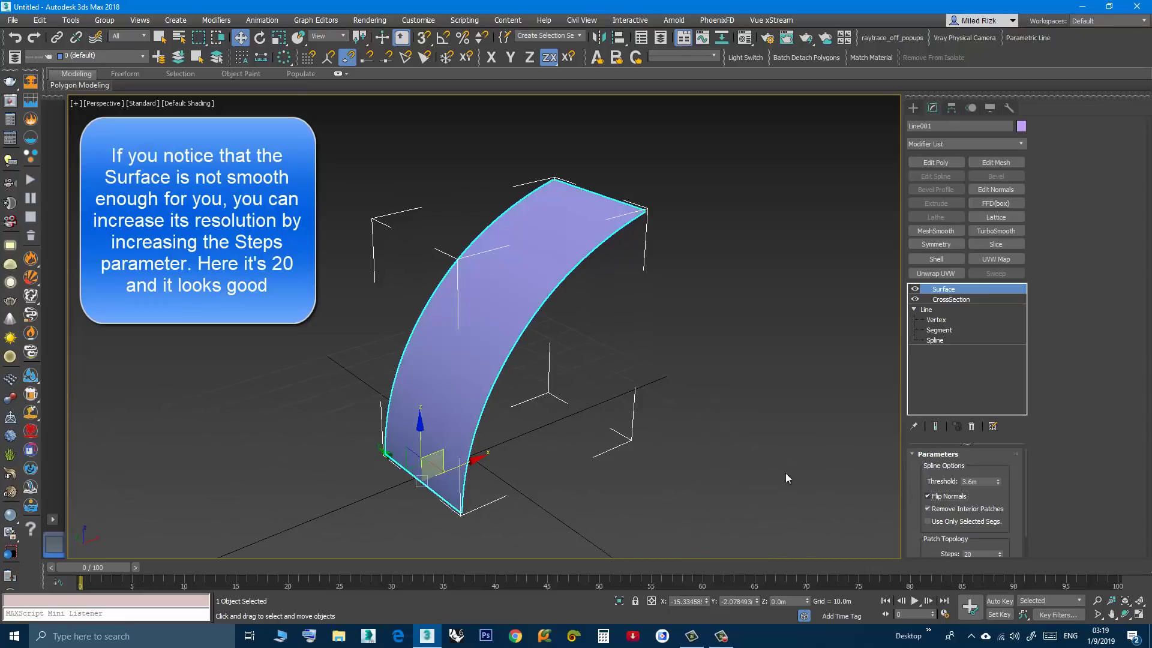
{"action": "middle_click_drag", "start_coordinate": [458, 327], "coordinate": [465, 333], "text": "alt"}
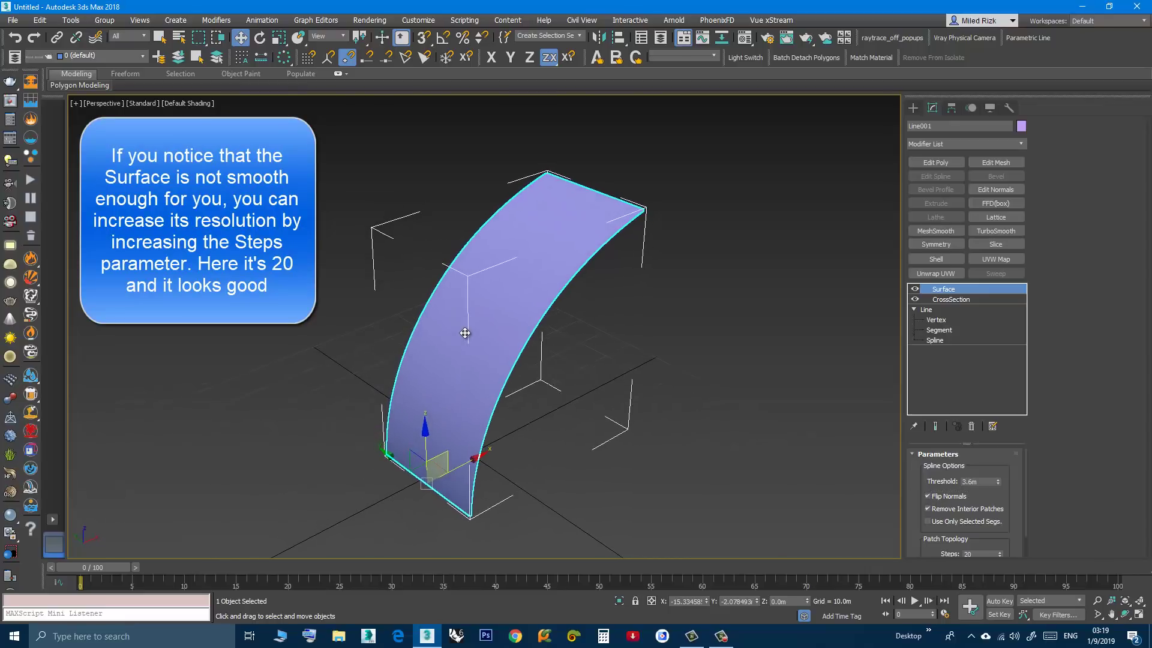
- Show edged faces on the ribbon surface and hide the selection brackets
{"action": "key", "text": "F4"}
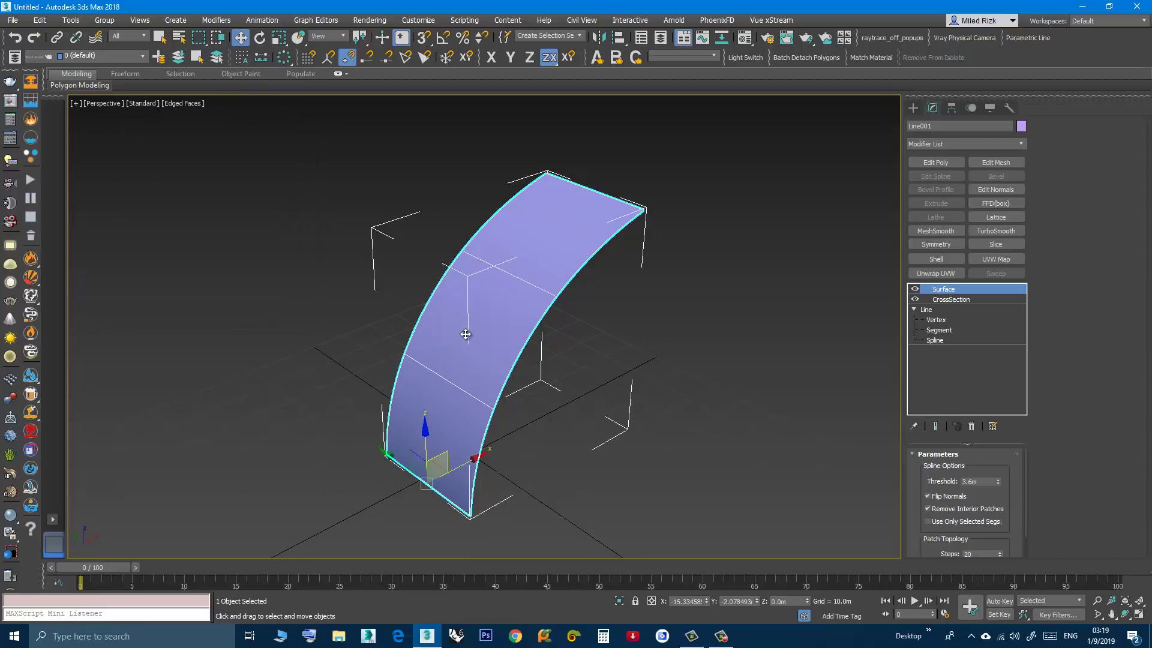
{"action": "middle_click_drag", "start_coordinate": [467, 352], "coordinate": [466, 340], "text": "alt"}
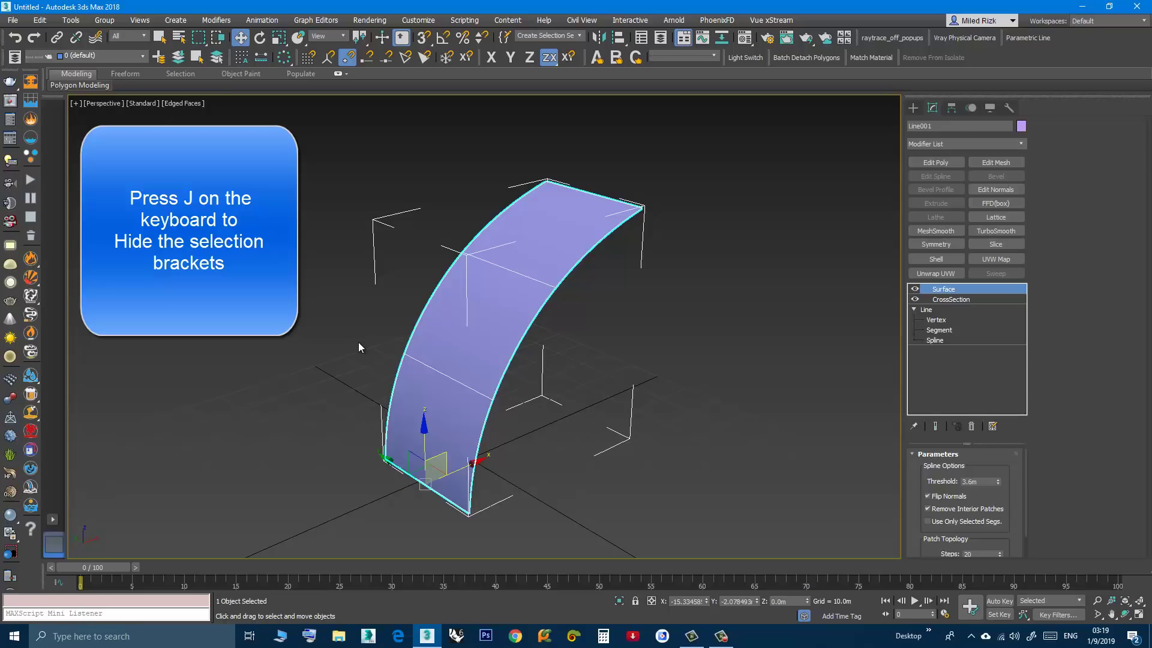
{"action": "key", "text": "j"}
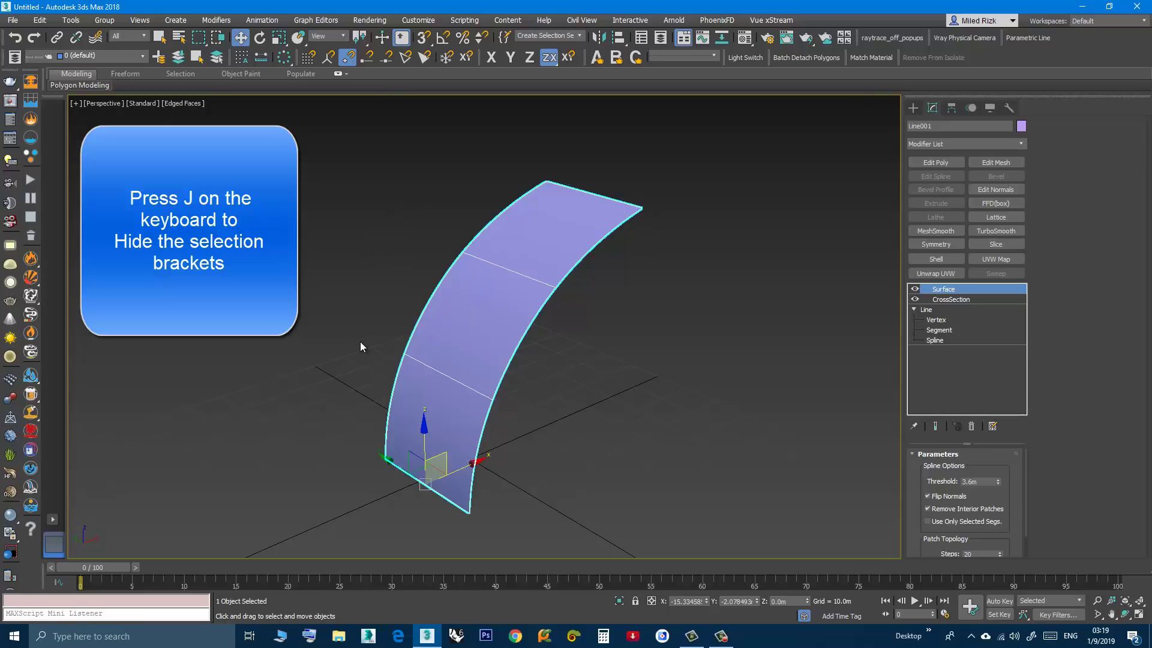
{"action": "middle_click_drag", "start_coordinate": [468, 369], "coordinate": [381, 352], "text": "alt"}
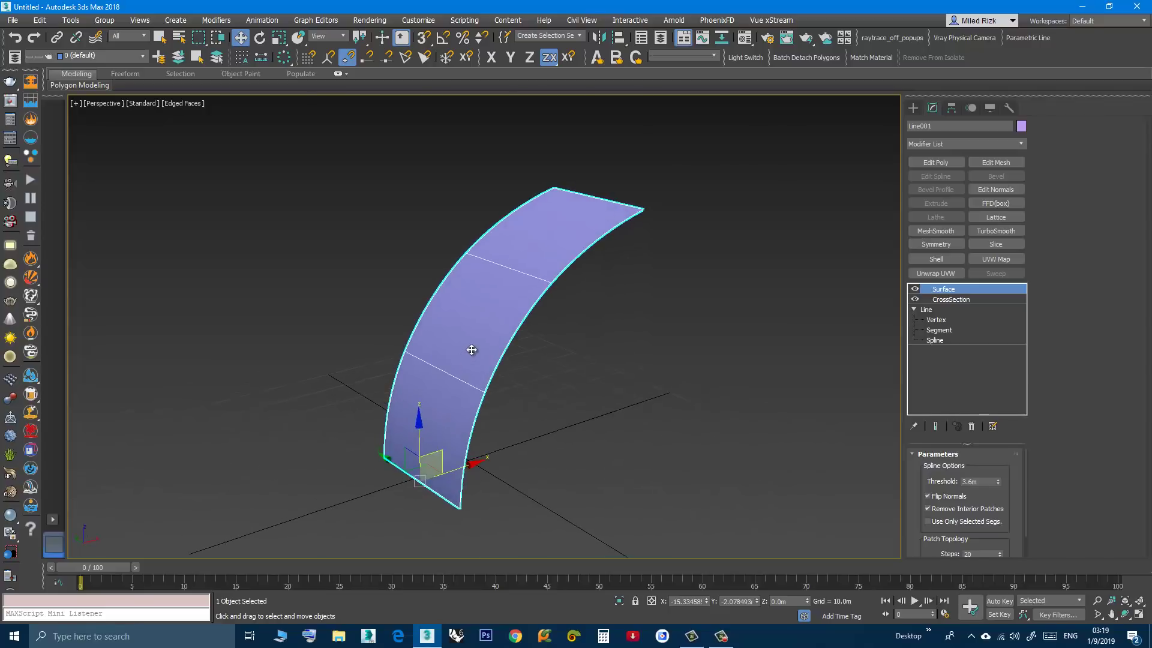
{"action": "mouse_move", "coordinate": [470, 334]}
{"action": "middle_mouse_down", "text": "alt"}
{"action": "mouse_move", "coordinate": [444, 338]}
{"action": "mouse_move", "coordinate": [501, 340]}
{"action": "mouse_move", "coordinate": [473, 342]}
{"action": "mouse_move", "coordinate": [463, 362]}
{"action": "mouse_move", "coordinate": [486, 320]}
{"action": "middle_mouse_up", "text": "alt"}
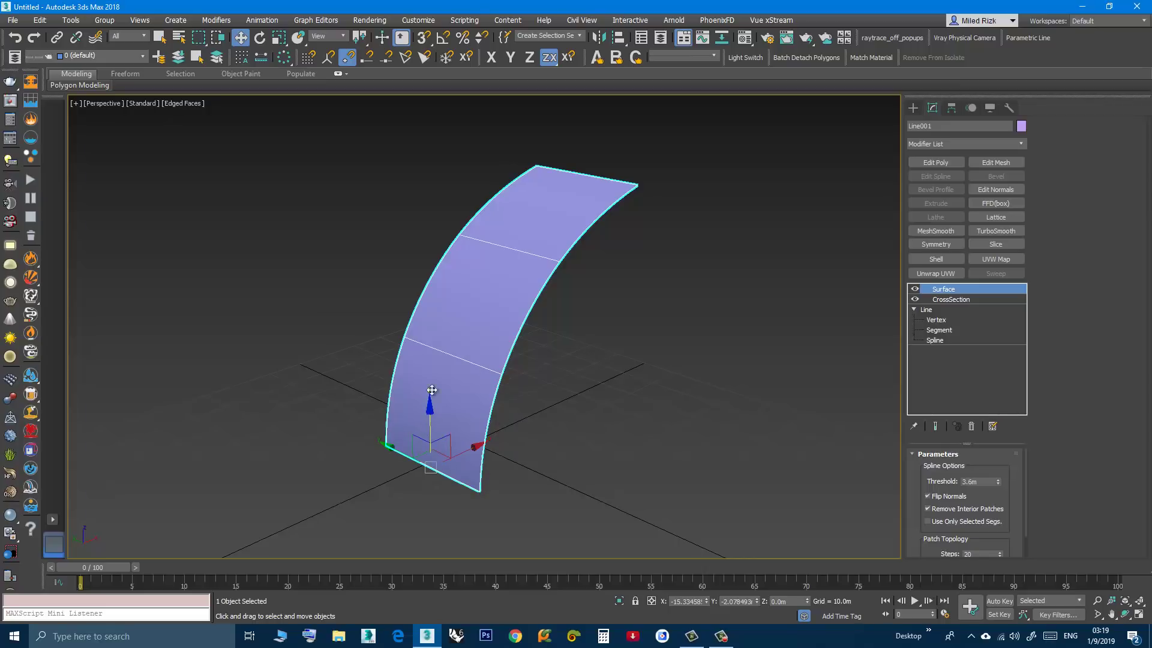
{"action": "middle_click_drag", "start_coordinate": [452, 380], "coordinate": [432, 396]}
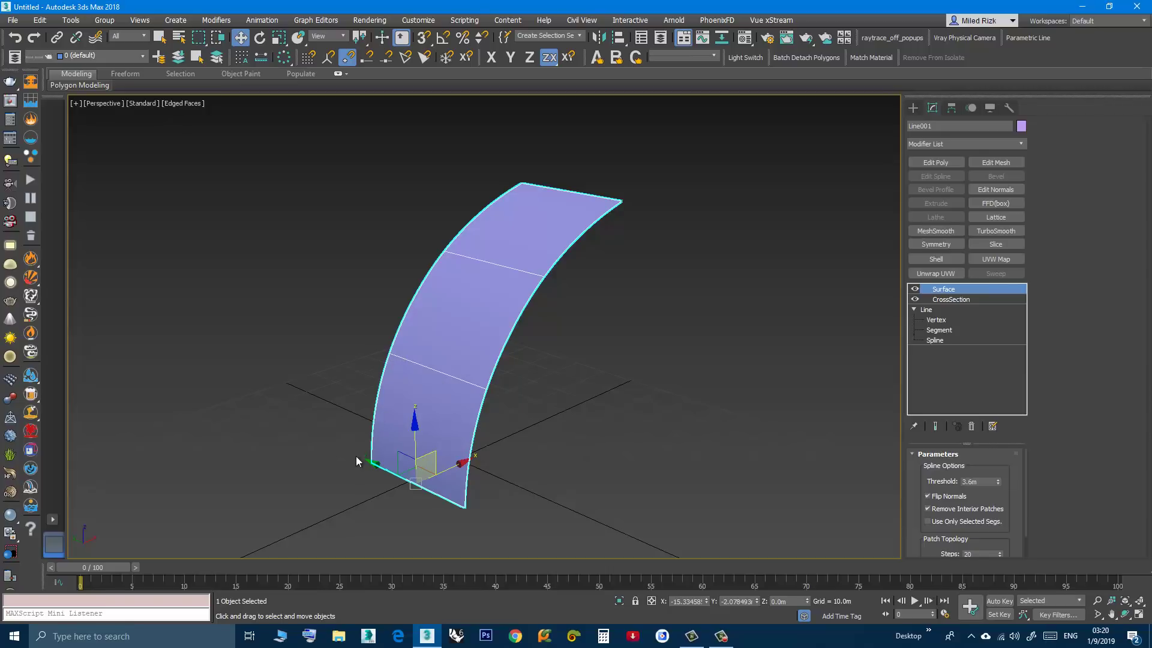
{"action": "mouse_move", "coordinate": [457, 393]}
{"action": "middle_mouse_down"}
{"action": "mouse_move", "coordinate": [452, 386]}
{"action": "mouse_move", "coordinate": [454, 401]}
{"action": "middle_mouse_up"}
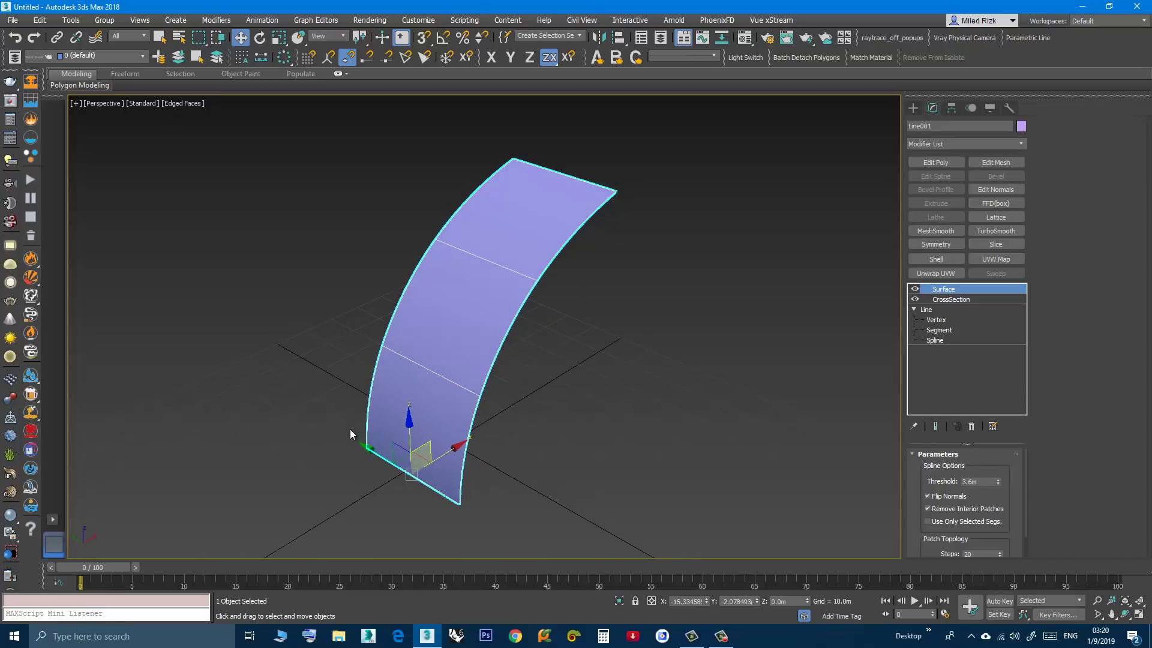
{"action": "middle_click_drag", "start_coordinate": [399, 440], "coordinate": [401, 426]}
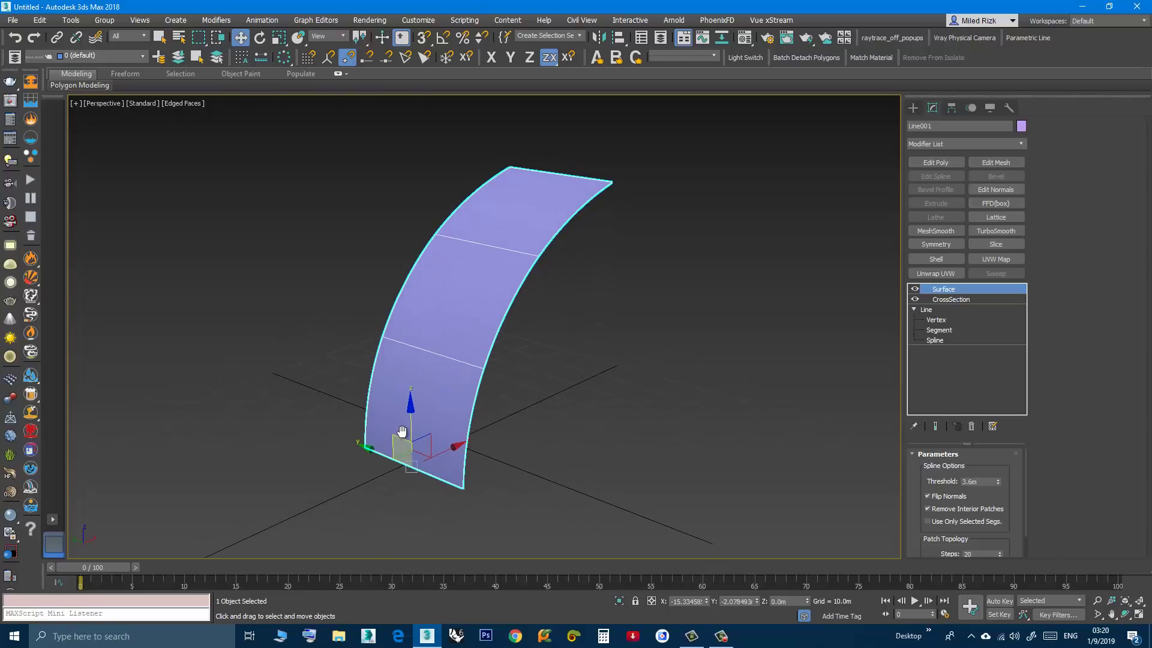
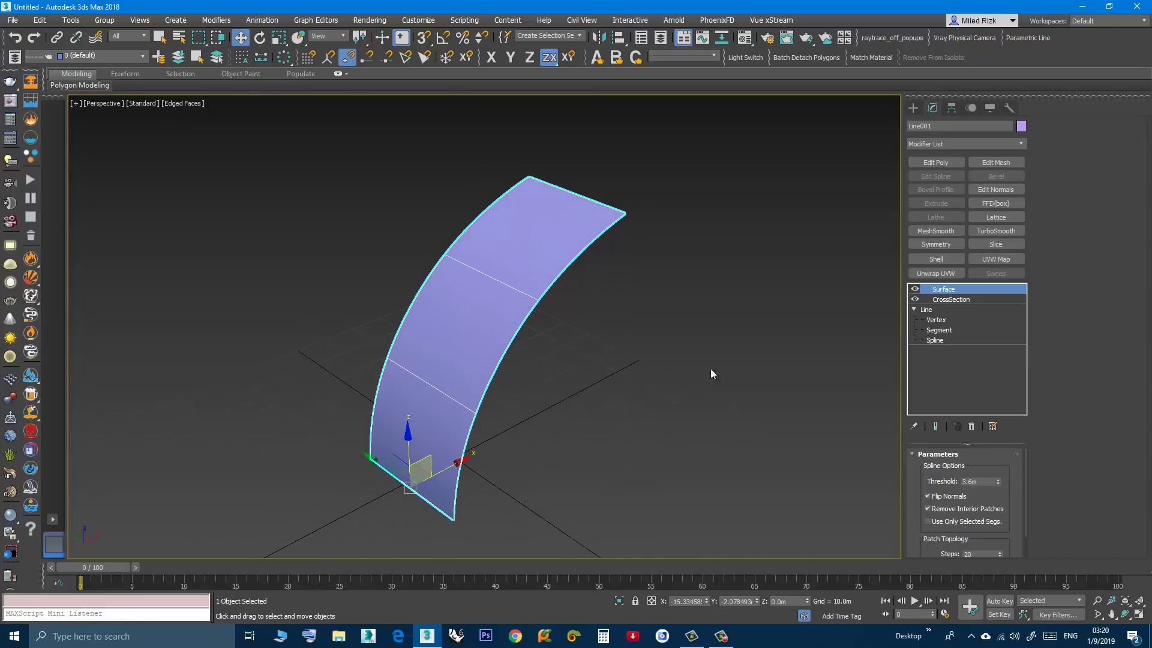
- Add an Edit Poly modifier above Surface to convert the ribbon to polygons
{"action": "left_click", "coordinate": [924, 163]}
{"action": "mouse_move", "coordinate": [598, 367]}
{"action": "middle_mouse_down", "text": "alt"}
{"action": "mouse_move", "coordinate": [583, 366]}
{"action": "mouse_move", "coordinate": [592, 358]}
{"action": "middle_mouse_up", "text": "alt"}
{"action": "middle_click_drag", "start_coordinate": [471, 333], "coordinate": [475, 328], "text": "alt"}
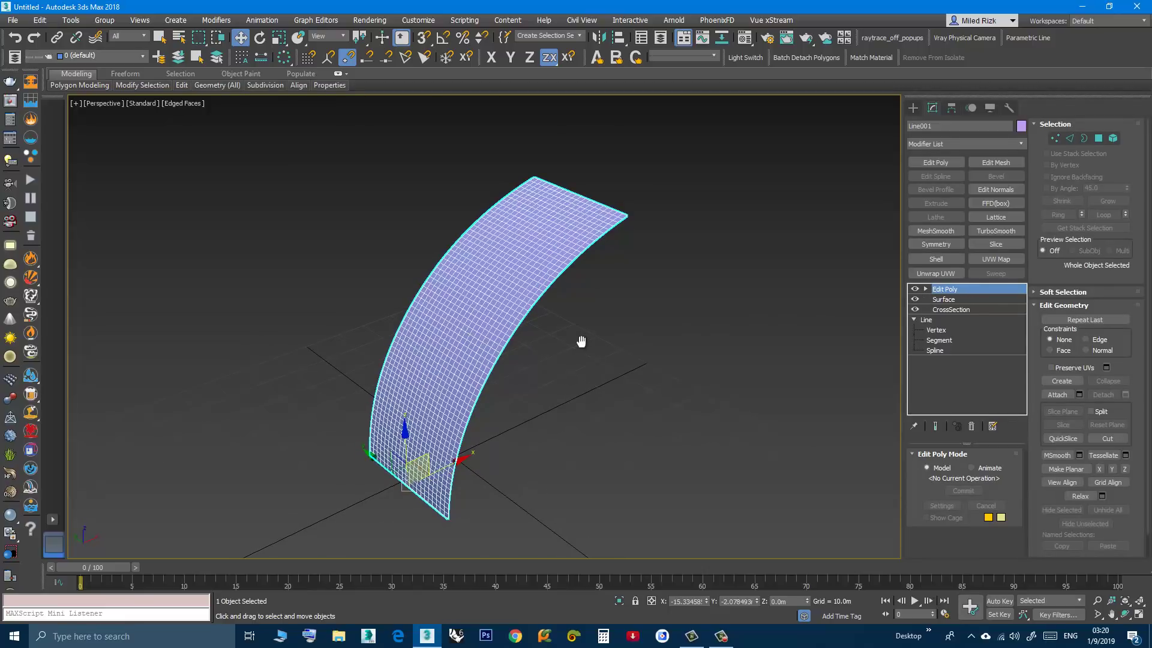
- Examine the density of the ribbon's polygon grid up close near its upper end and as a whole
{"action": "scroll", "coordinate": [585, 231], "scroll_direction": "up", "scroll_amount": 3}
{"action": "scroll", "coordinate": [595, 216], "scroll_direction": "up", "scroll_amount": 1}
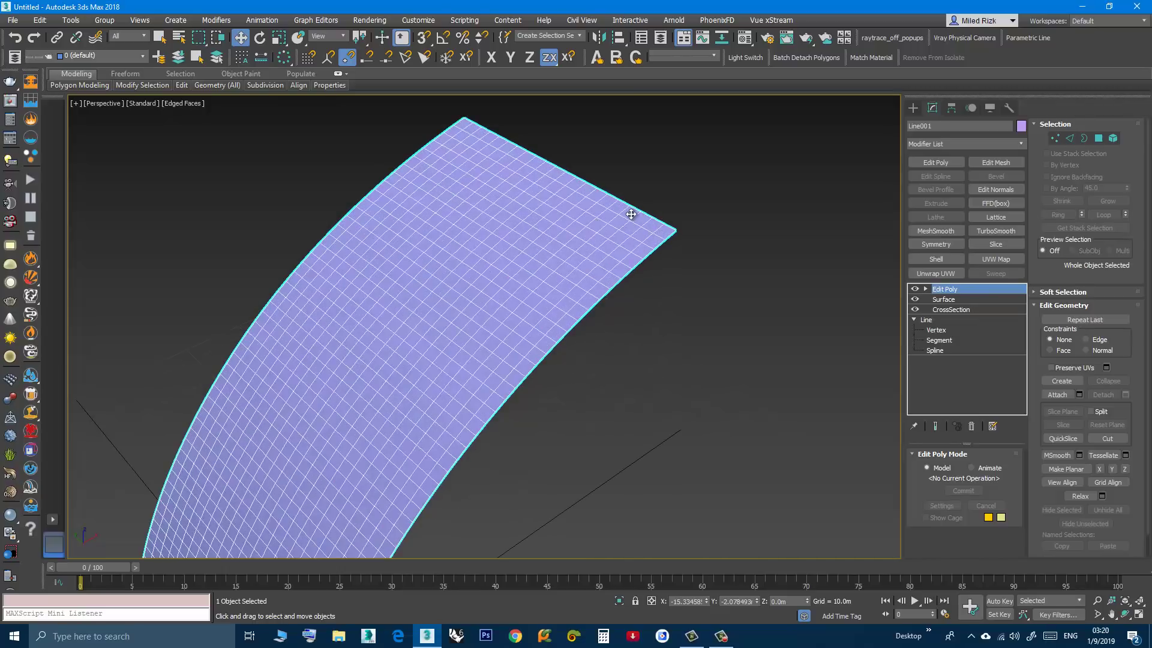
{"action": "scroll", "coordinate": [648, 222], "scroll_direction": "up", "scroll_amount": 2}
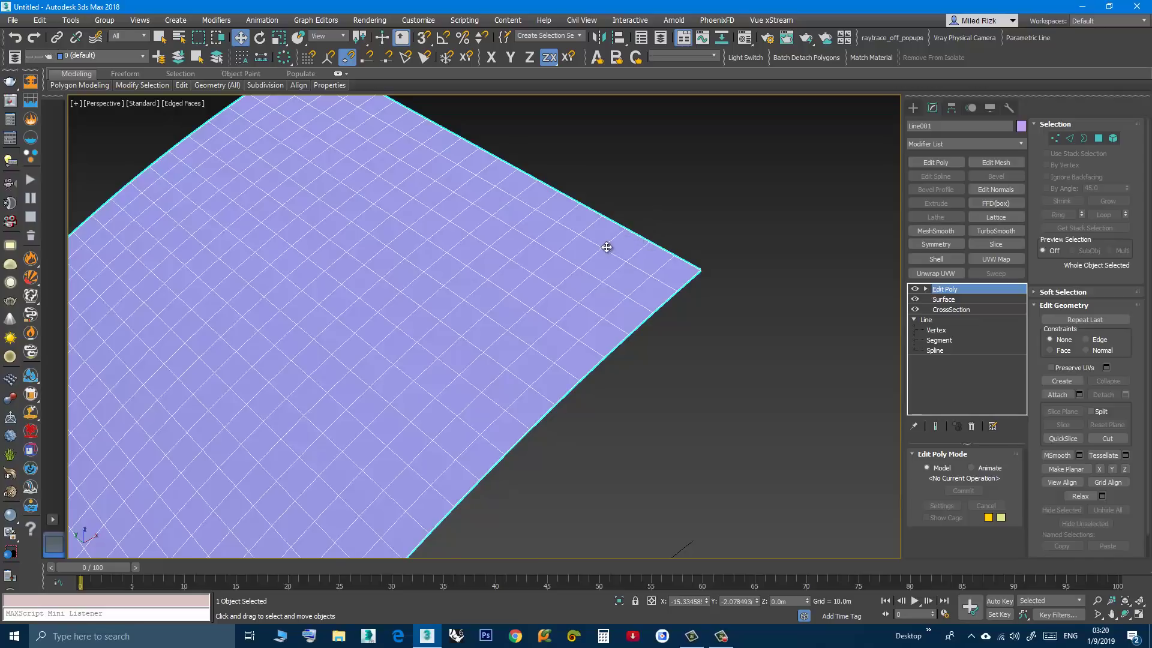
{"action": "scroll", "coordinate": [648, 237], "scroll_direction": "down", "scroll_amount": 5}
{"action": "middle_click_drag", "start_coordinate": [560, 326], "coordinate": [566, 253]}
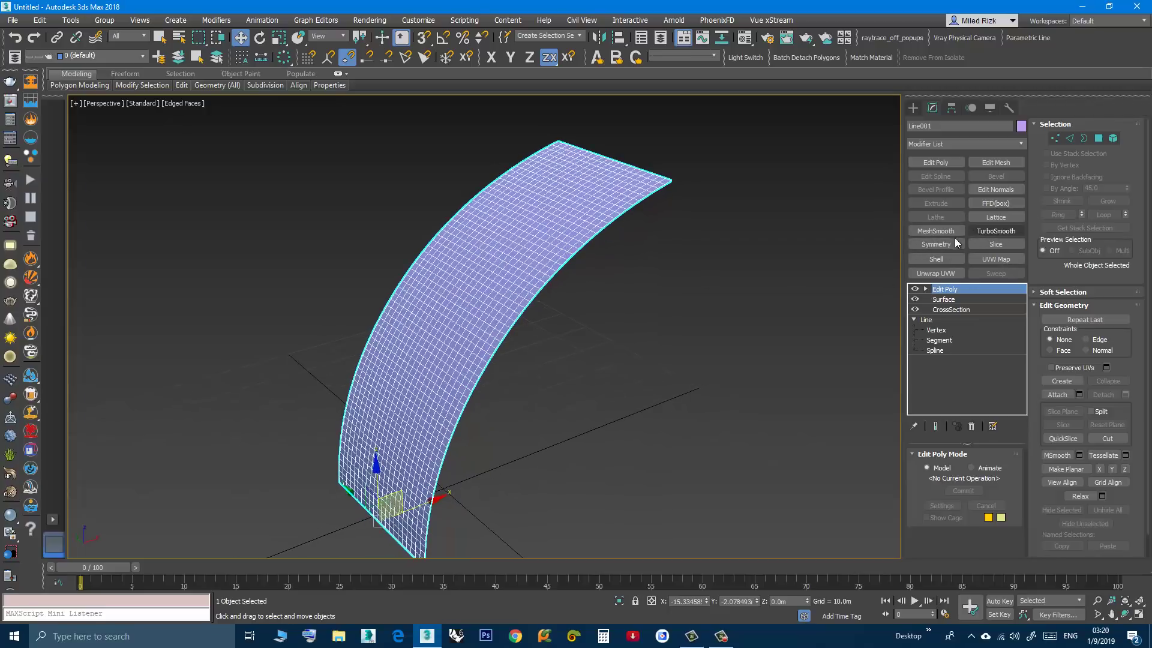
{"action": "mouse_move", "coordinate": [562, 302]}
{"action": "middle_mouse_down"}
{"action": "mouse_move", "coordinate": [570, 294]}
{"action": "mouse_move", "coordinate": [559, 297]}
{"action": "middle_mouse_up"}
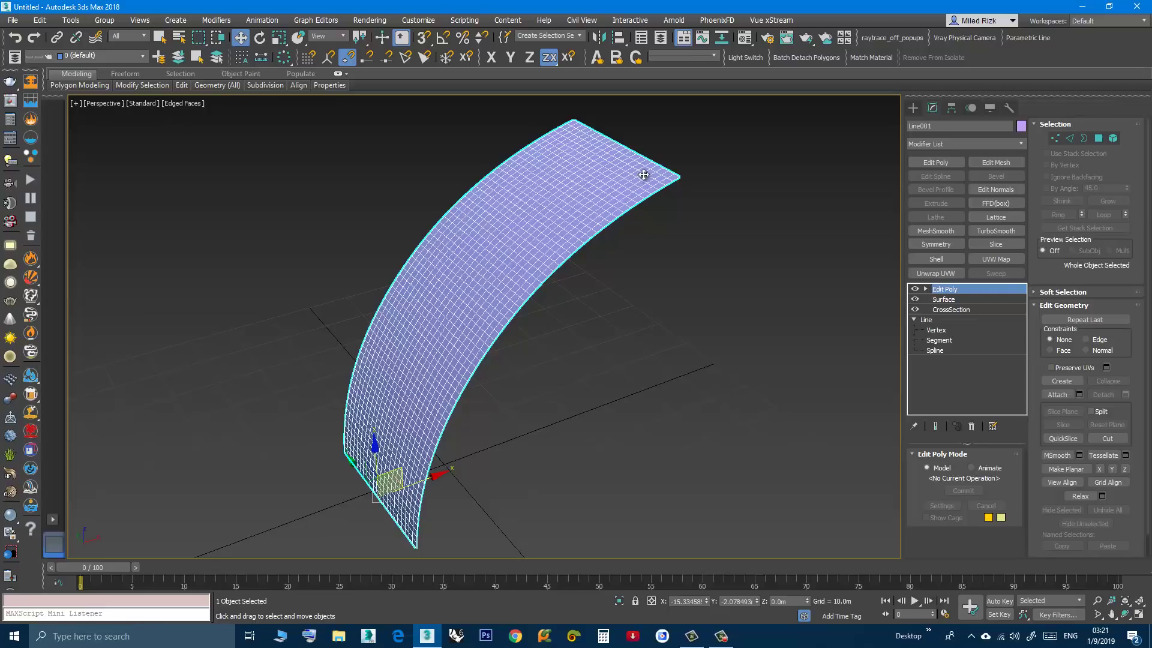
{"action": "scroll", "coordinate": [641, 180], "scroll_direction": "up", "scroll_amount": 3}
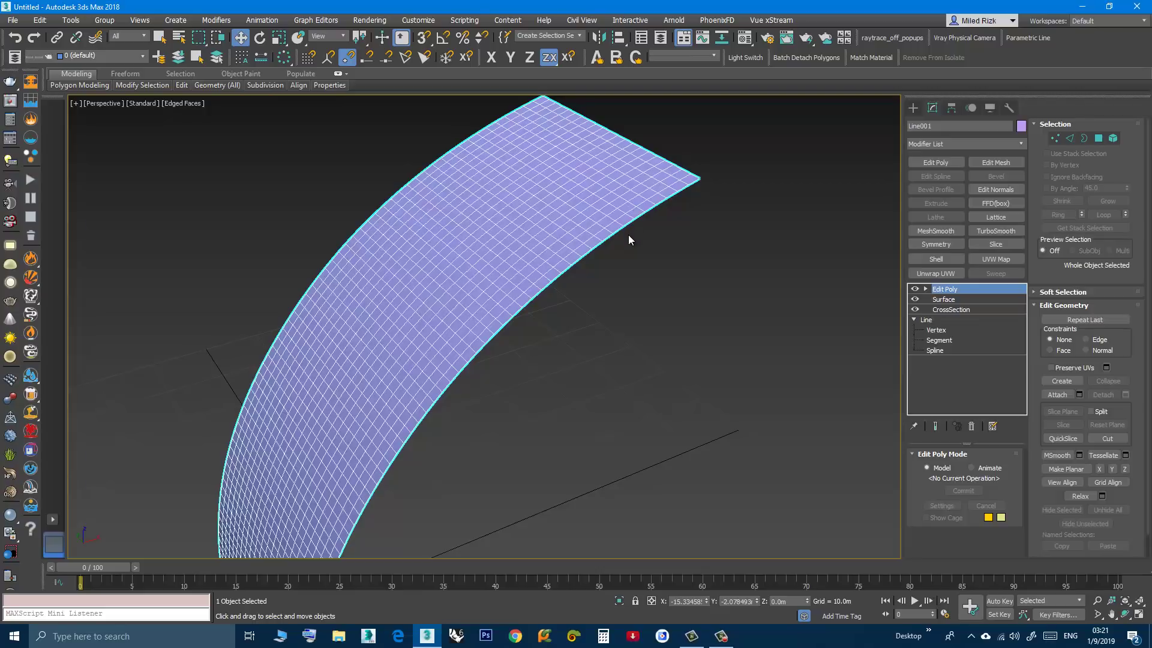
{"action": "scroll", "coordinate": [628, 235], "scroll_direction": "down", "scroll_amount": 3}
{"action": "middle_click_drag", "start_coordinate": [604, 274], "coordinate": [639, 291], "text": "alt"}
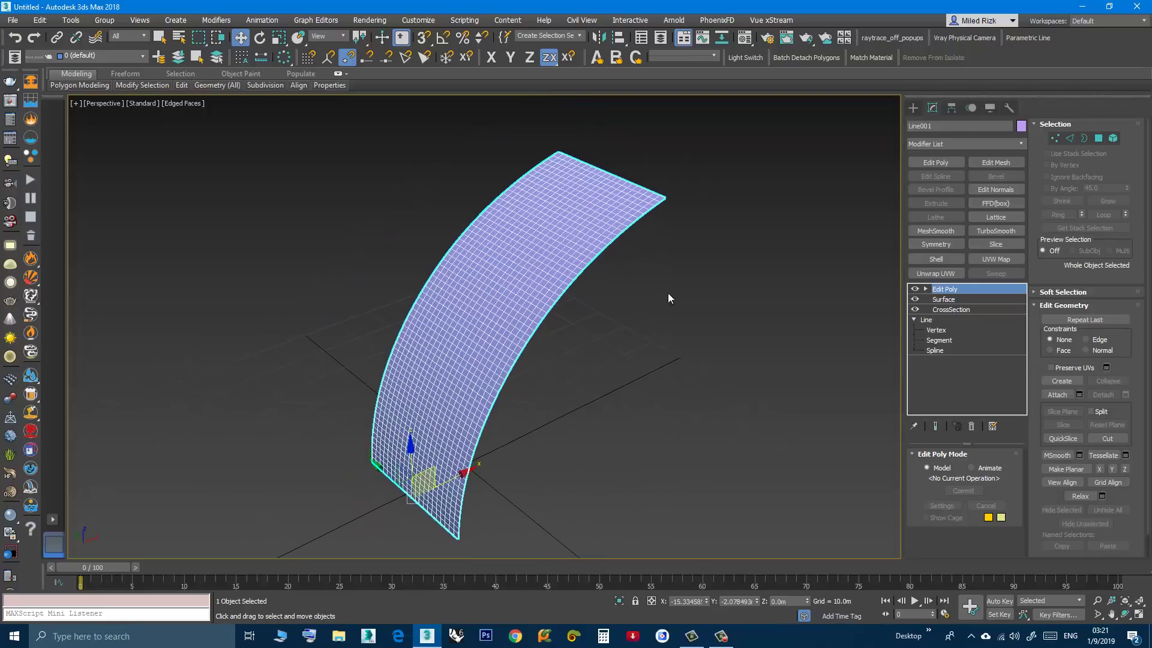
- Compare the ribbon's patch segments with its polygon grid by switching Edit Poly off and on, and look over its sub-object levels
{"action": "left_click", "coordinate": [915, 289]}
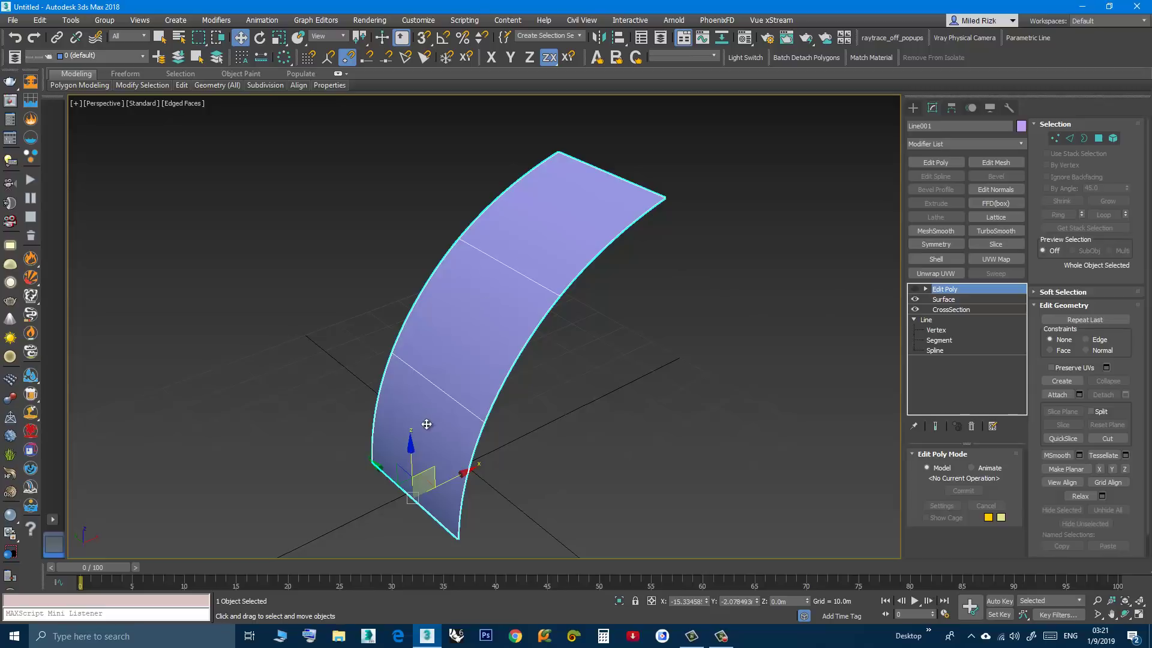
{"action": "mouse_move", "coordinate": [496, 327]}
{"action": "middle_mouse_down", "text": "alt"}
{"action": "mouse_move", "coordinate": [488, 306]}
{"action": "mouse_move", "coordinate": [496, 318]}
{"action": "middle_mouse_up", "text": "alt"}
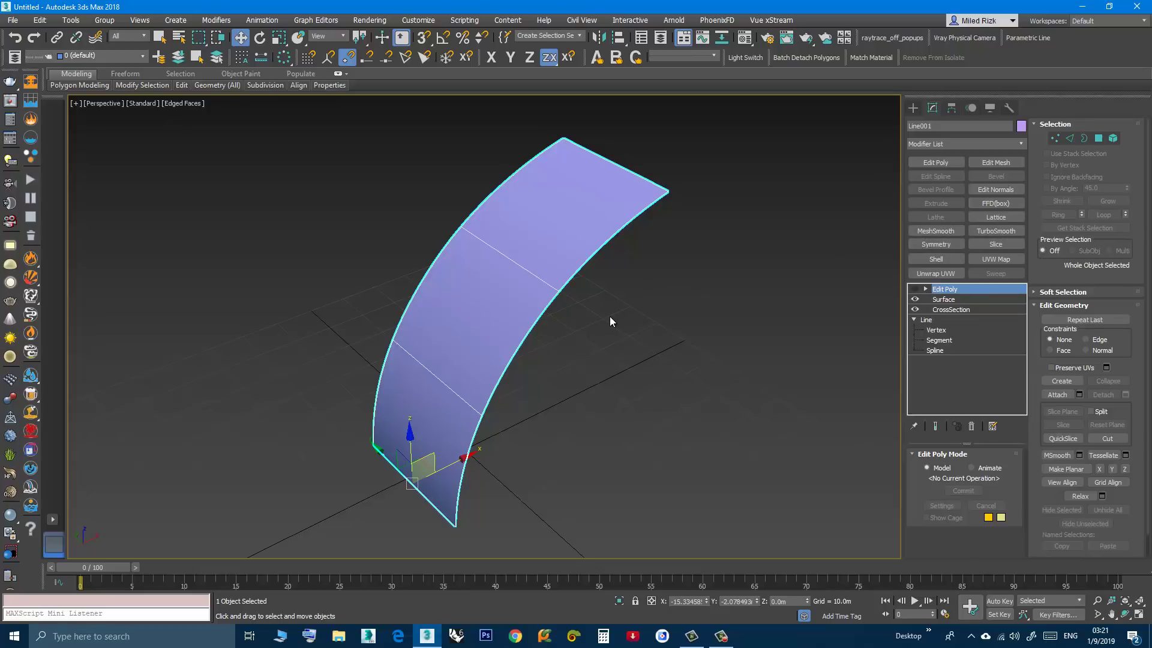
{"action": "mouse_move", "coordinate": [610, 321]}
{"action": "middle_mouse_down", "text": "alt"}
{"action": "mouse_move", "coordinate": [596, 316]}
{"action": "mouse_move", "coordinate": [612, 300]}
{"action": "mouse_move", "coordinate": [604, 322]}
{"action": "mouse_move", "coordinate": [599, 308]}
{"action": "mouse_move", "coordinate": [611, 307]}
{"action": "mouse_move", "coordinate": [609, 320]}
{"action": "middle_mouse_up", "text": "alt"}
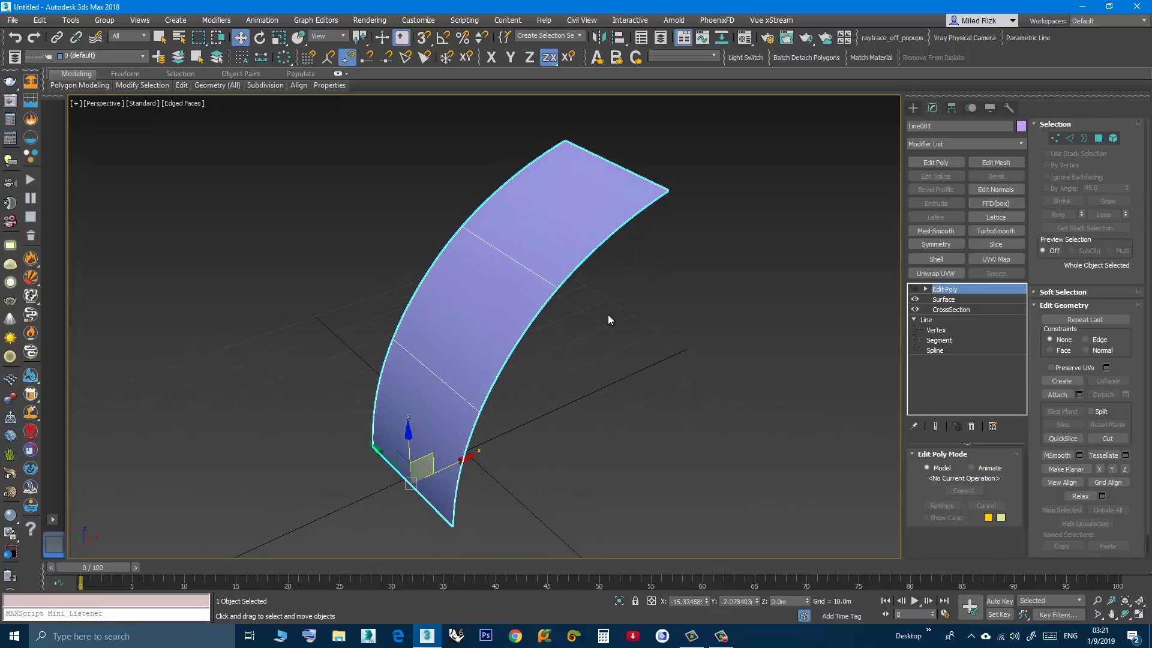
{"action": "left_click", "coordinate": [913, 290]}
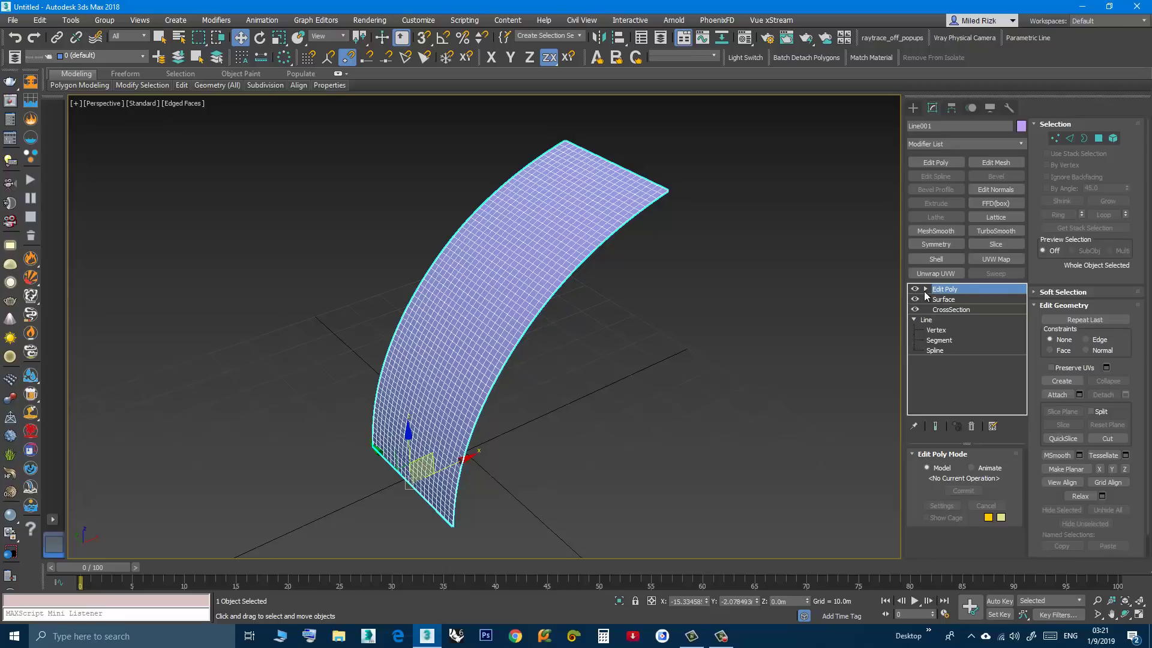
{"action": "left_click", "coordinate": [927, 289]}
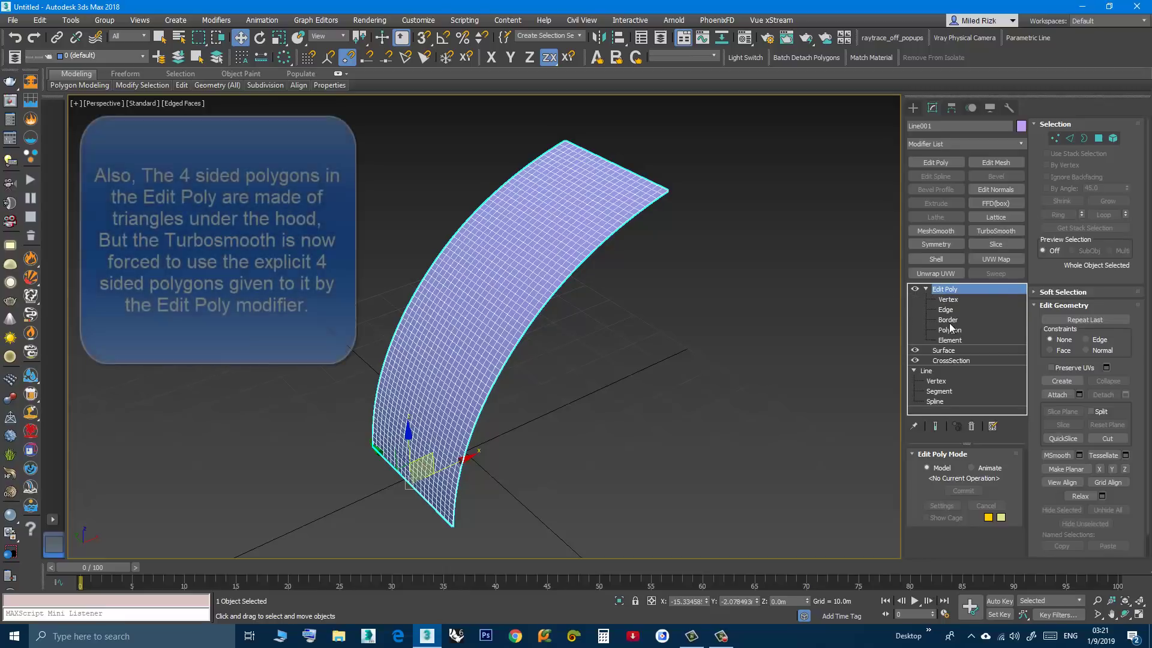
{"action": "left_click", "coordinate": [926, 289]}
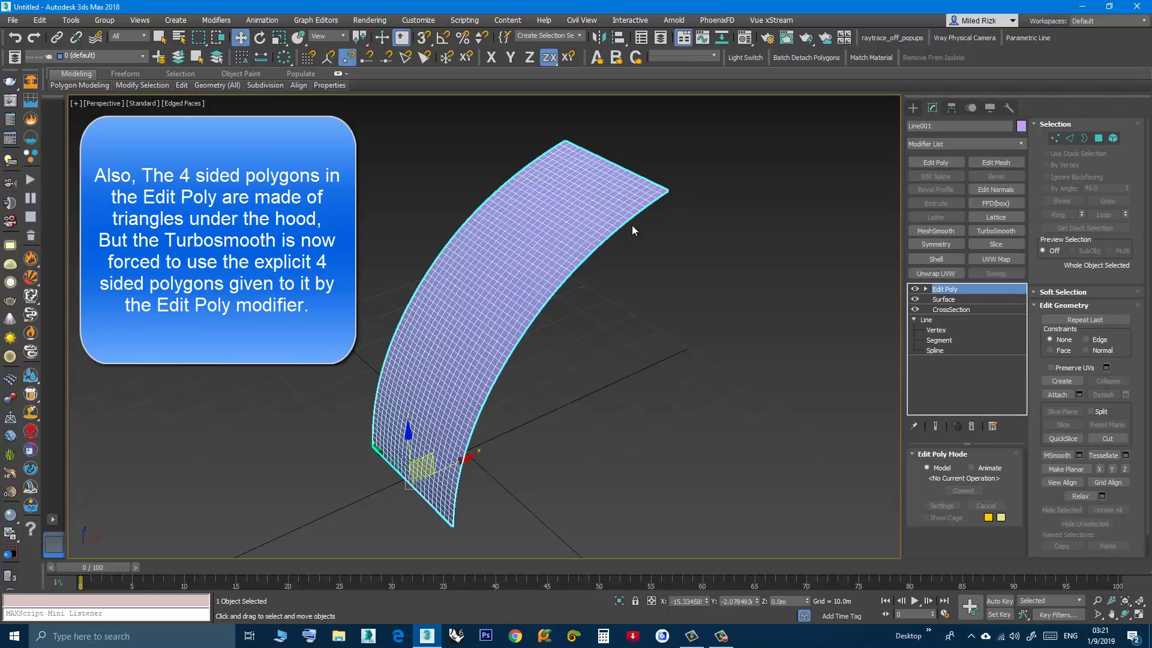
{"action": "middle_click_drag", "start_coordinate": [640, 294], "coordinate": [642, 305], "text": "alt"}
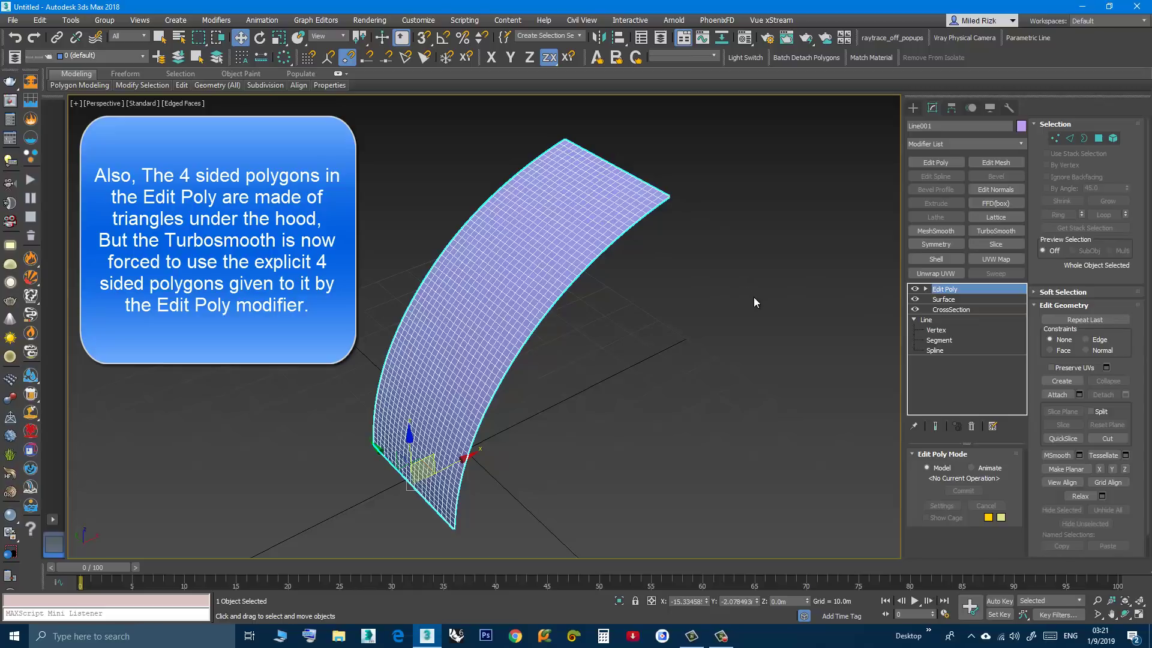
{"action": "middle_click_drag", "start_coordinate": [728, 323], "coordinate": [726, 332], "text": "alt"}
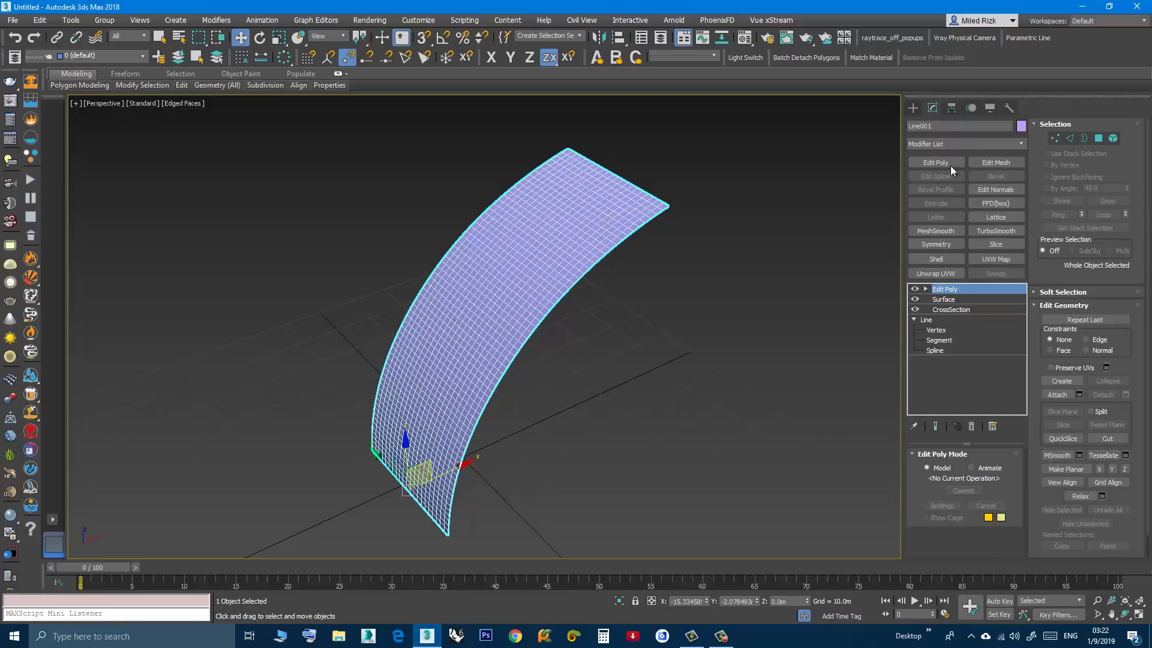
- Add a Shell modifier above Edit Poly to give the ribbon thickness
{"action": "left_click", "coordinate": [945, 142]}
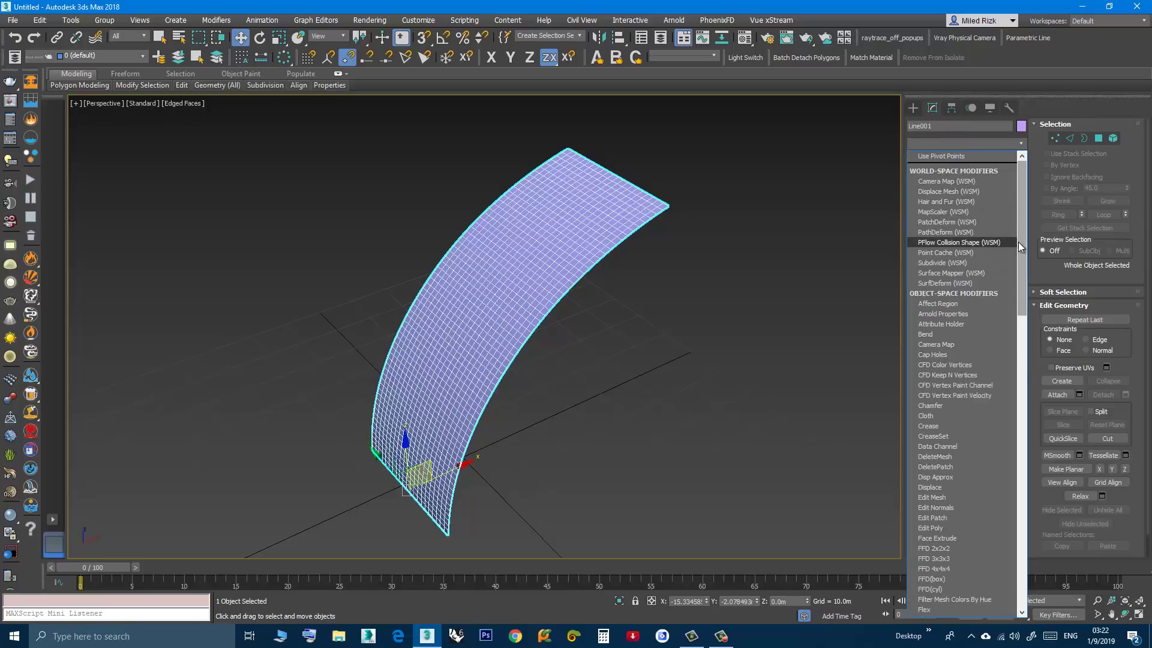
{"action": "left_click_drag", "start_coordinate": [1022, 261], "coordinate": [1027, 466]}
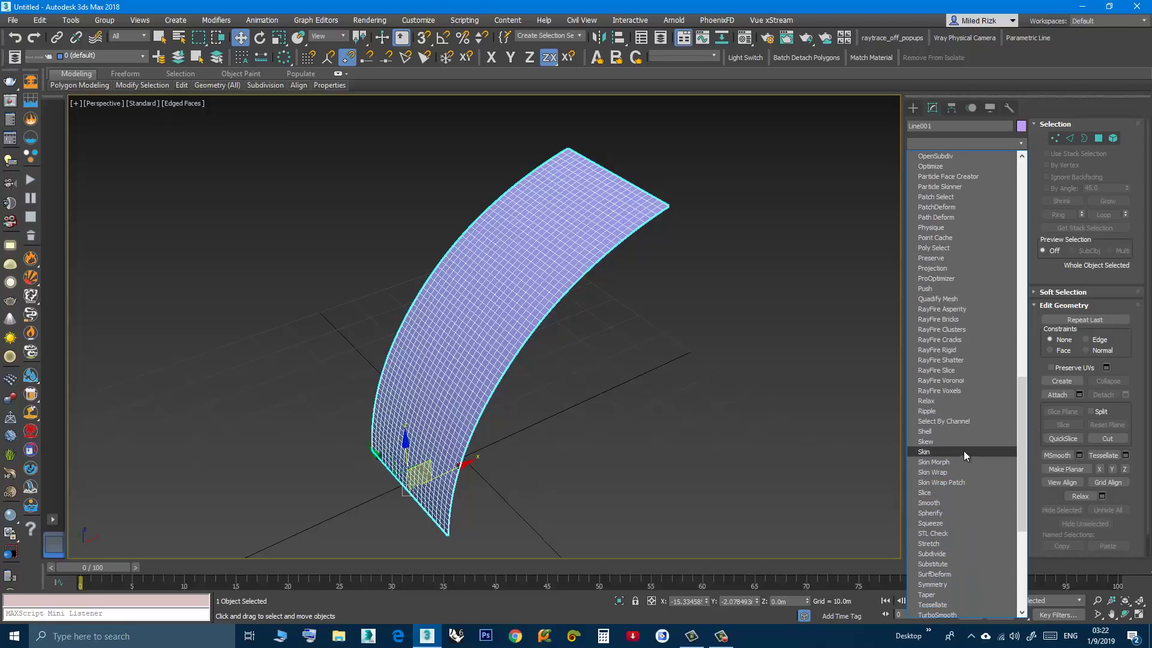
{"action": "left_click", "coordinate": [945, 433]}
{"action": "middle_click_drag", "start_coordinate": [543, 355], "coordinate": [509, 337], "text": "alt"}
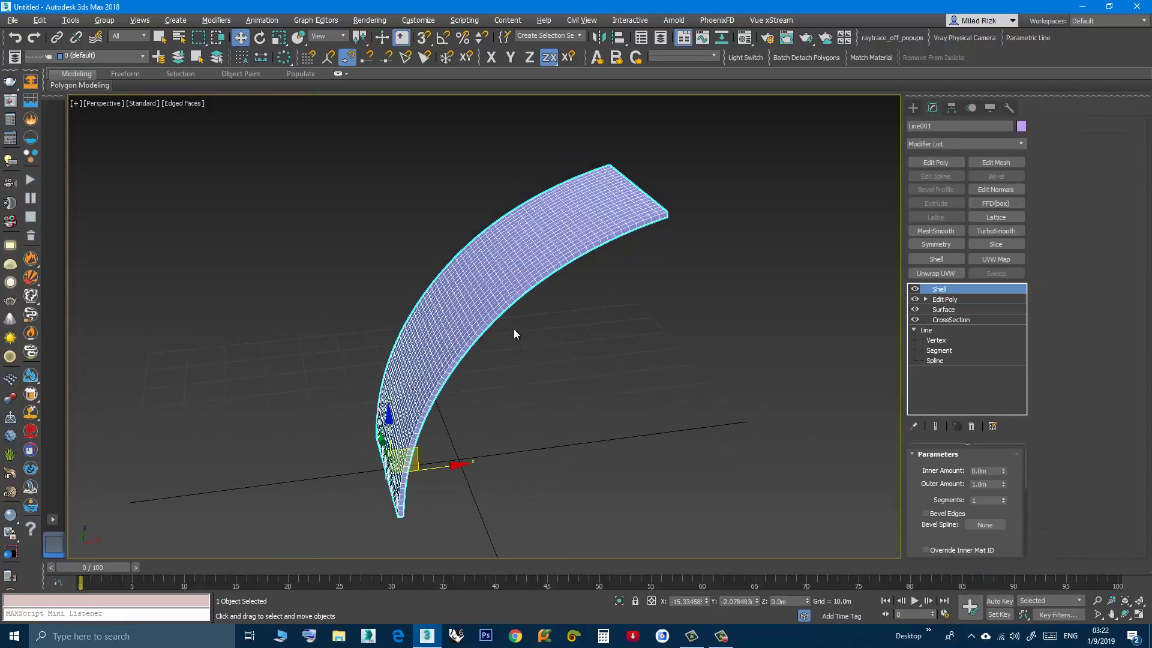
- Set the Shell's inner amount to 0.63 m and its outer amount to 0
{"action": "scroll", "coordinate": [563, 258], "scroll_direction": "up", "scroll_amount": 5}
{"action": "middle_click_drag", "start_coordinate": [576, 270], "coordinate": [587, 305]}
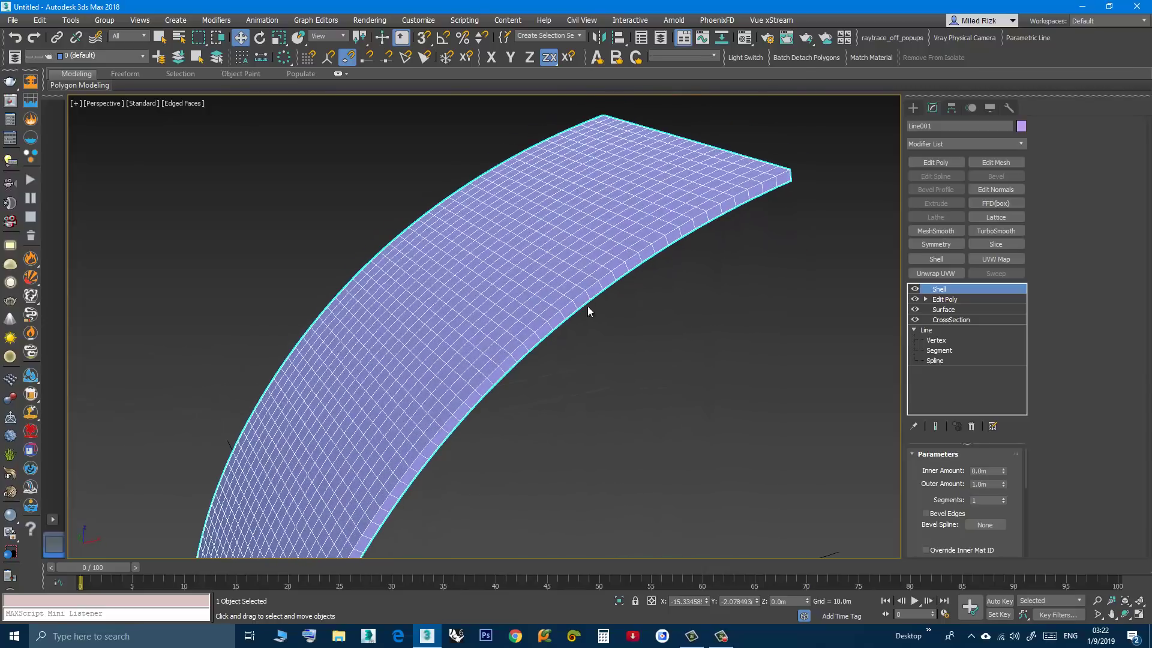
{"action": "left_click_drag", "start_coordinate": [1004, 480], "coordinate": [1002, 431]}
{"action": "right_click", "coordinate": [1004, 484]}
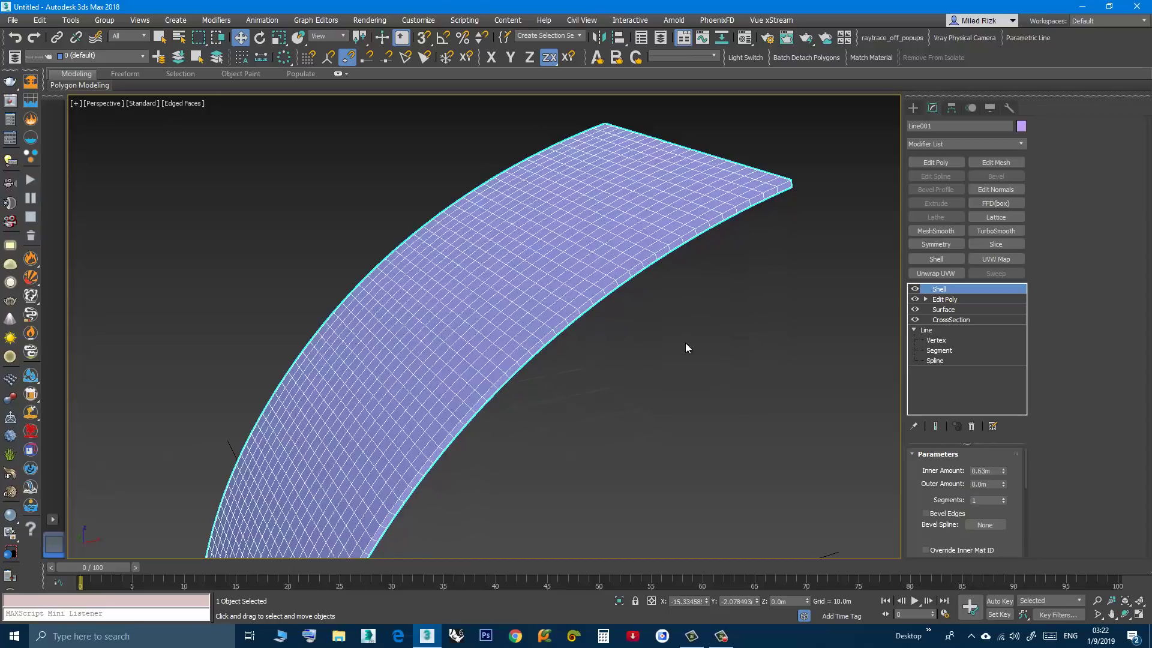
{"action": "scroll", "coordinate": [576, 330], "scroll_direction": "down", "scroll_amount": 5}
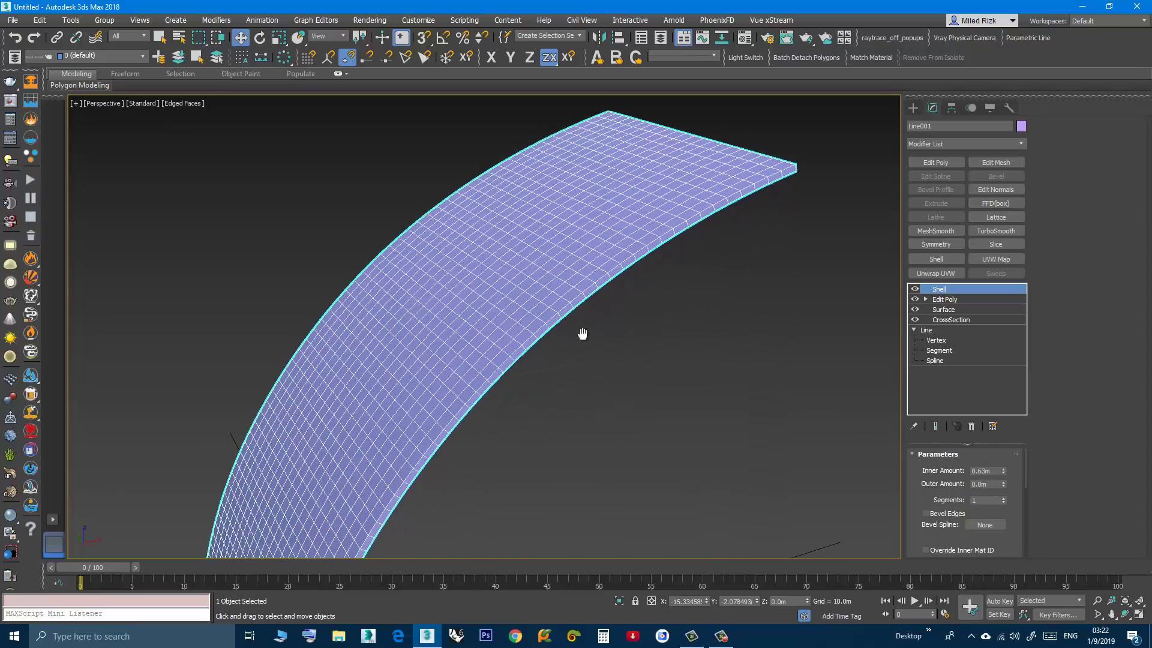
{"action": "mouse_move", "coordinate": [567, 337]}
{"action": "middle_mouse_down"}
{"action": "mouse_move", "coordinate": [558, 308]}
{"action": "mouse_move", "coordinate": [583, 326]}
{"action": "mouse_move", "coordinate": [585, 344]}
{"action": "middle_mouse_up"}
{"action": "scroll", "coordinate": [581, 325], "scroll_direction": "down", "scroll_amount": 2}
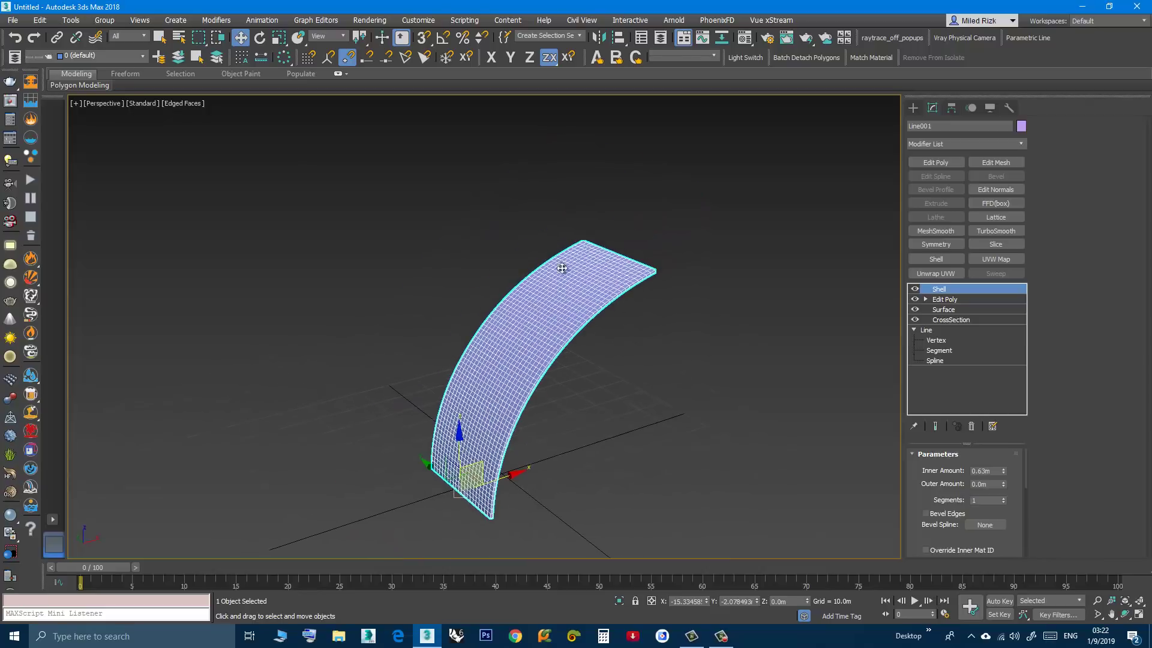
- Add a TurboSmooth modifier above Shell and check the rounding along the ribbon's upper end
{"action": "scroll", "coordinate": [628, 258], "scroll_direction": "up", "scroll_amount": 8}
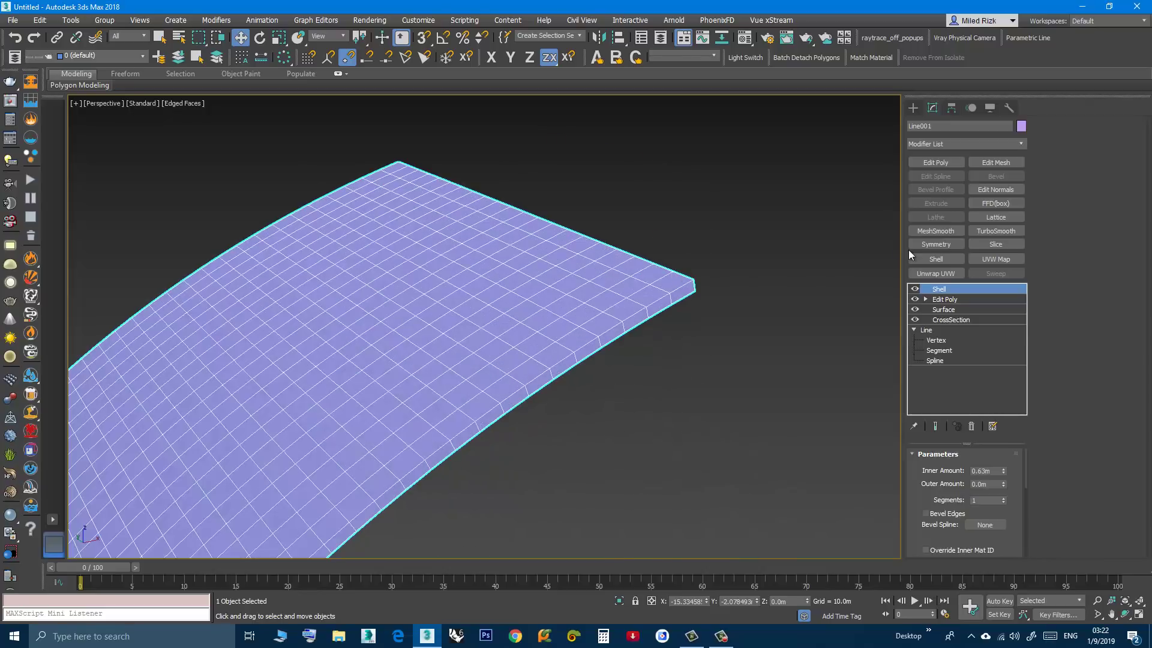
{"action": "left_click", "coordinate": [984, 232]}
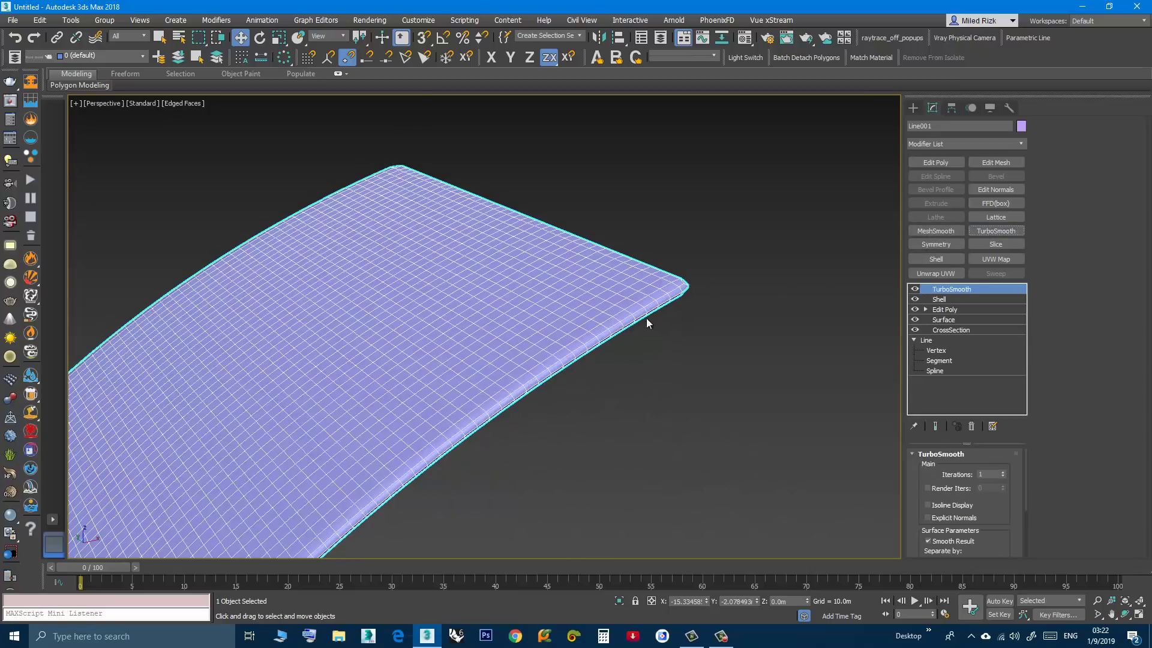
{"action": "middle_click_drag", "start_coordinate": [571, 337], "coordinate": [575, 273]}
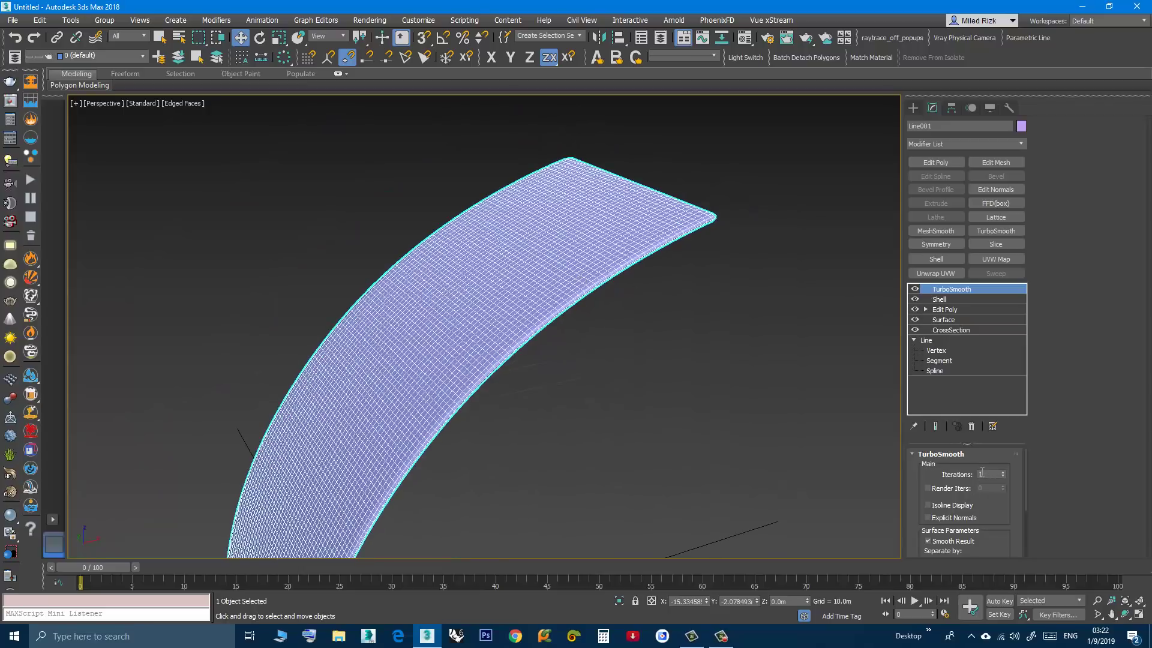
{"action": "scroll", "coordinate": [630, 300], "scroll_direction": "up", "scroll_amount": 3}
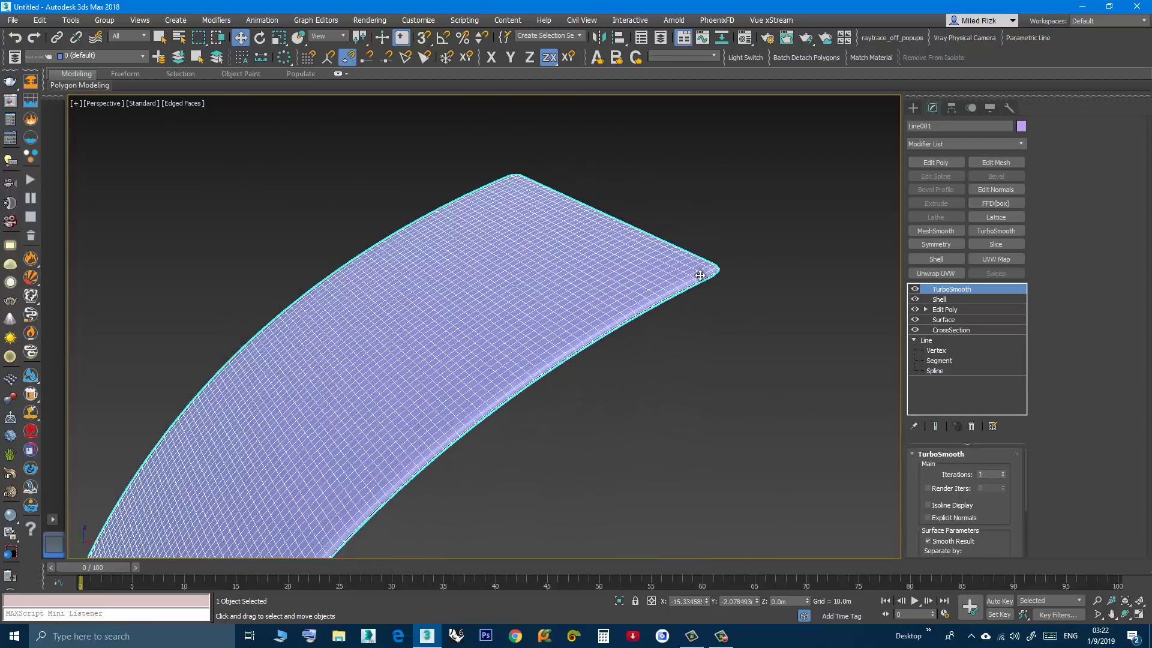
{"action": "scroll", "coordinate": [720, 285], "scroll_direction": "up", "scroll_amount": 3}
- Compare the ribbon with TurboSmooth switched off and on, and set TurboSmooth to 2 iterations
{"action": "left_click", "coordinate": [915, 289]}
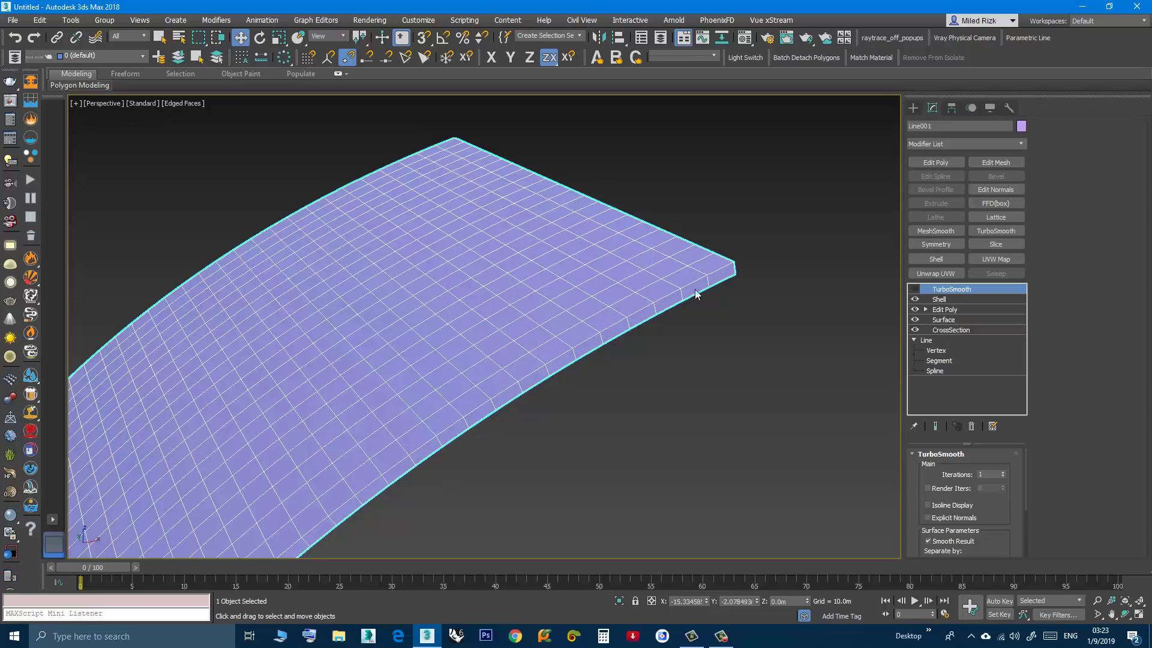
{"action": "left_click", "coordinate": [915, 289]}
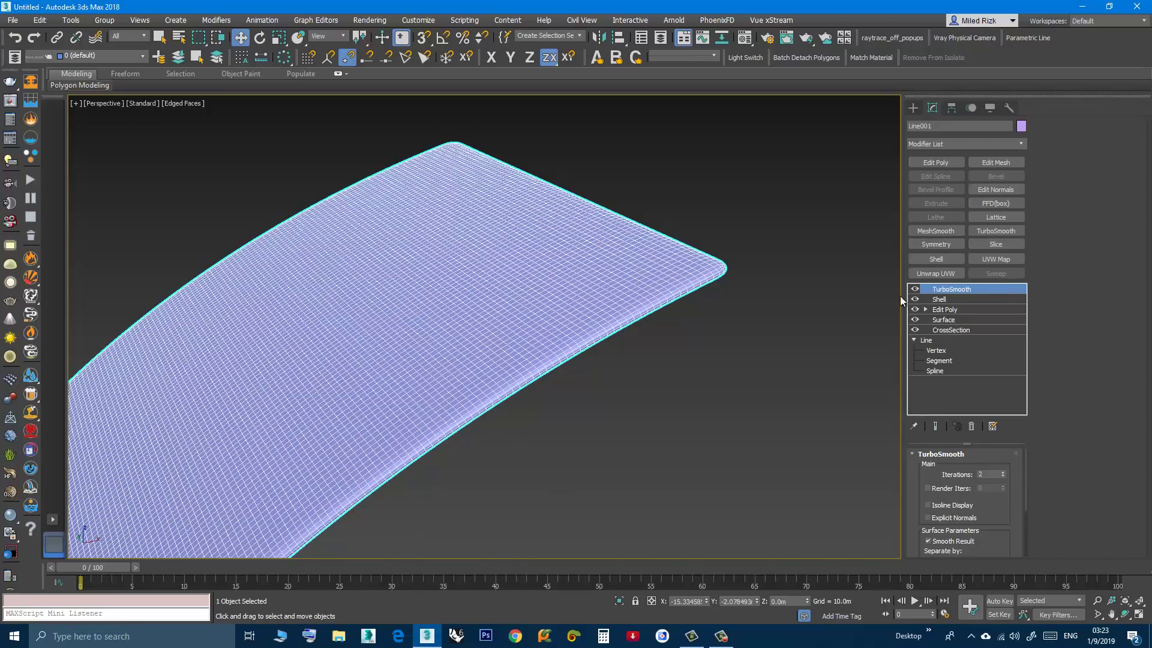
{"action": "middle_click_drag", "start_coordinate": [471, 322], "coordinate": [509, 343], "text": "alt"}
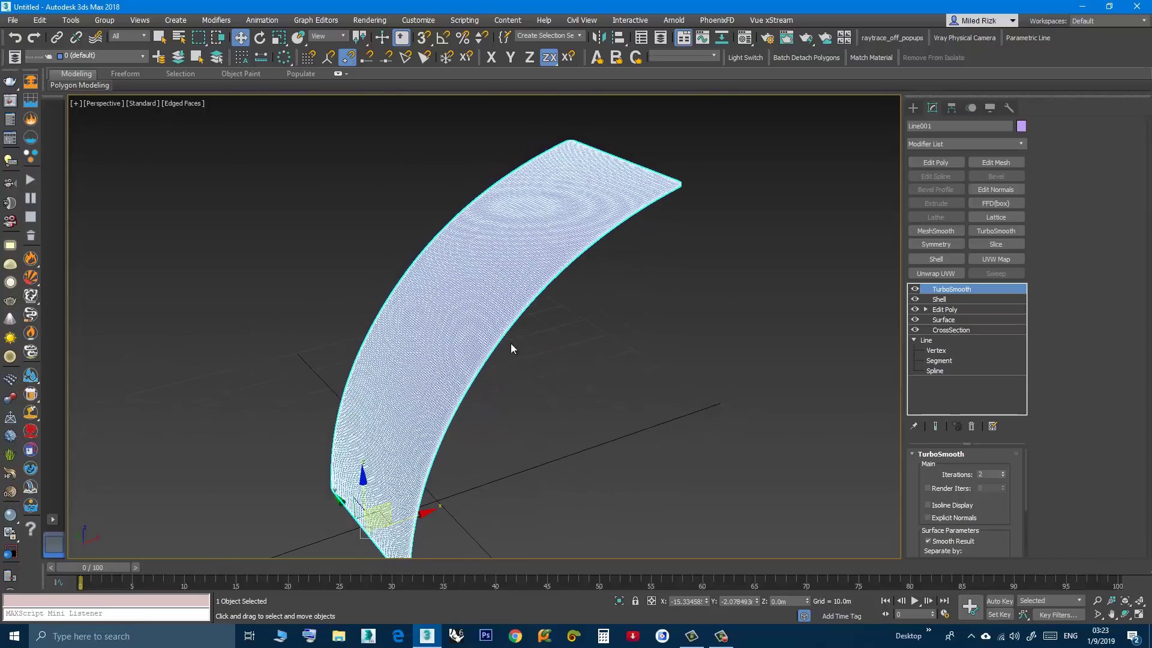
{"action": "middle_click_drag", "start_coordinate": [510, 340], "coordinate": [541, 370], "text": "alt"}
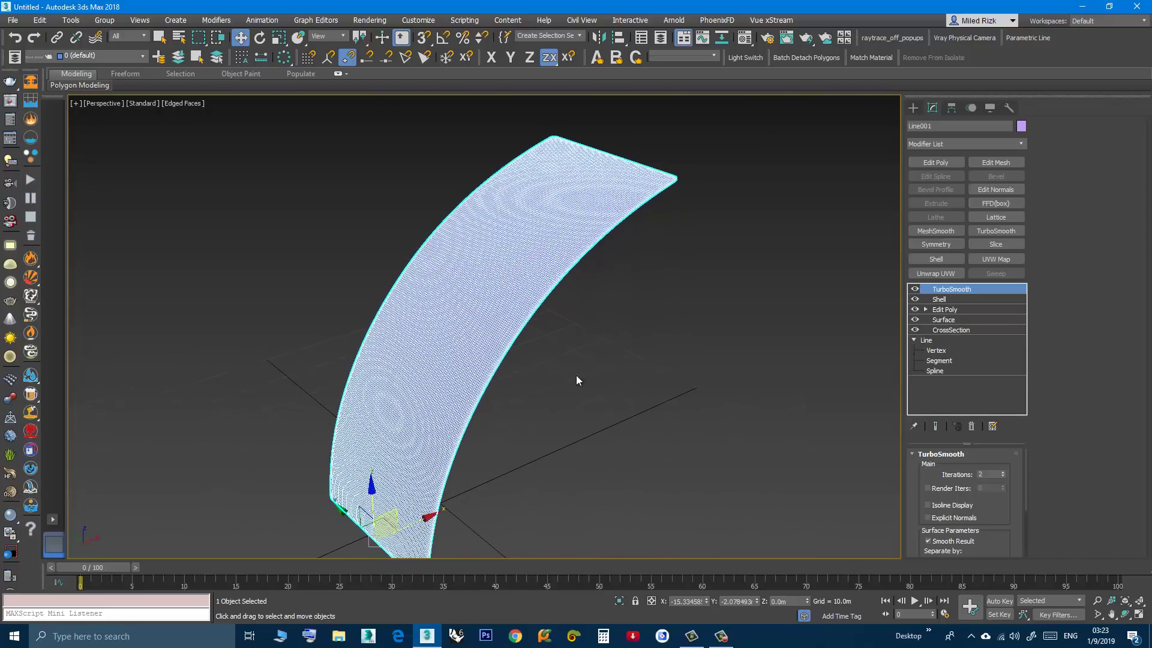
- At the base line's Segment level, move the top cross segment farther outward to stretch the ribbon's upper end
{"action": "left_click", "coordinate": [933, 360]}
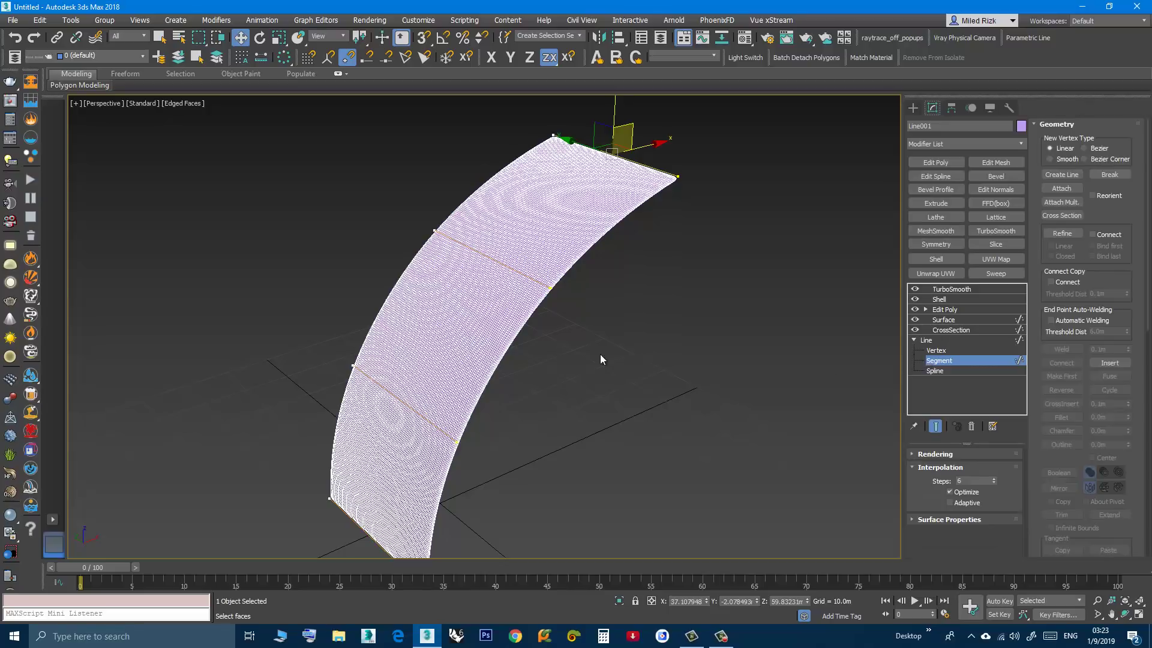
{"action": "scroll", "coordinate": [620, 359], "scroll_direction": "down", "scroll_amount": 5}
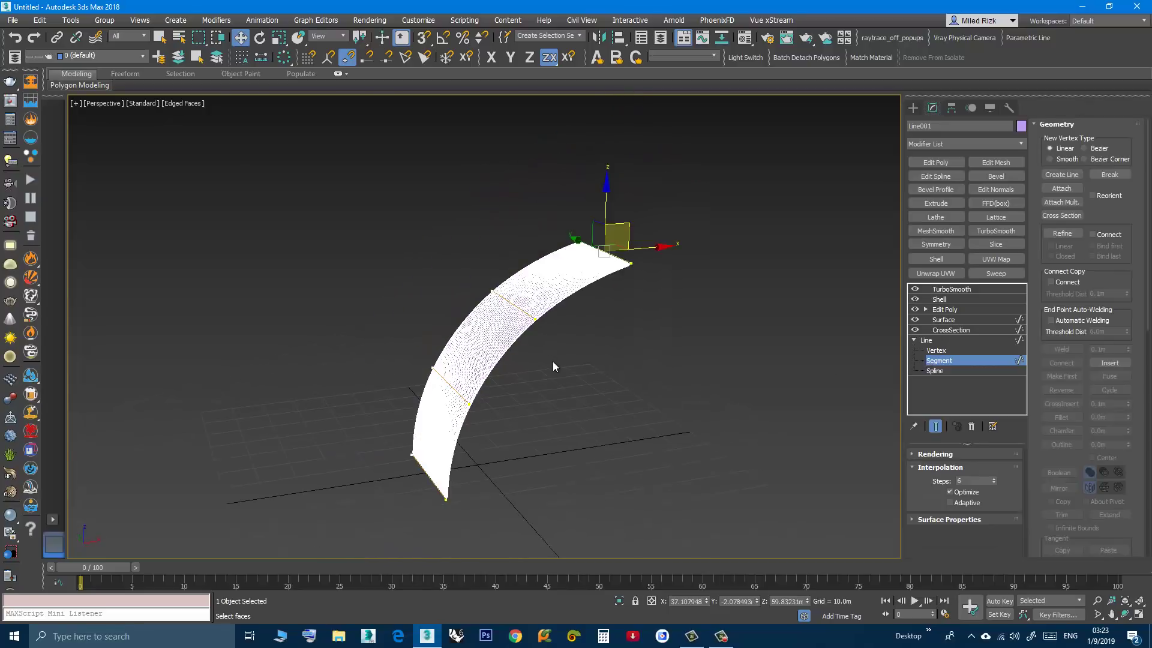
{"action": "scroll", "coordinate": [554, 363], "scroll_direction": "up", "scroll_amount": 4}
{"action": "middle_click_drag", "start_coordinate": [566, 372], "coordinate": [589, 360]}
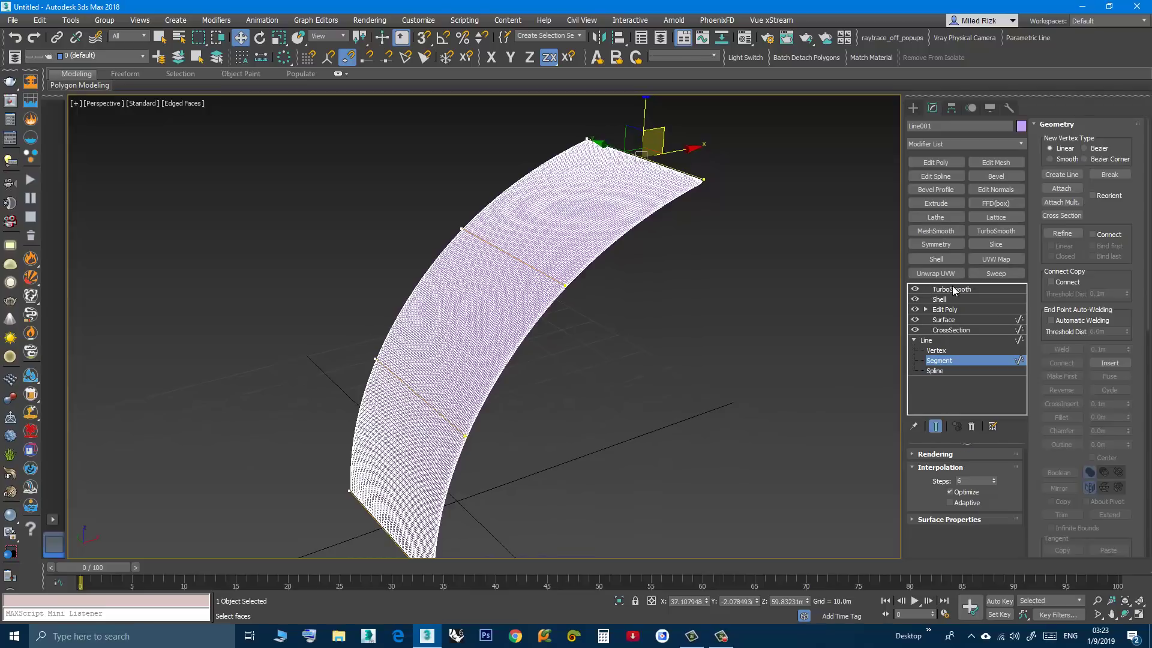
{"action": "middle_click_drag", "start_coordinate": [716, 334], "coordinate": [630, 376], "text": "alt"}
{"action": "left_click_drag", "start_coordinate": [668, 217], "coordinate": [803, 174]}
{"action": "middle_click_drag", "start_coordinate": [627, 326], "coordinate": [638, 335], "text": "alt"}
- Scale down the ribbon's top cross segment and the cross segment just below it to narrow the upper part
{"action": "key", "text": "r"}
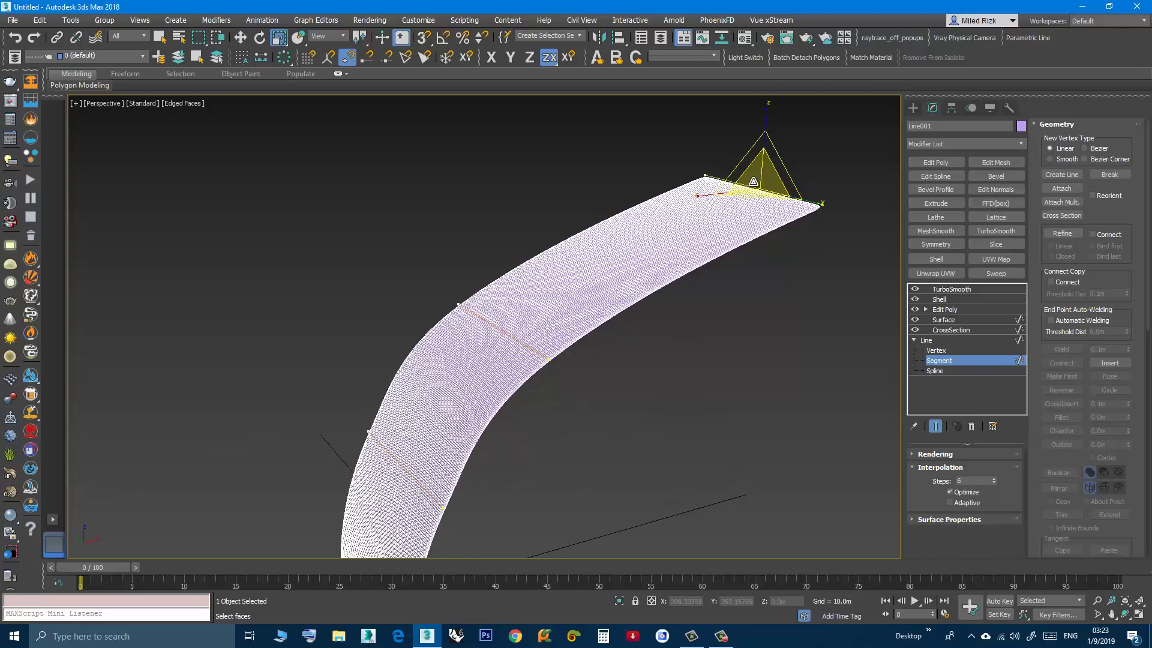
{"action": "middle_click_drag", "start_coordinate": [753, 217], "coordinate": [513, 296], "text": "alt"}
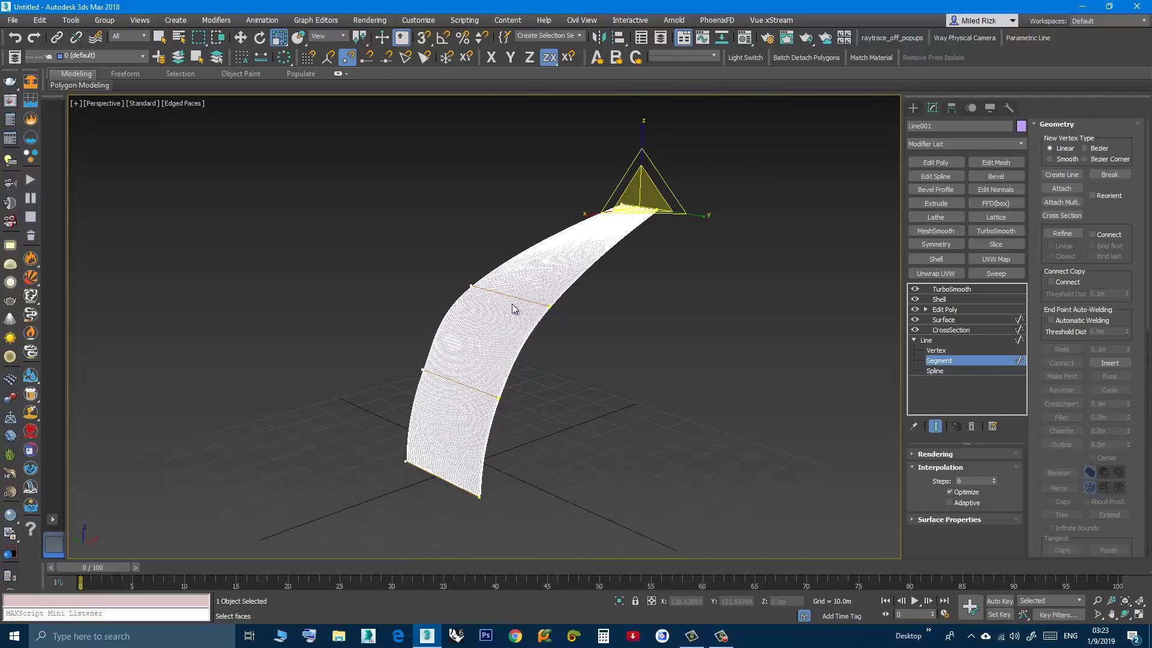
{"action": "left_click", "coordinate": [509, 298]}
{"action": "middle_click_drag", "start_coordinate": [507, 287], "coordinate": [538, 331], "text": "alt"}
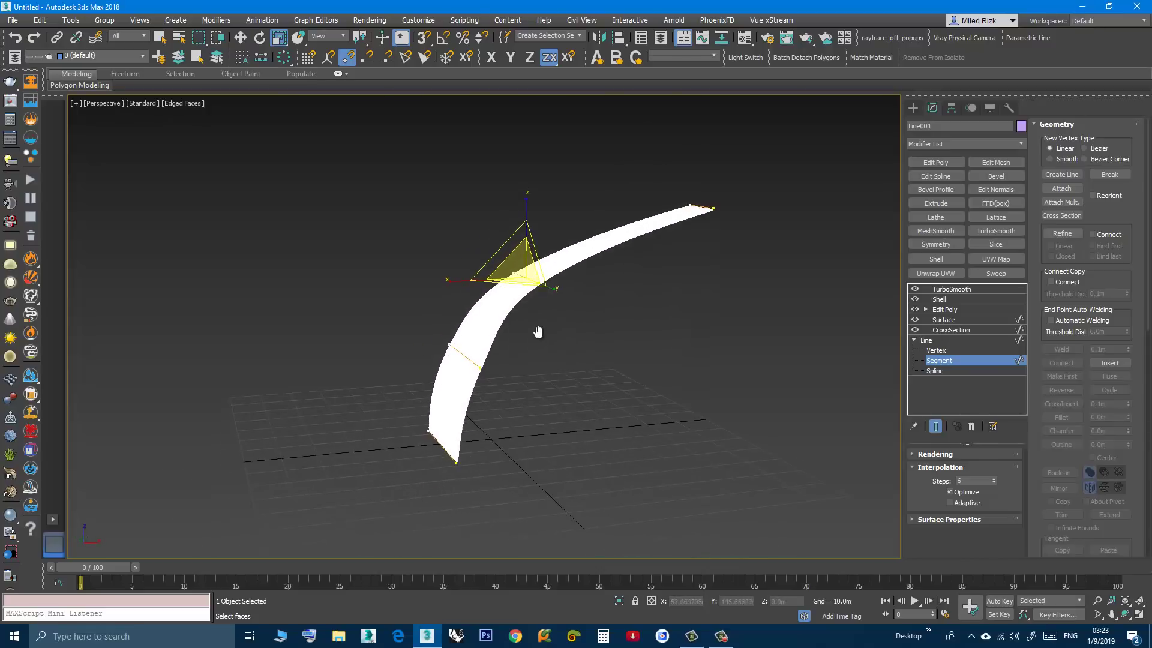
- Move the bottom cross segment outward along X, away from the upper end, and bring the top cross segment inward and down
{"action": "left_click", "coordinate": [439, 446]}
{"action": "key", "text": "w"}
{"action": "left_click_drag", "start_coordinate": [501, 452], "coordinate": [385, 451]}
{"action": "left_click", "coordinate": [697, 208]}
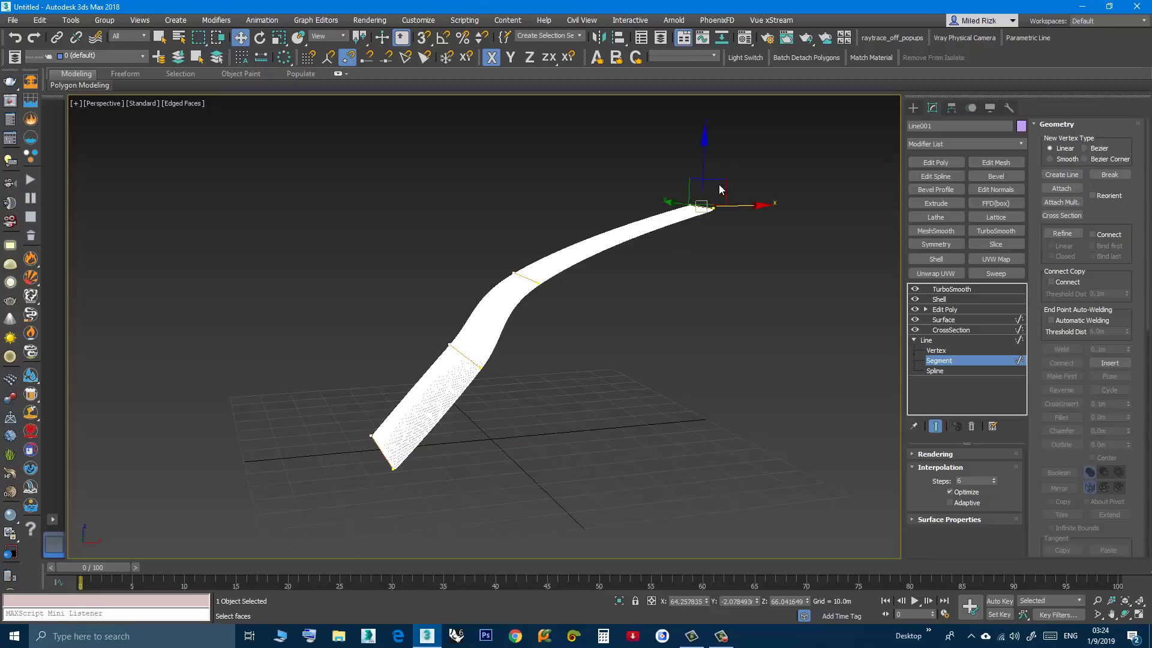
{"action": "left_click_drag", "start_coordinate": [715, 190], "coordinate": [683, 213]}
{"action": "middle_click_drag", "start_coordinate": [634, 339], "coordinate": [616, 356]}
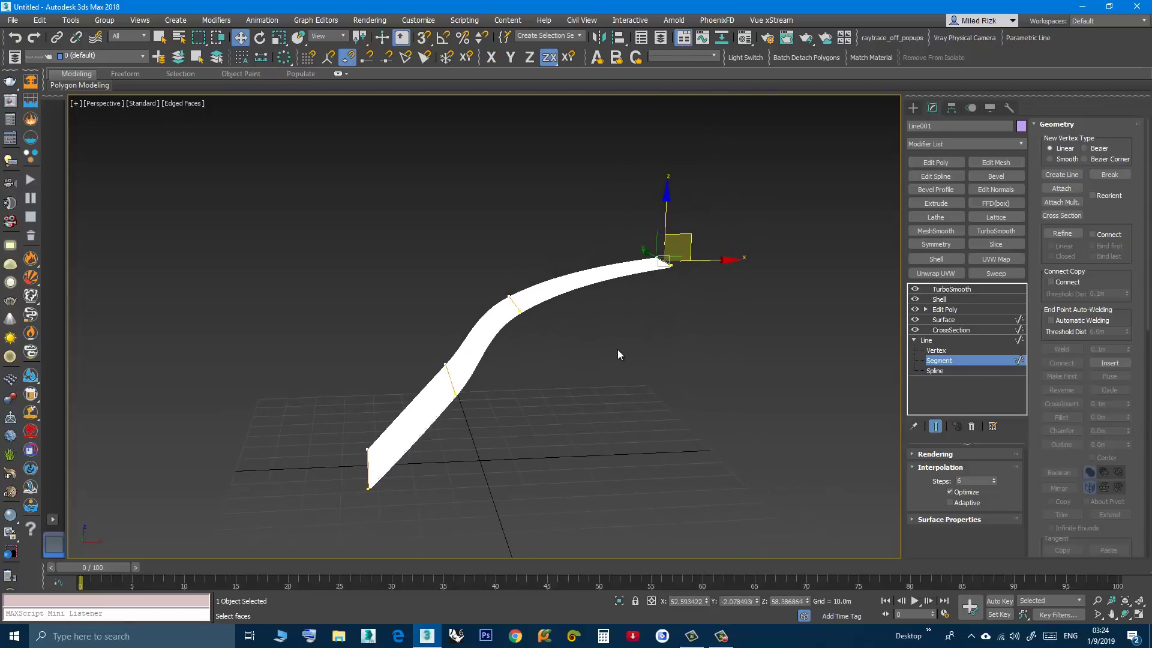
- Copy the top cross segment upward to extend the ribbon, and move the copy back over the lower part as a curl
{"action": "left_click_drag", "start_coordinate": [690, 235], "coordinate": [694, 155]}
{"action": "middle_click_drag", "start_coordinate": [638, 293], "coordinate": [700, 296], "text": "alt"}
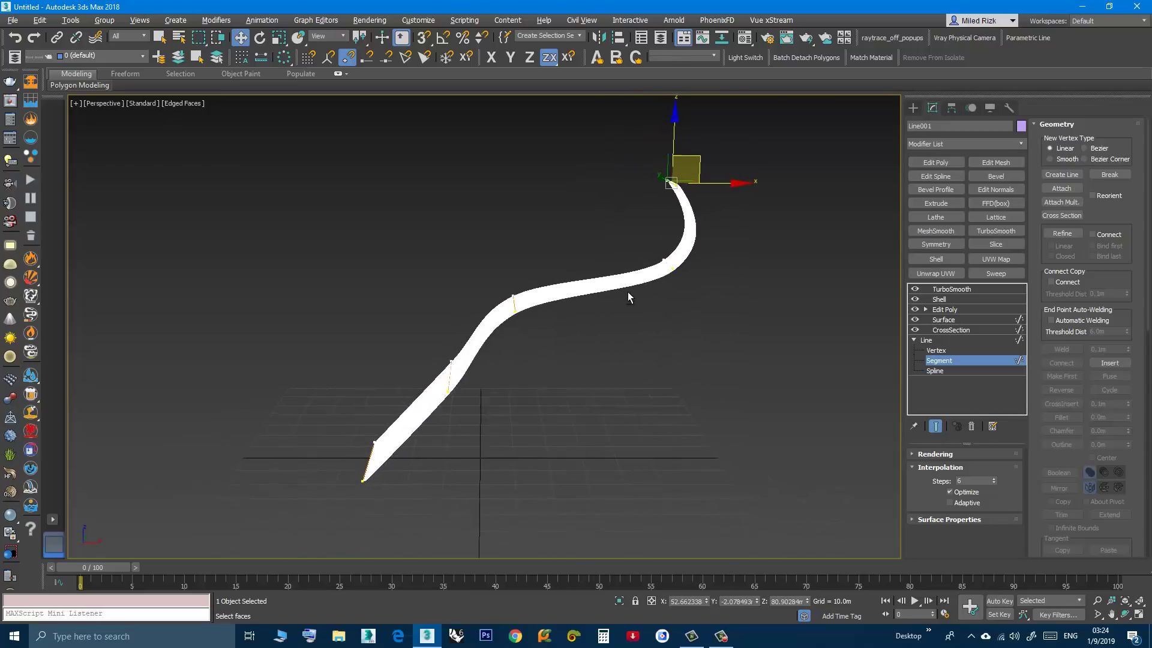
{"action": "left_click_drag", "start_coordinate": [703, 160], "coordinate": [554, 125]}
- Scale down the cross segment second from the bottom to narrow the ribbon there
{"action": "left_click", "coordinate": [669, 267]}
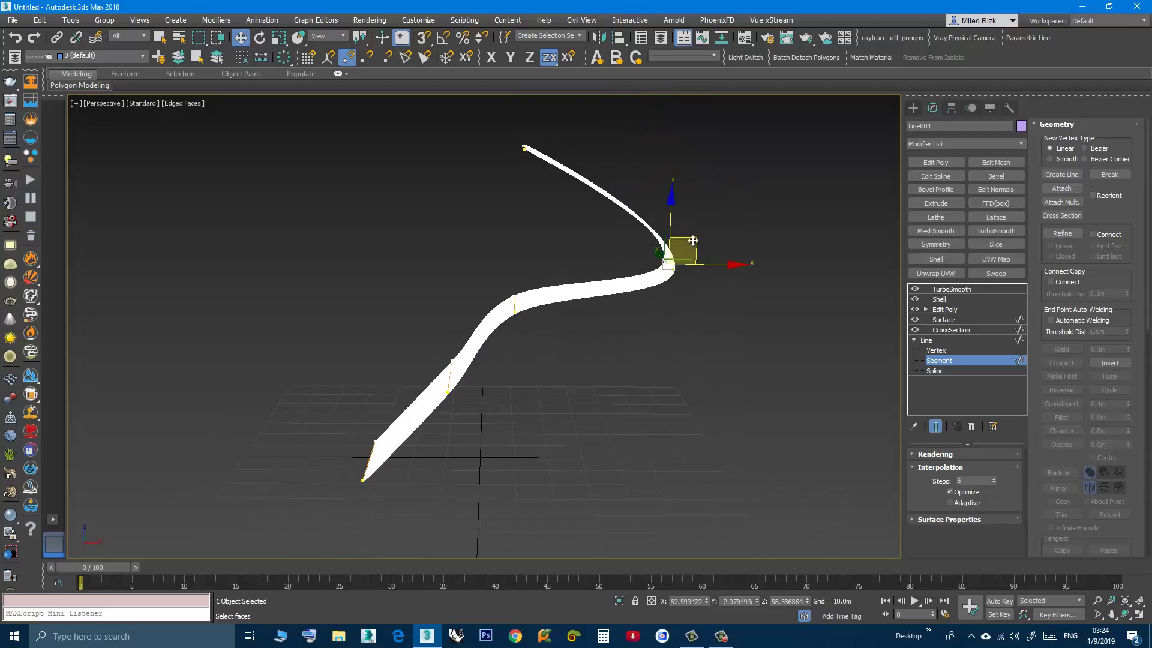
{"action": "middle_click_drag", "start_coordinate": [709, 204], "coordinate": [489, 399], "text": "alt"}
{"action": "left_click", "coordinate": [471, 394]}
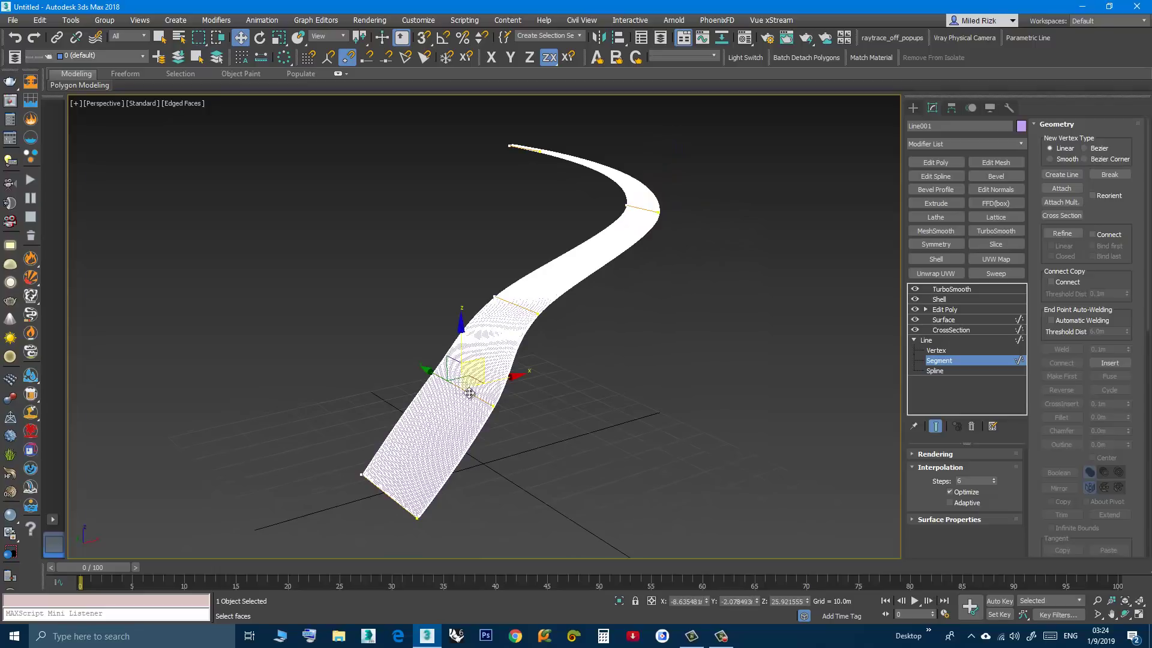
{"action": "key", "text": "e"}
{"action": "left_click_drag", "start_coordinate": [459, 387], "coordinate": [488, 502]}
{"action": "key", "text": "r"}
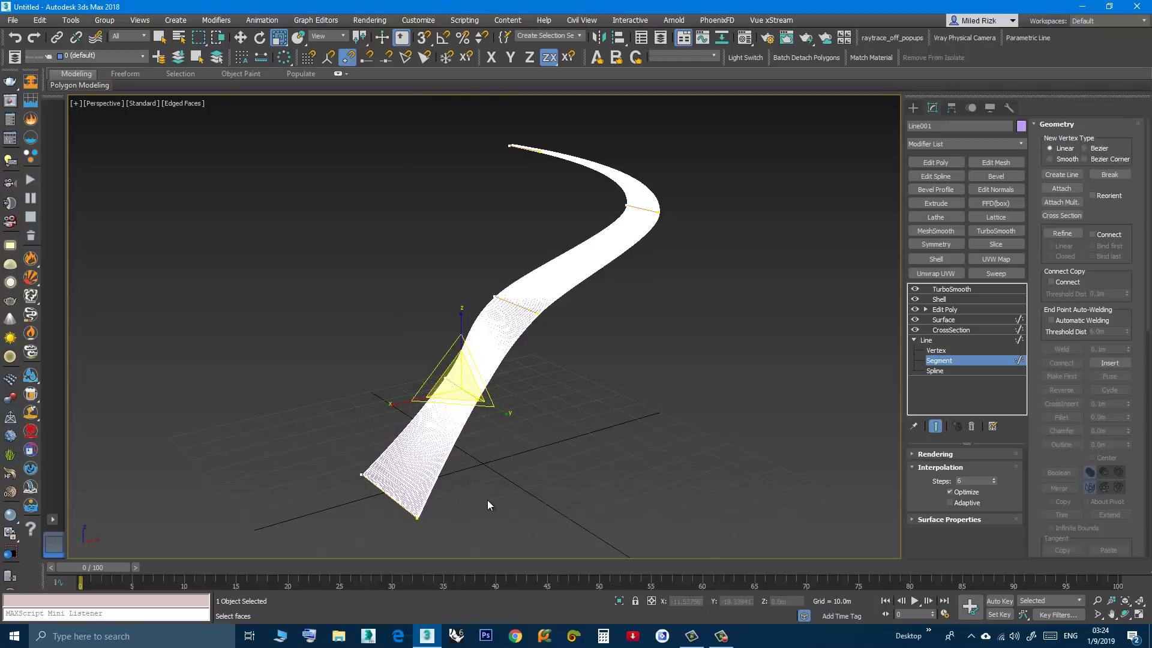
- Leave segment editing, switch off the edged-faces display and examine the smoothed ribbon's edge up close
{"action": "middle_click_drag", "start_coordinate": [486, 502], "coordinate": [455, 496], "text": "alt"}
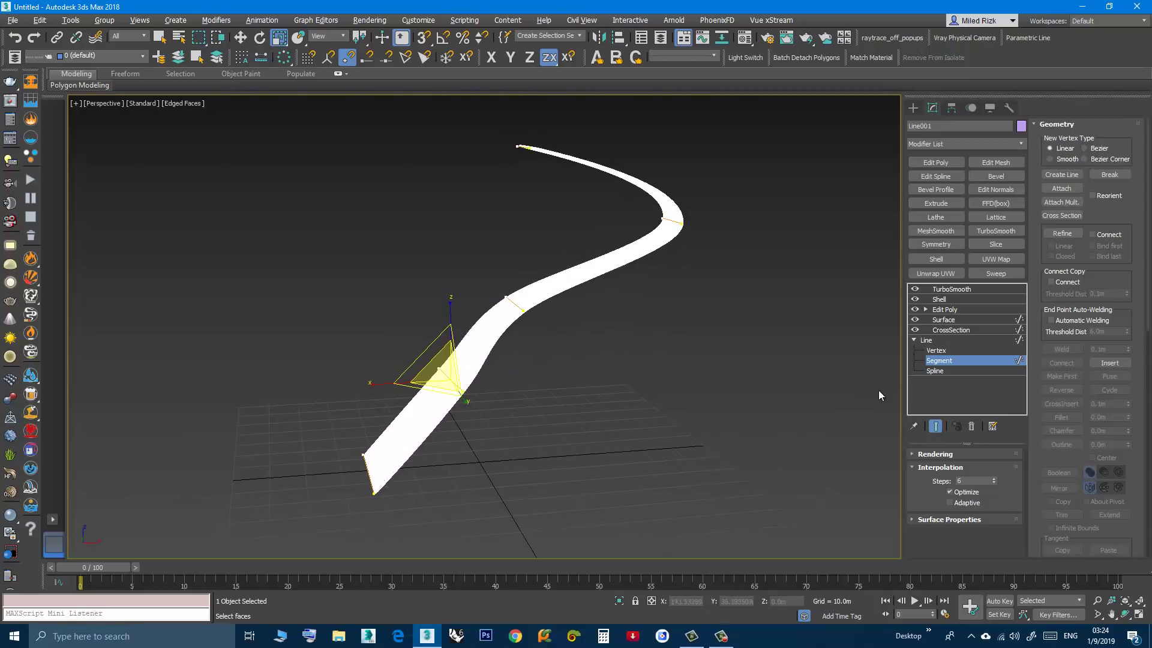
{"action": "left_click", "coordinate": [930, 340]}
{"action": "left_click", "coordinate": [715, 367]}
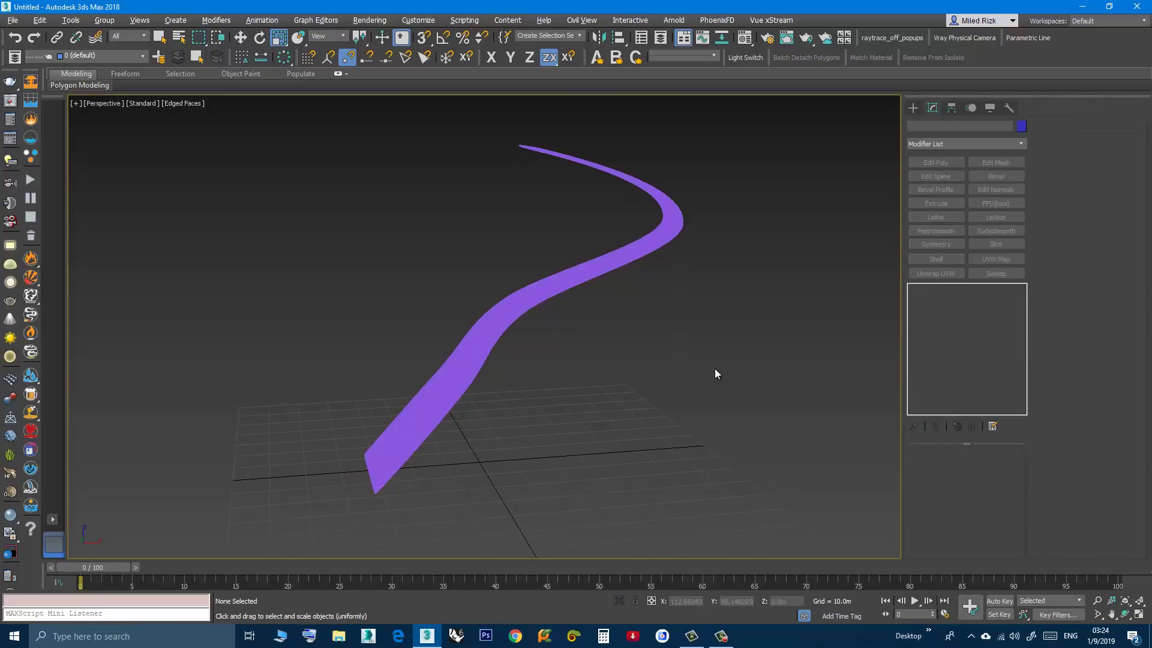
{"action": "key", "text": "F4"}
{"action": "middle_click_drag", "start_coordinate": [510, 402], "coordinate": [498, 379], "text": "alt"}
{"action": "left_click", "coordinate": [454, 417]}
{"action": "scroll", "coordinate": [492, 408], "scroll_direction": "up", "scroll_amount": 3}
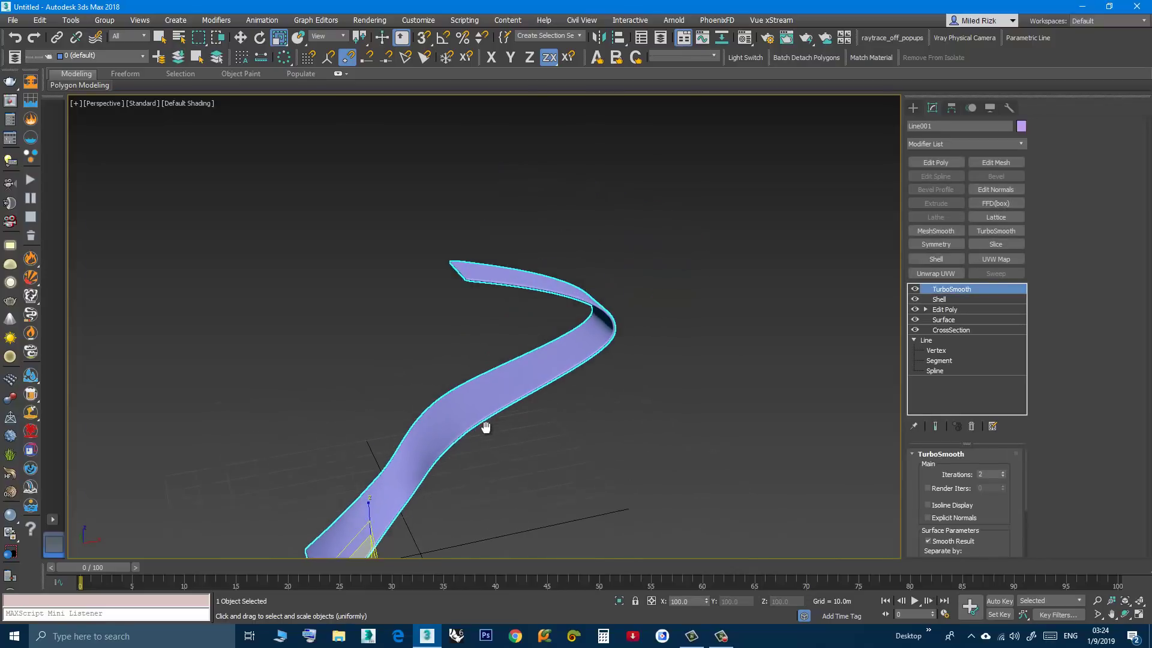
{"action": "scroll", "coordinate": [585, 360], "scroll_direction": "up", "scroll_amount": 5}
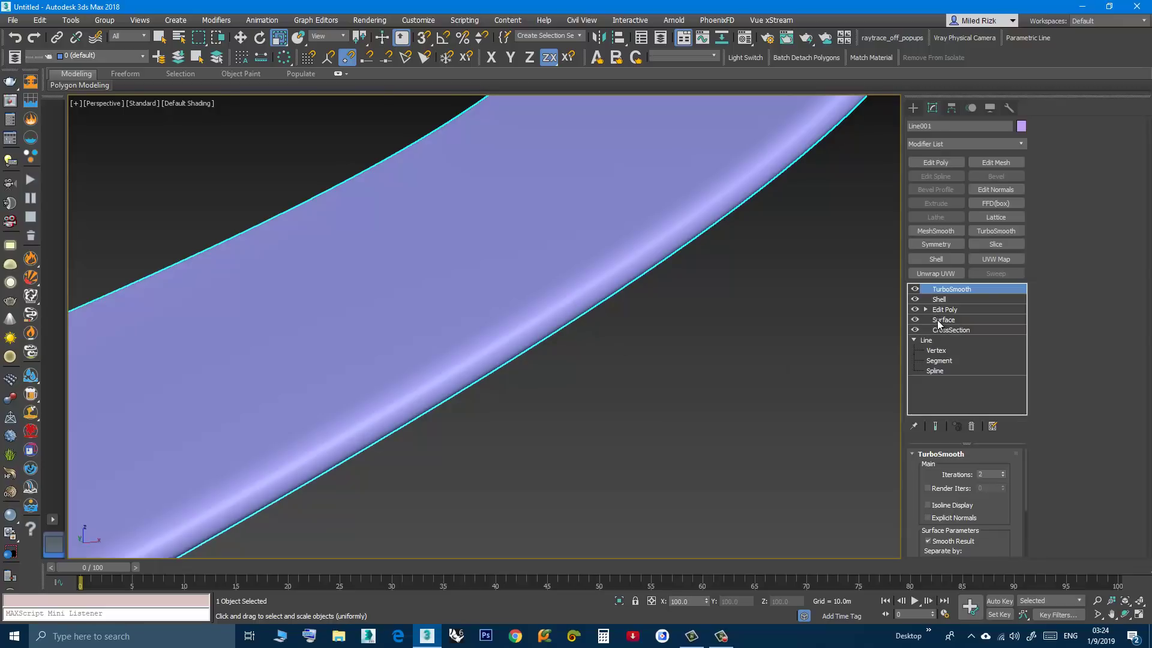
- Set the Shell modifier's segments to 3 with edged faces displayed, and compare the ribbon at the Shell and TurboSmooth levels
{"action": "left_click", "coordinate": [936, 299]}
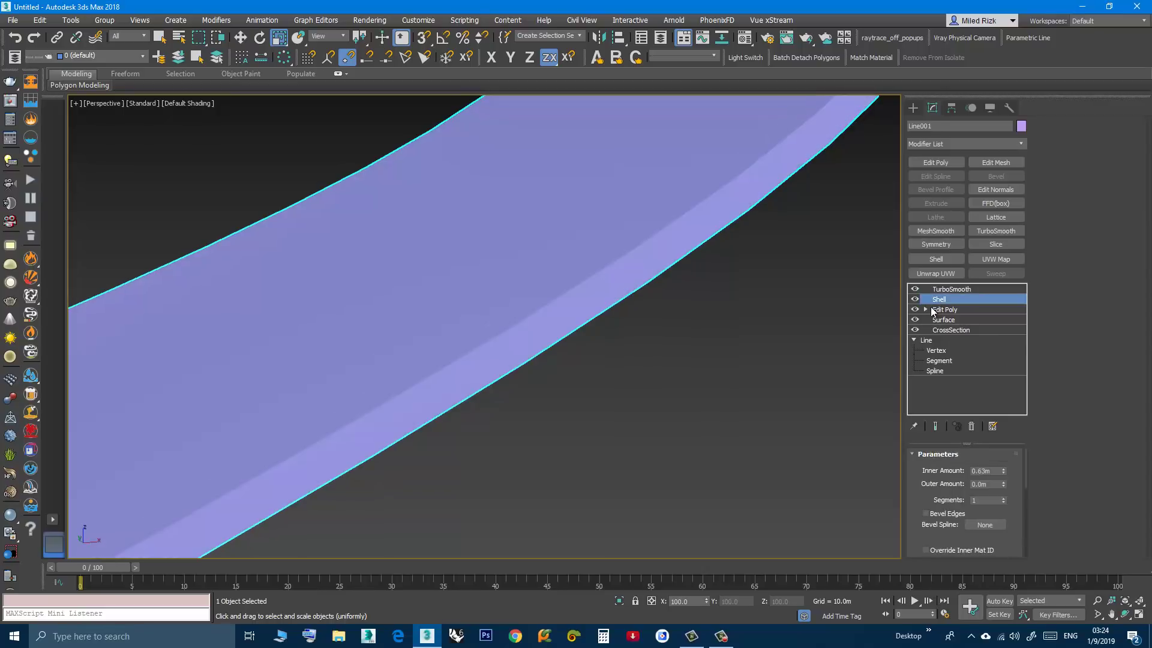
{"action": "middle_click_drag", "start_coordinate": [631, 336], "coordinate": [633, 343]}
{"action": "key", "text": "F4"}
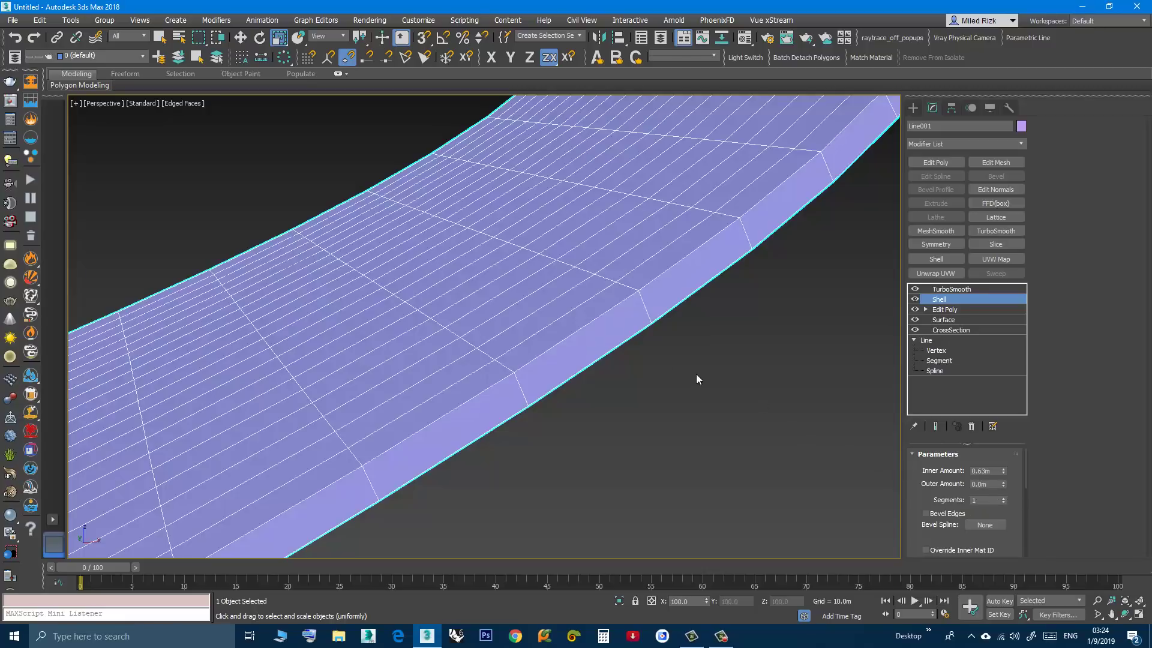
{"action": "left_click", "coordinate": [1005, 497]}
{"action": "left_click", "coordinate": [1006, 497]}
{"action": "left_click", "coordinate": [1005, 497]}
{"action": "left_click", "coordinate": [1005, 498]}
{"action": "left_click", "coordinate": [1003, 503]}
{"action": "left_click", "coordinate": [1003, 502]}
{"action": "scroll", "coordinate": [586, 391], "scroll_direction": "up", "scroll_amount": 2}
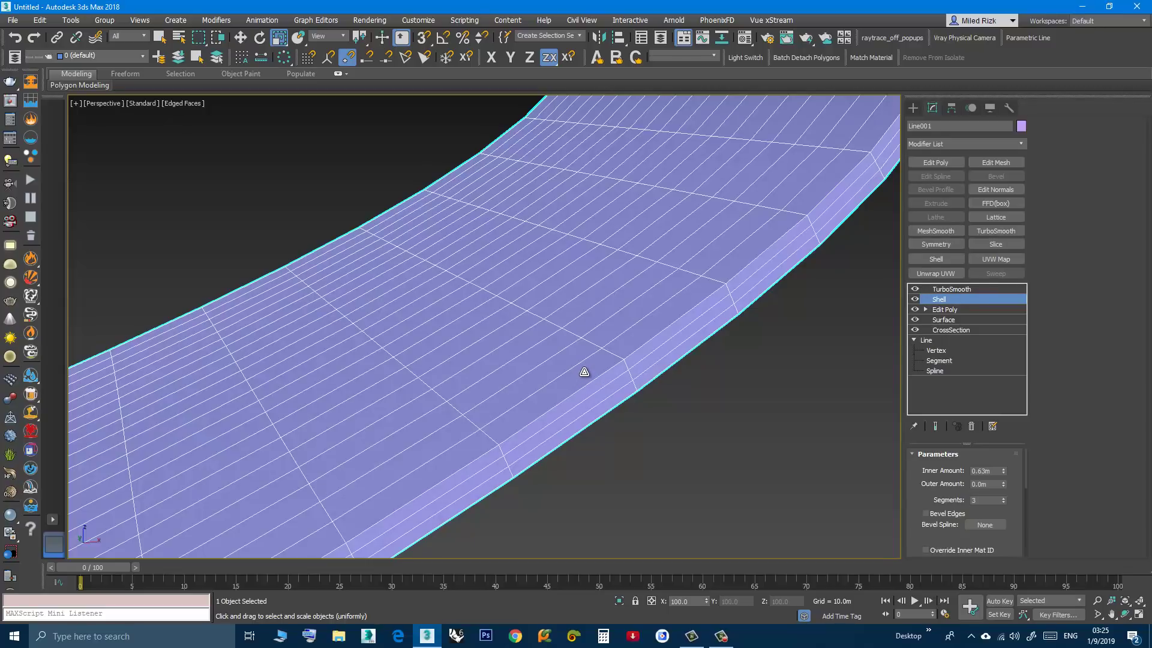
{"action": "left_click", "coordinate": [951, 289]}
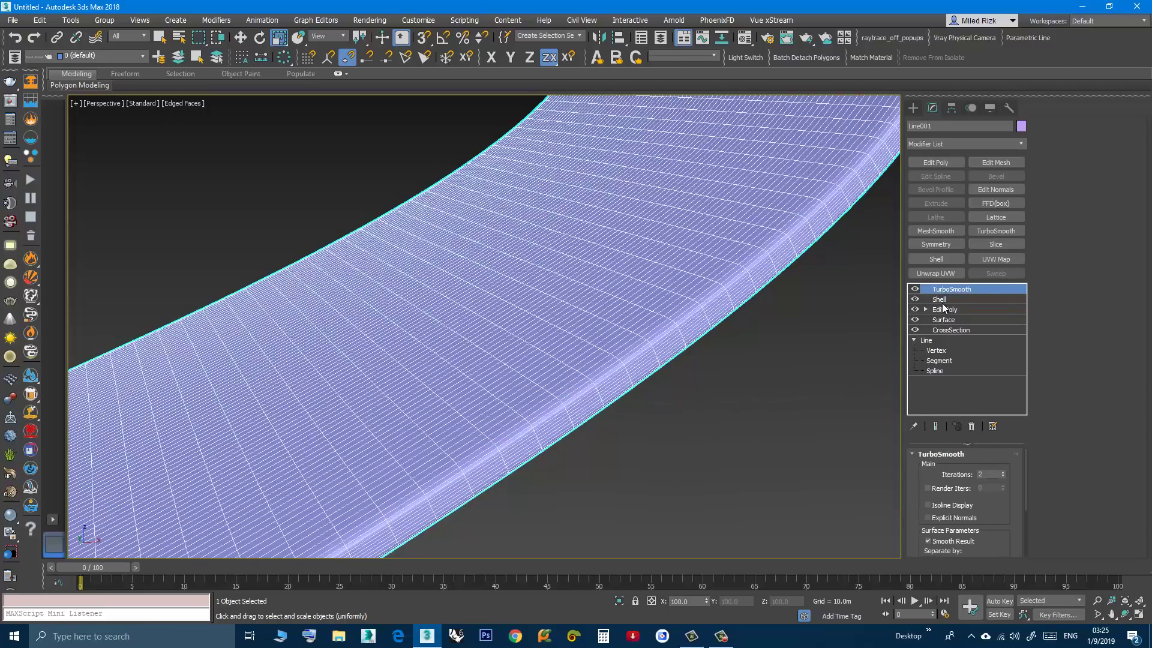
{"action": "left_click", "coordinate": [941, 299]}
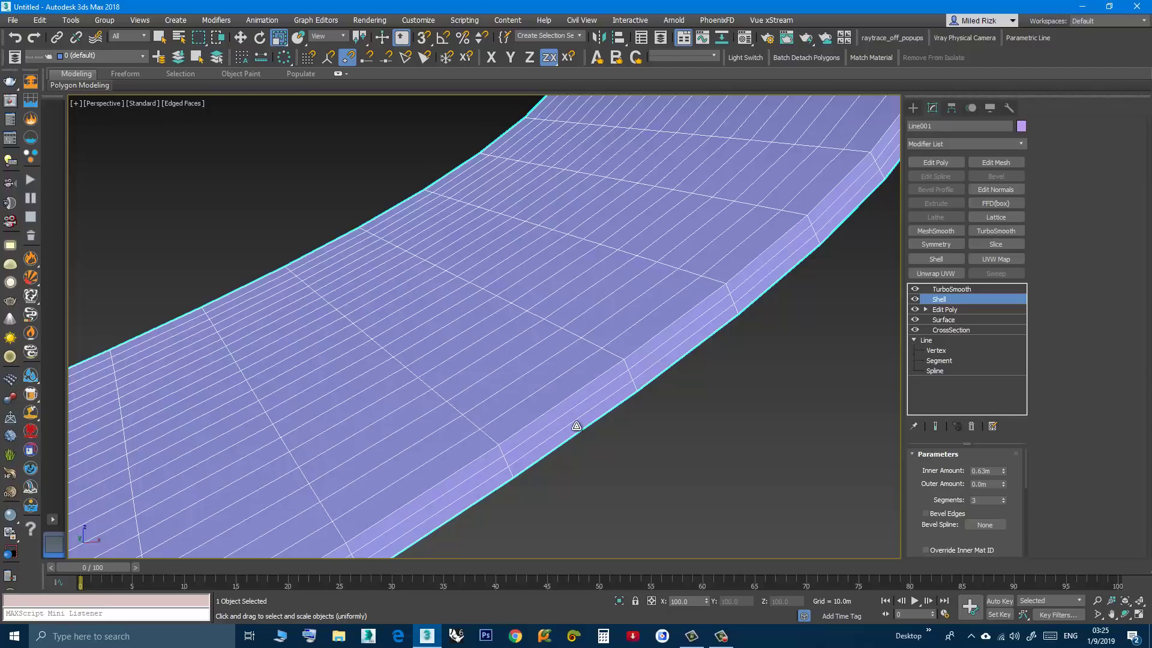
- Reduce the Shell modifier's inner amount to 0.25 m to make the ribbon thinner
{"action": "middle_click_drag", "start_coordinate": [576, 436], "coordinate": [405, 248]}
{"action": "scroll", "coordinate": [405, 248], "scroll_direction": "up", "scroll_amount": 5}
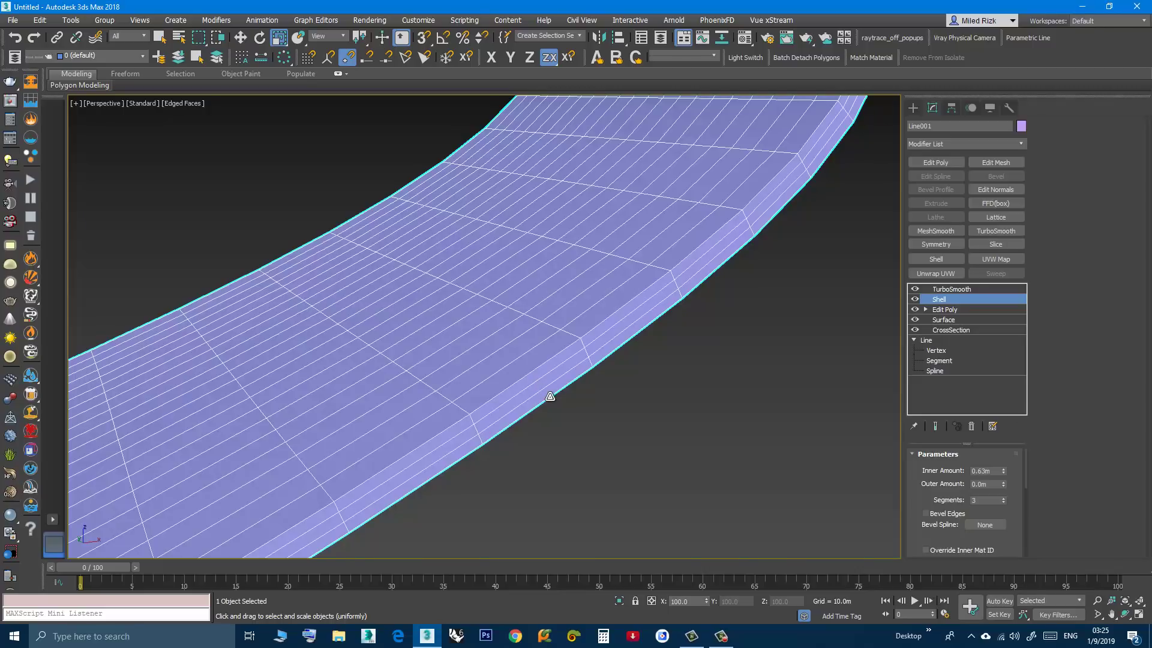
{"action": "left_click", "coordinate": [943, 289]}
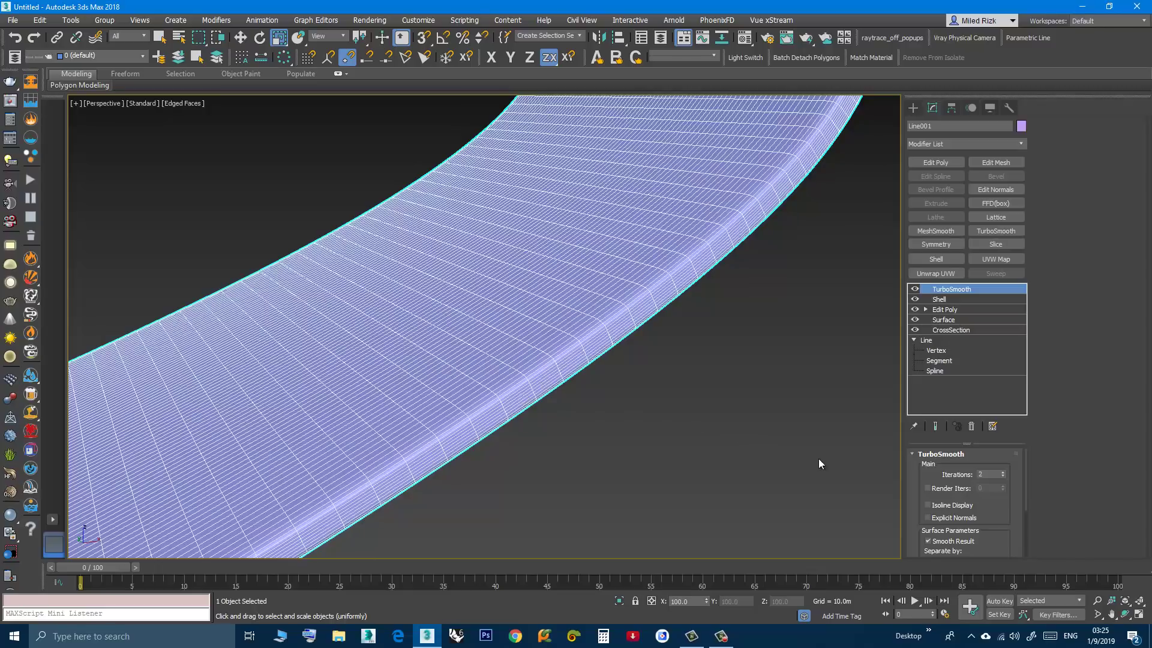
{"action": "left_click", "coordinate": [939, 299]}
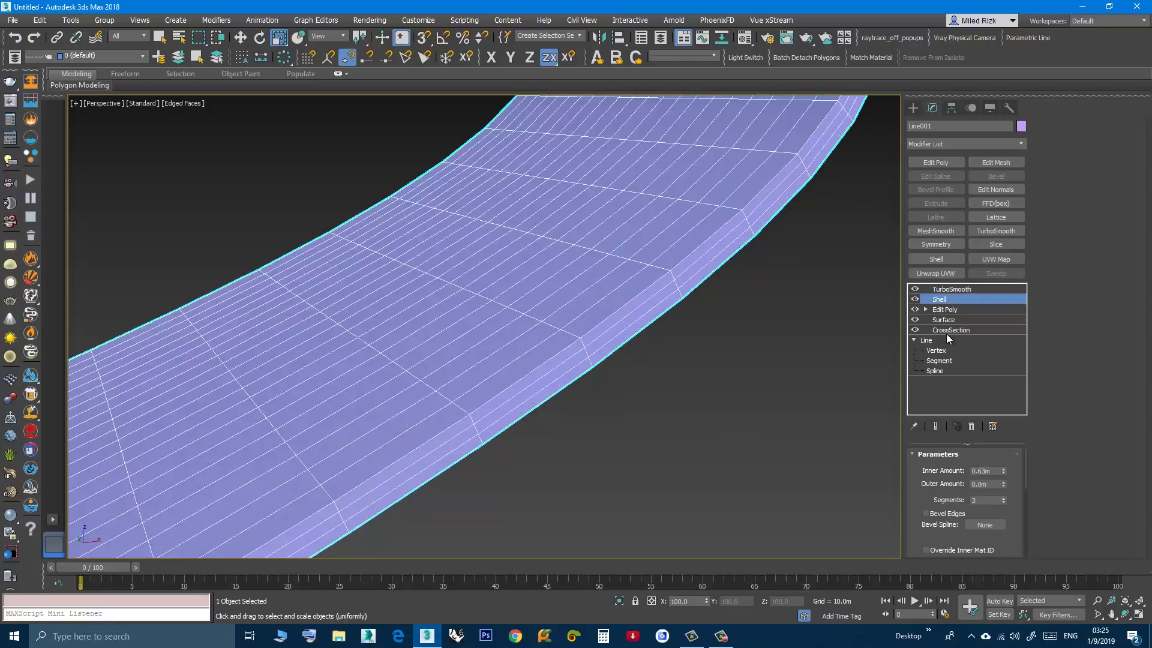
{"action": "left_click_drag", "start_coordinate": [1002, 470], "coordinate": [1000, 494]}
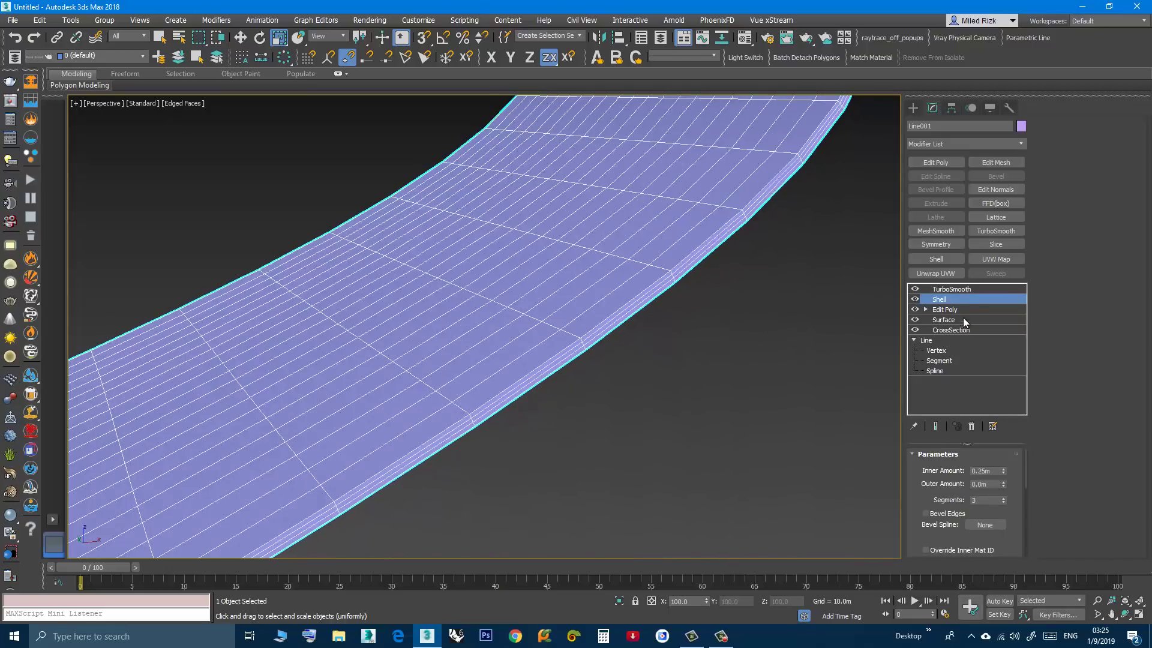
- Try to raise the TurboSmooth iterations to 10, continuing past the performance warning
{"action": "left_click", "coordinate": [950, 289]}
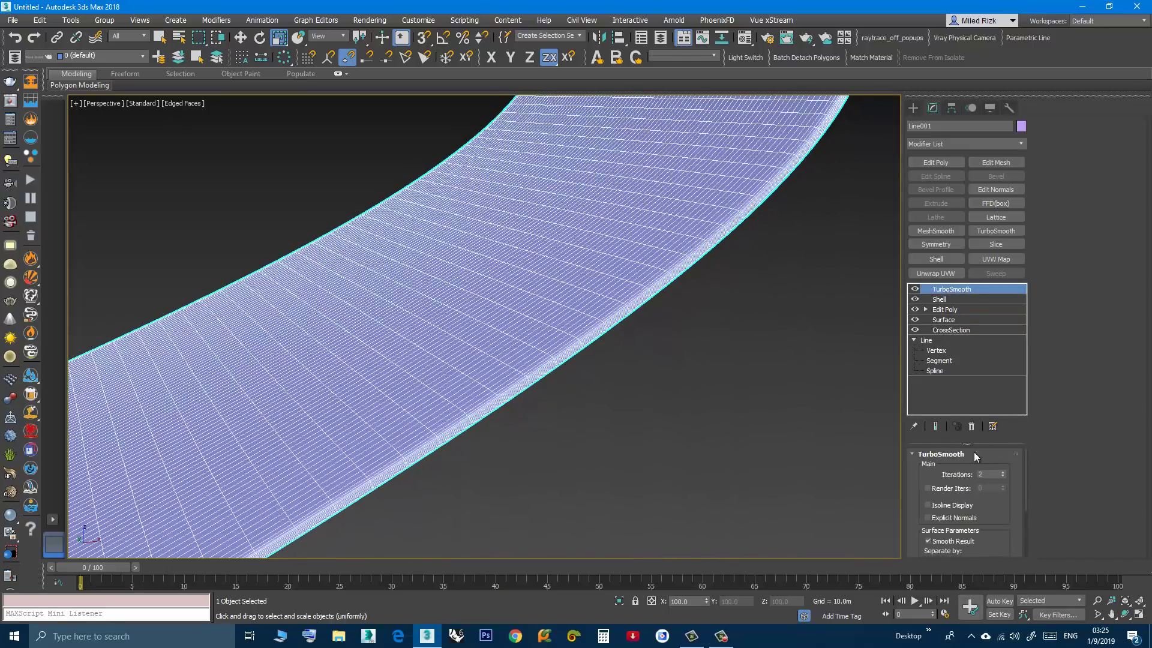
{"action": "left_click_drag", "start_coordinate": [1002, 477], "coordinate": [998, 473]}
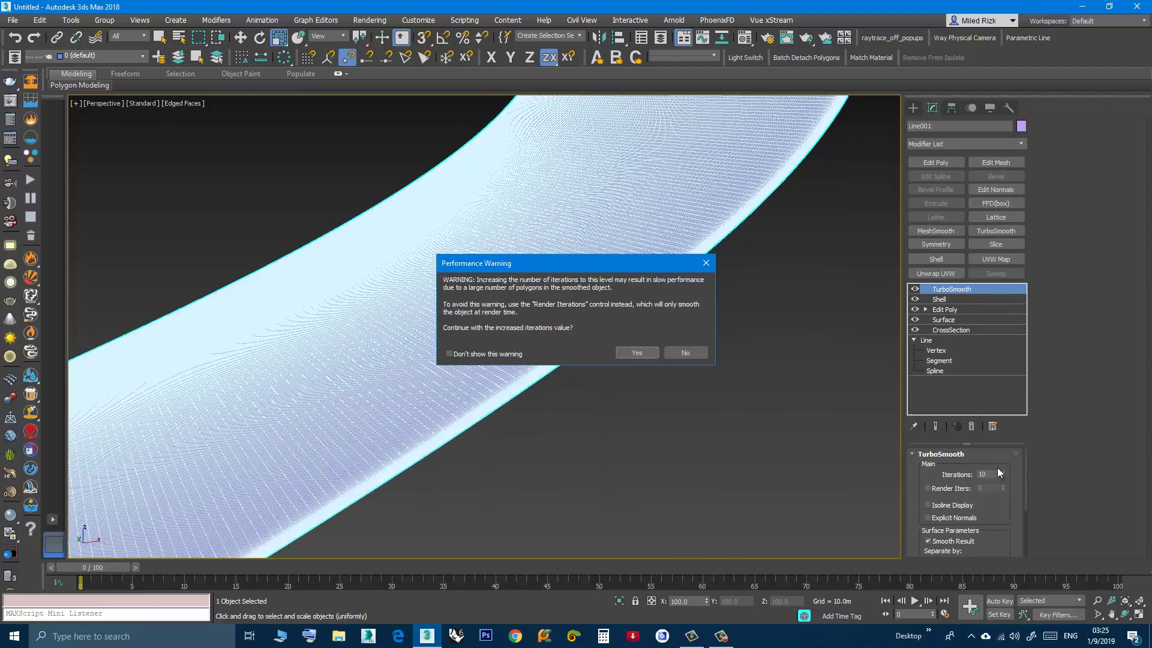
{"action": "left_click", "coordinate": [636, 352]}
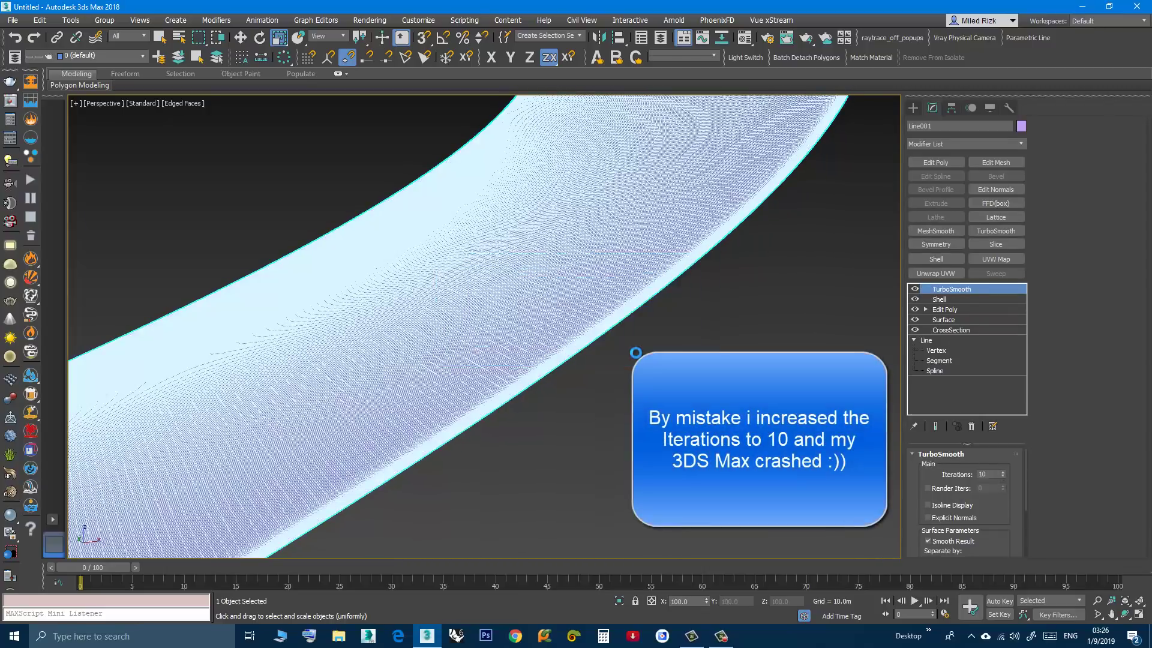
{"action": "left_click", "coordinate": [635, 355]}
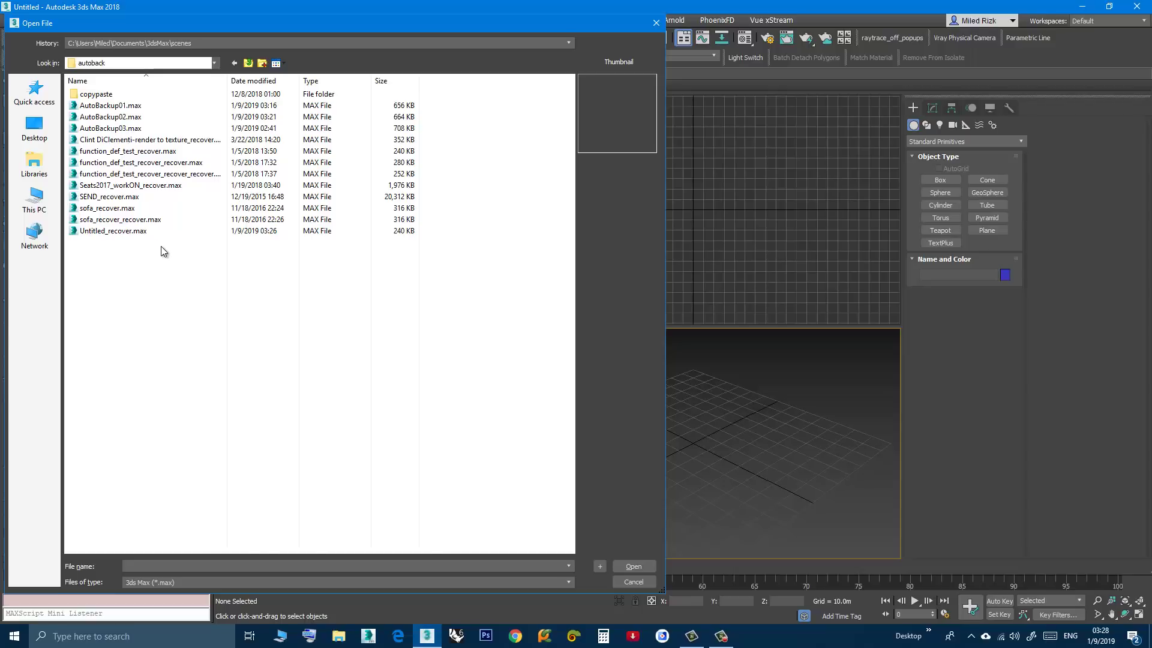
- Open Untitled_recover.max from the autoback folder and decline processing the mesh with the 10-iteration TurboSmooth
{"action": "left_click", "coordinate": [124, 232]}
{"action": "double_click", "coordinate": [125, 232]}
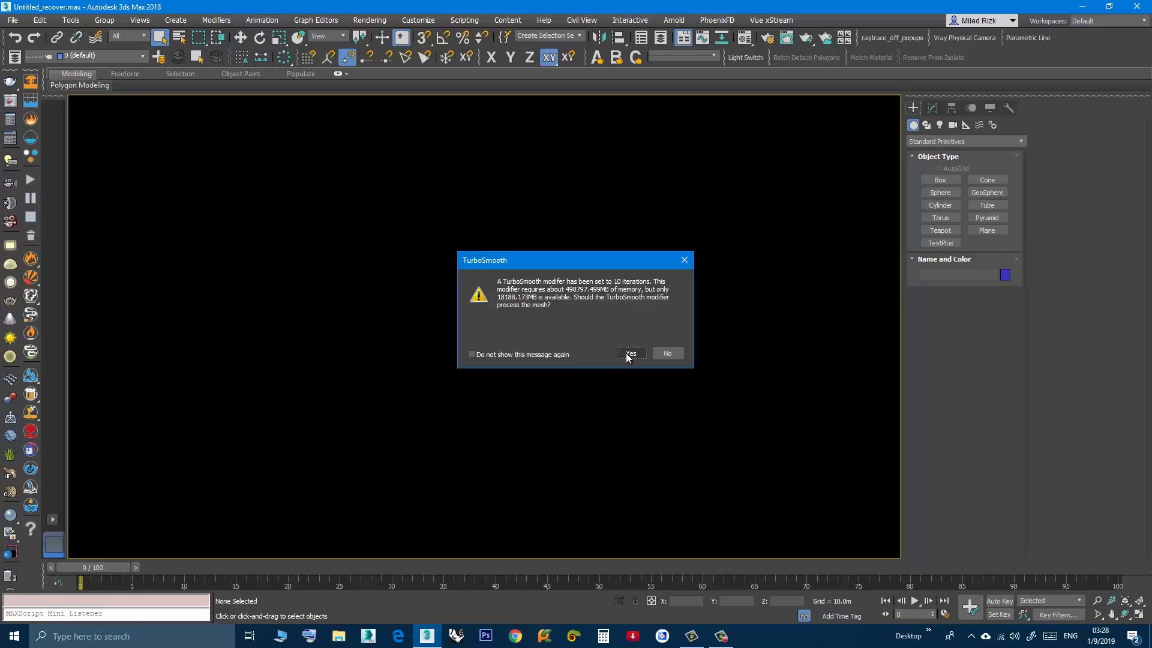
{"action": "left_click", "coordinate": [666, 354]}
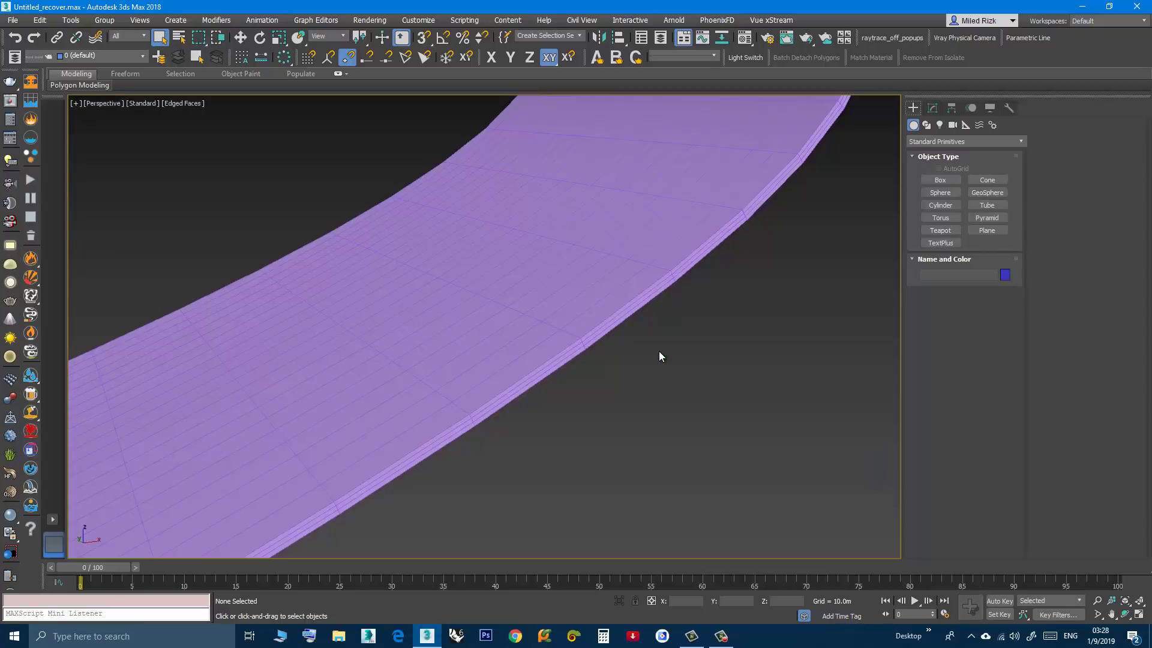
- Remove the 10-iteration TurboSmooth modifier from the recovered ribbon and apply a fresh TurboSmooth with 1 iteration
{"action": "left_click", "coordinate": [587, 340]}
{"action": "mouse_move", "coordinate": [556, 348]}
{"action": "middle_mouse_down", "text": "alt"}
{"action": "mouse_move", "coordinate": [548, 337]}
{"action": "mouse_move", "coordinate": [612, 380]}
{"action": "middle_mouse_up", "text": "alt"}
{"action": "scroll", "coordinate": [574, 337], "scroll_direction": "up", "scroll_amount": 2}
{"action": "middle_click_drag", "start_coordinate": [573, 336], "coordinate": [460, 288]}
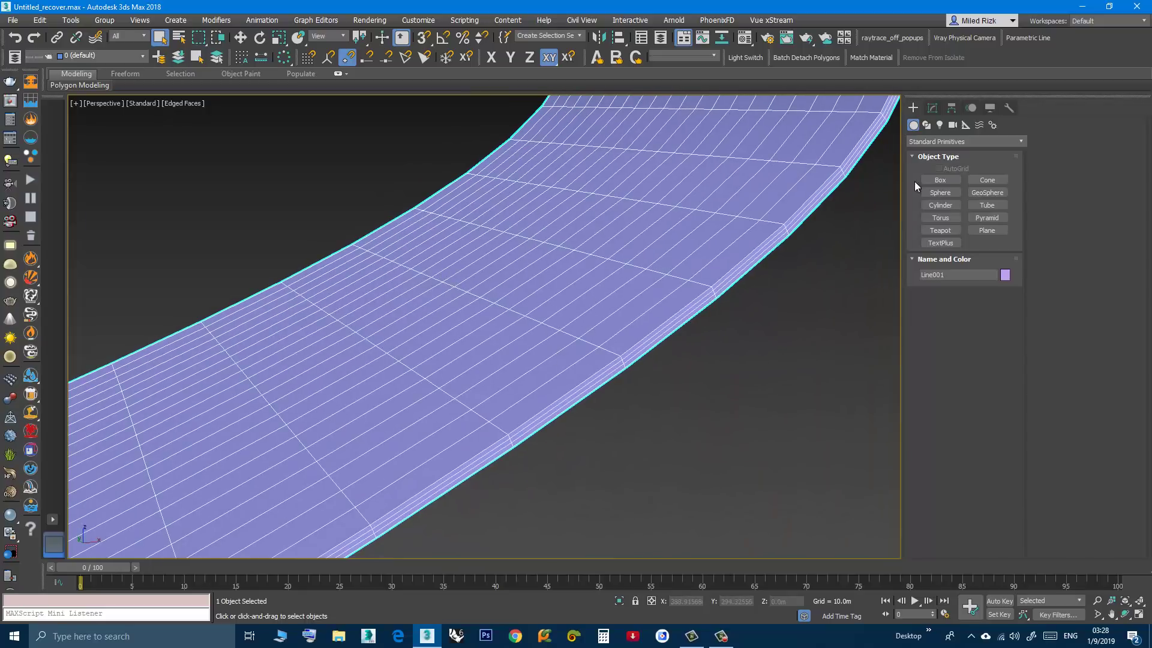
{"action": "left_click", "coordinate": [932, 108]}
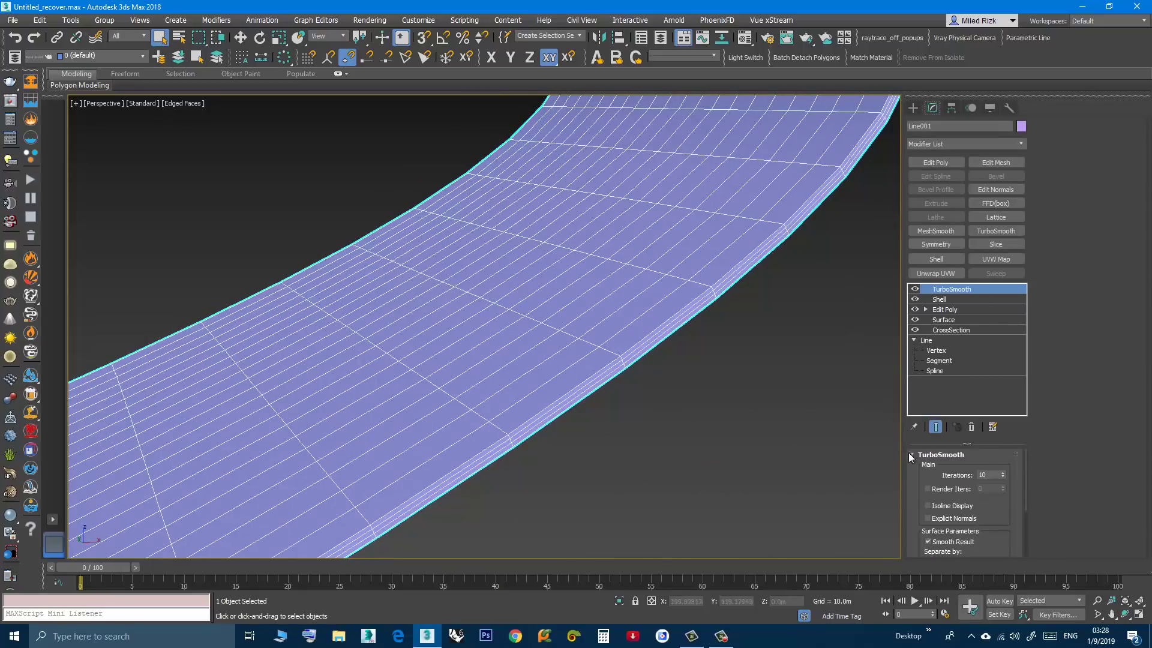
{"action": "double_click", "coordinate": [992, 474]}
{"action": "left_click", "coordinate": [971, 427]}
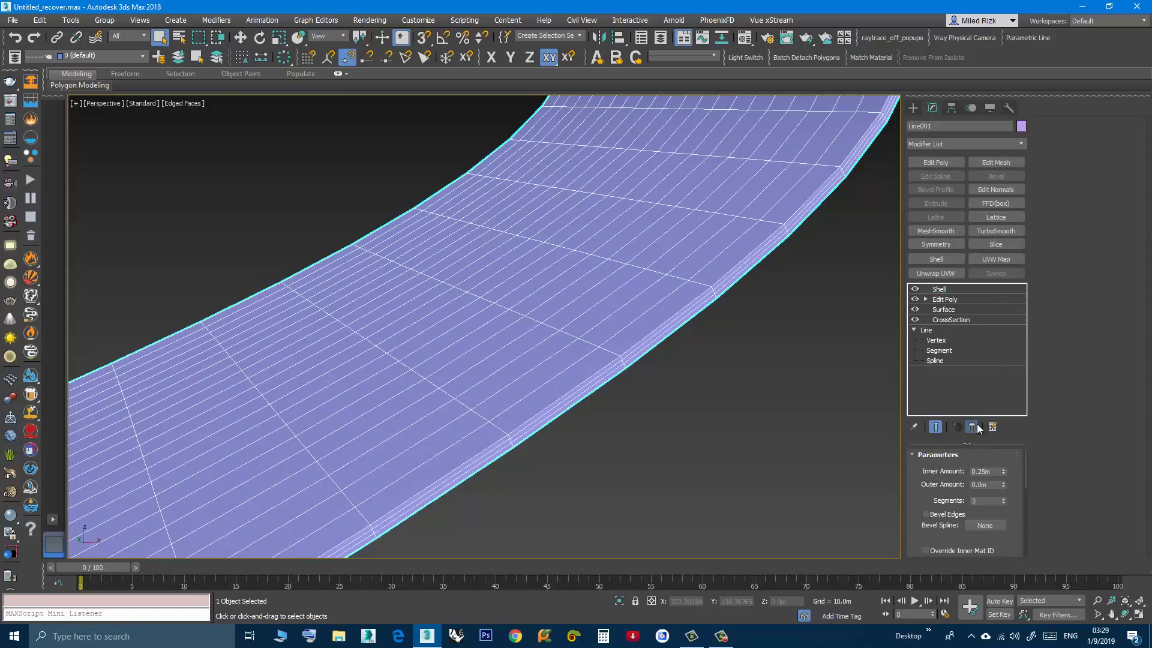
{"action": "left_click", "coordinate": [996, 230]}
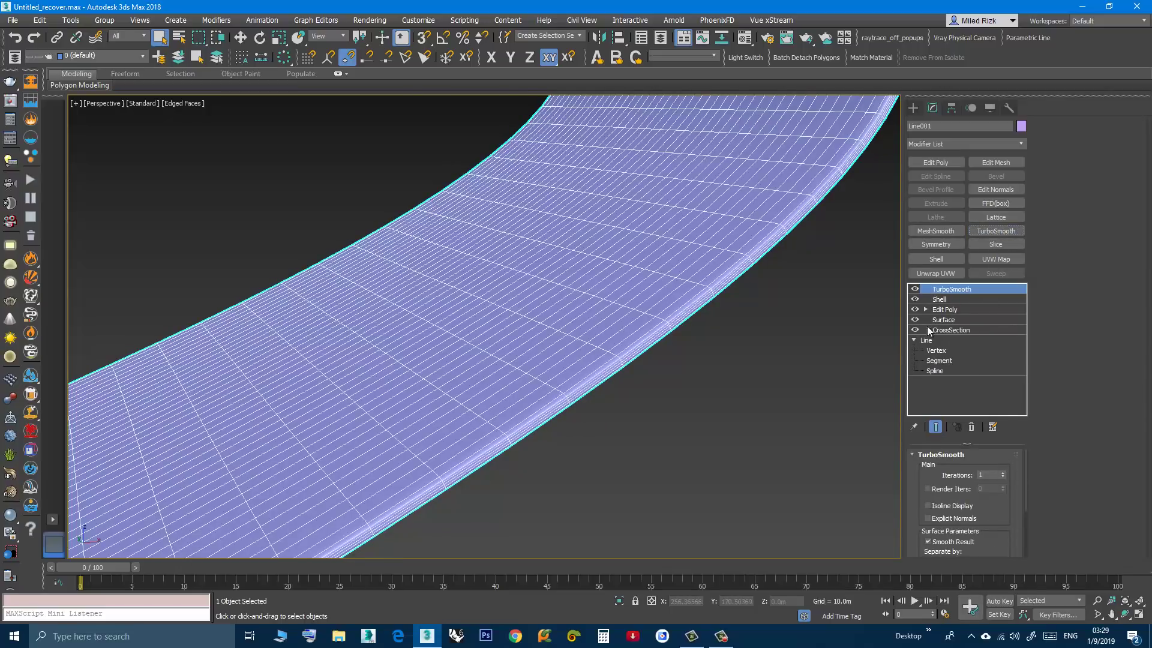
- Examine the ribbon's edge up close at the Shell level with TurboSmooth switched off and back on
{"action": "middle_click_drag", "start_coordinate": [708, 362], "coordinate": [578, 321]}
{"action": "scroll", "coordinate": [578, 323], "scroll_direction": "up", "scroll_amount": 3}
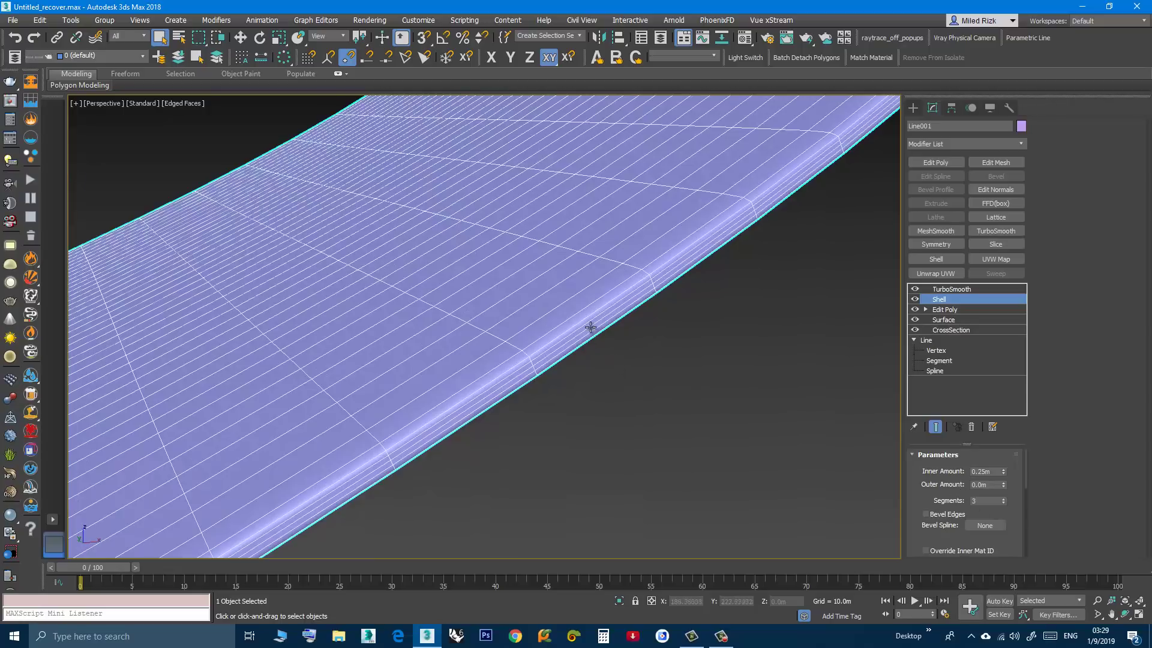
{"action": "scroll", "coordinate": [591, 326], "scroll_direction": "up", "scroll_amount": 2}
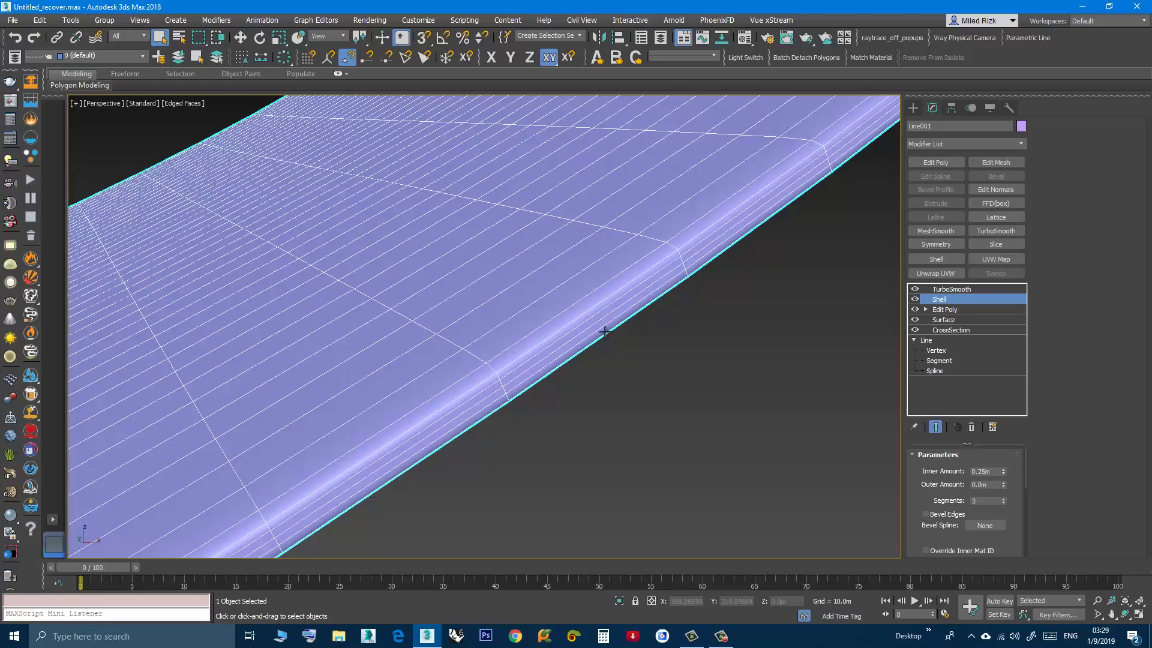
{"action": "left_click", "coordinate": [914, 289]}
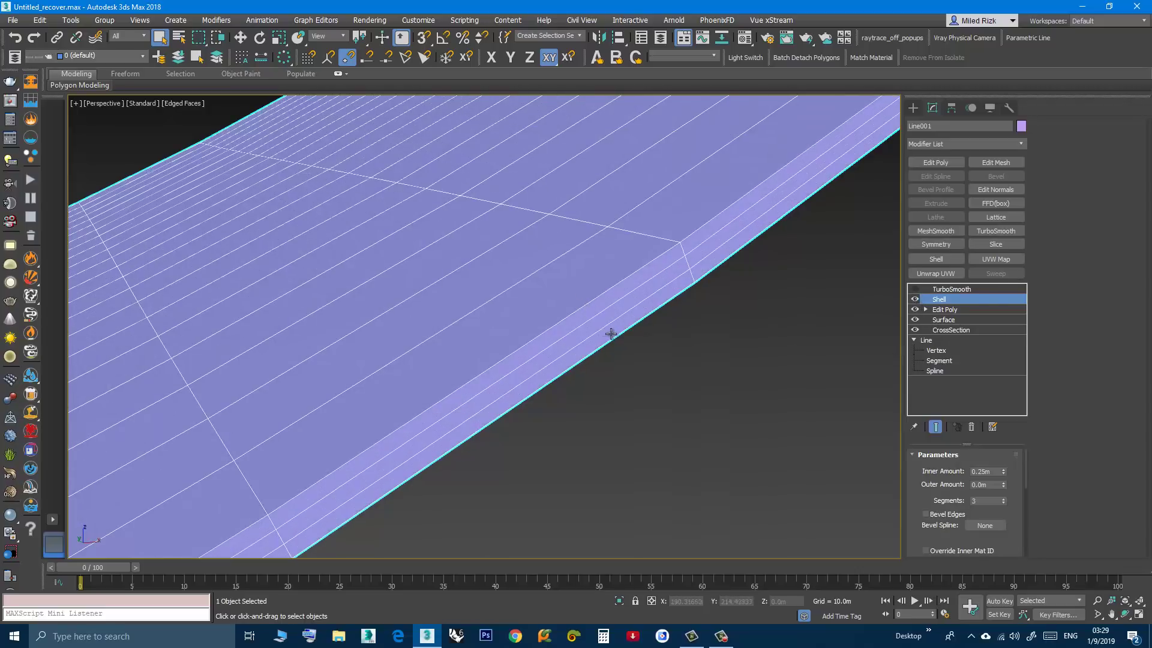
{"action": "scroll", "coordinate": [613, 351], "scroll_direction": "down", "scroll_amount": 5}
{"action": "middle_click_drag", "start_coordinate": [610, 342], "coordinate": [527, 371]}
{"action": "scroll", "coordinate": [516, 369], "scroll_direction": "up", "scroll_amount": 3}
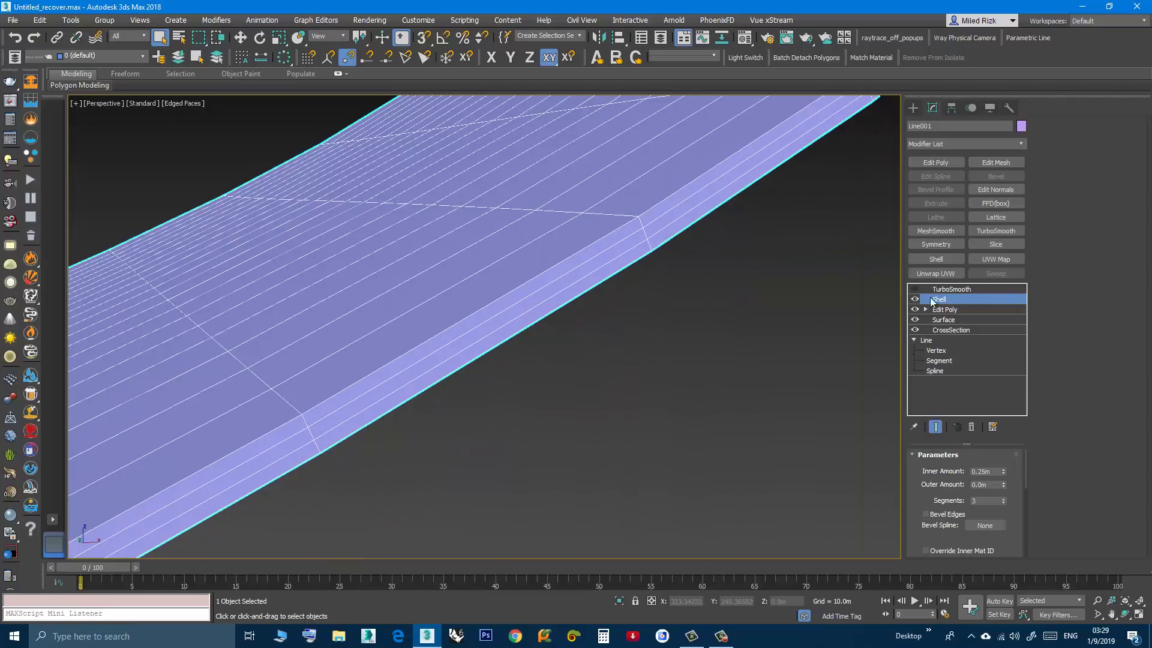
{"action": "left_click", "coordinate": [913, 288]}
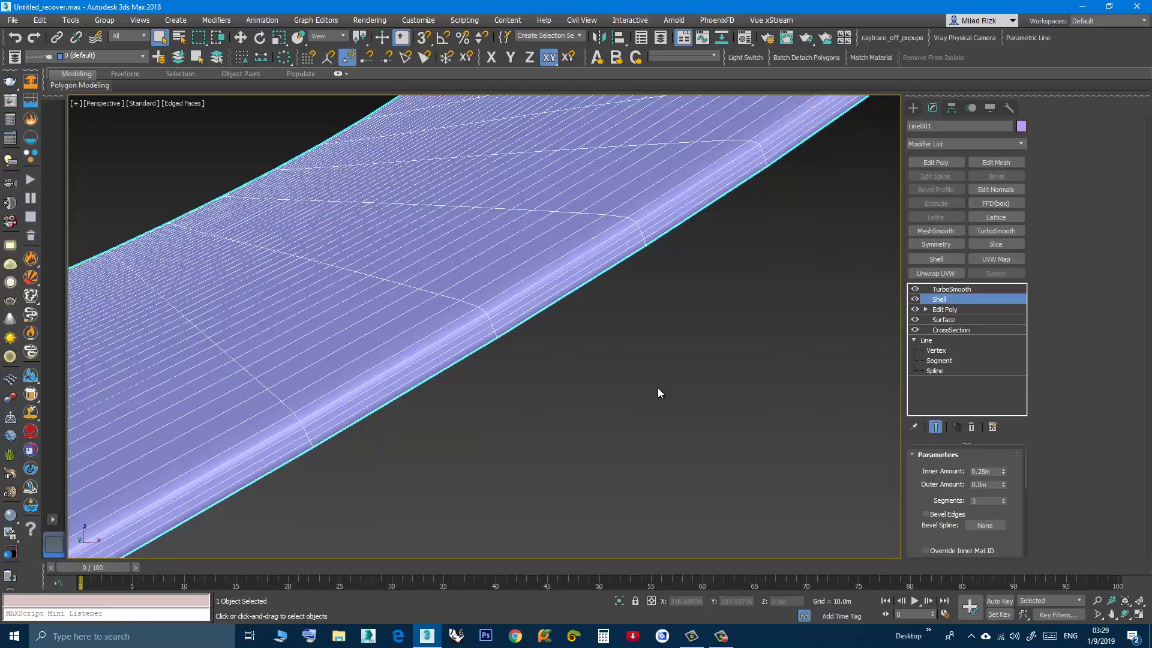
- Move the ribbon's middle cross segment upward in the base line's segment level
{"action": "scroll", "coordinate": [658, 391], "scroll_direction": "down", "scroll_amount": 5}
{"action": "scroll", "coordinate": [630, 394], "scroll_direction": "down", "scroll_amount": 2}
{"action": "scroll", "coordinate": [626, 384], "scroll_direction": "down", "scroll_amount": 2}
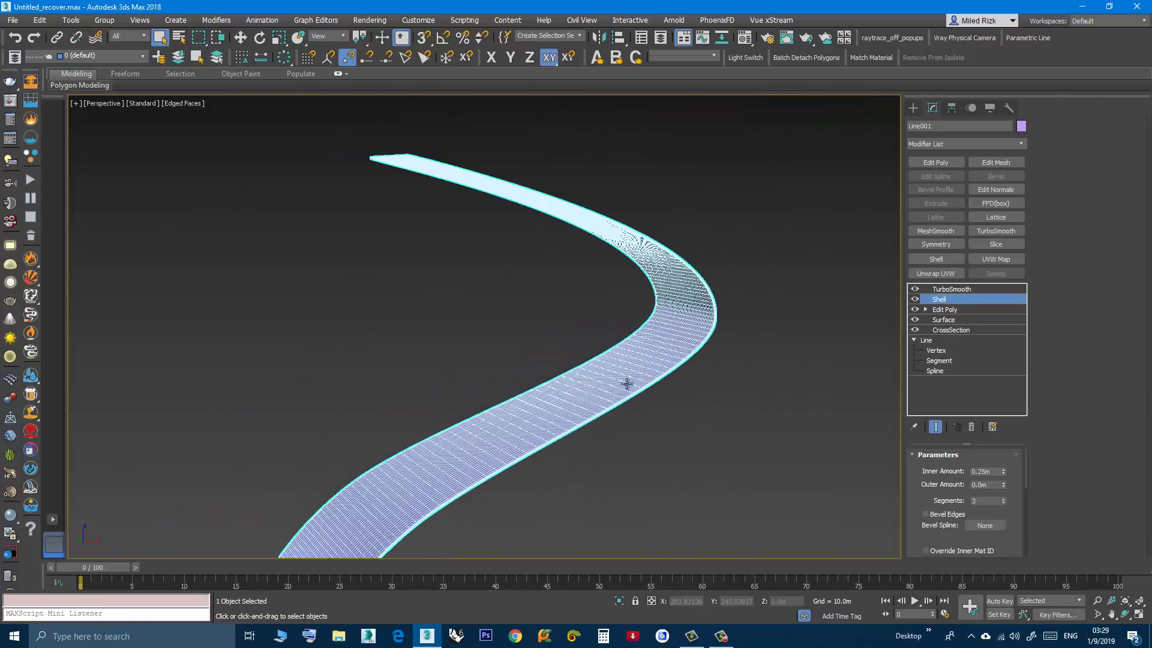
{"action": "middle_click_drag", "start_coordinate": [573, 418], "coordinate": [628, 377], "text": "alt"}
{"action": "left_click", "coordinate": [951, 360]}
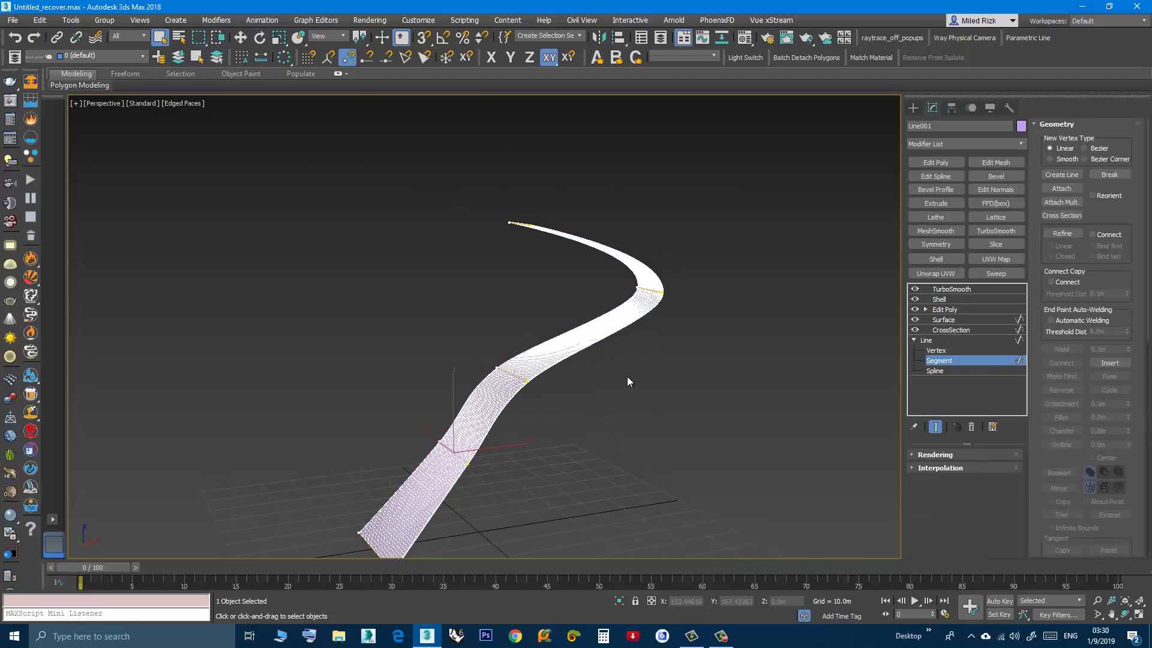
{"action": "left_click", "coordinate": [526, 379]}
{"action": "key", "text": "w"}
{"action": "left_click_drag", "start_coordinate": [531, 350], "coordinate": [523, 320]}
{"action": "middle_click_drag", "start_coordinate": [535, 373], "coordinate": [515, 418], "text": "alt"}
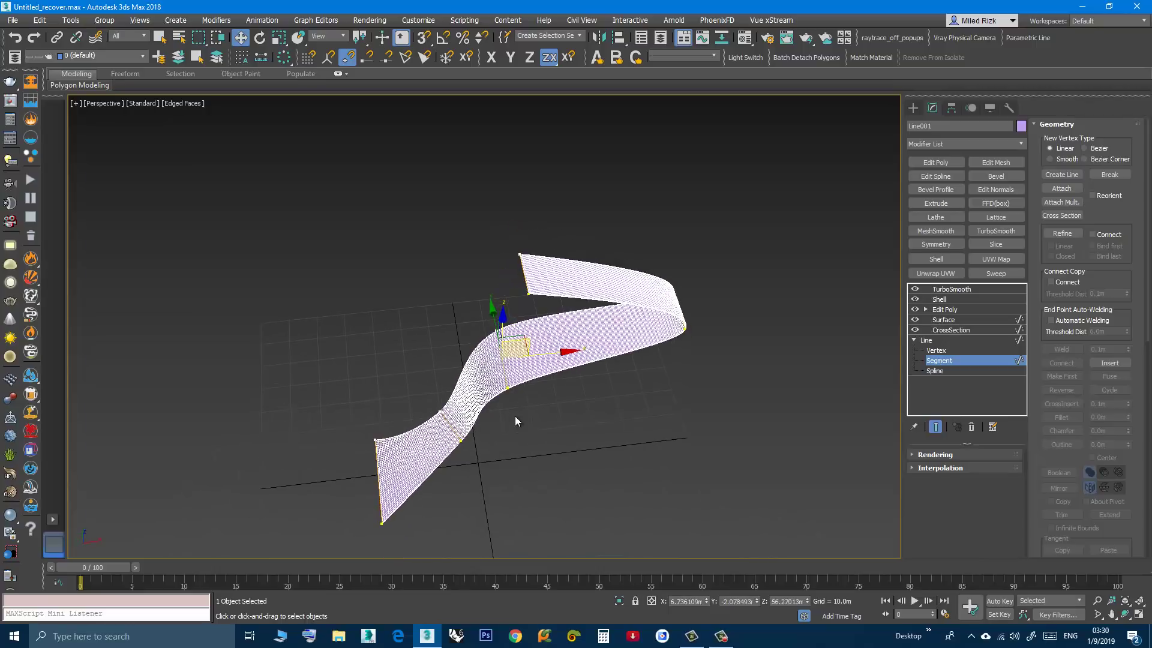
- Rotate the ribbon's top cross segment about X to twist the upper end
{"action": "left_click", "coordinate": [526, 281]}
{"action": "key", "text": "e"}
{"action": "left_click_drag", "start_coordinate": [526, 266], "coordinate": [542, 247]}
{"action": "middle_click_drag", "start_coordinate": [542, 247], "coordinate": [720, 313], "text": "alt"}
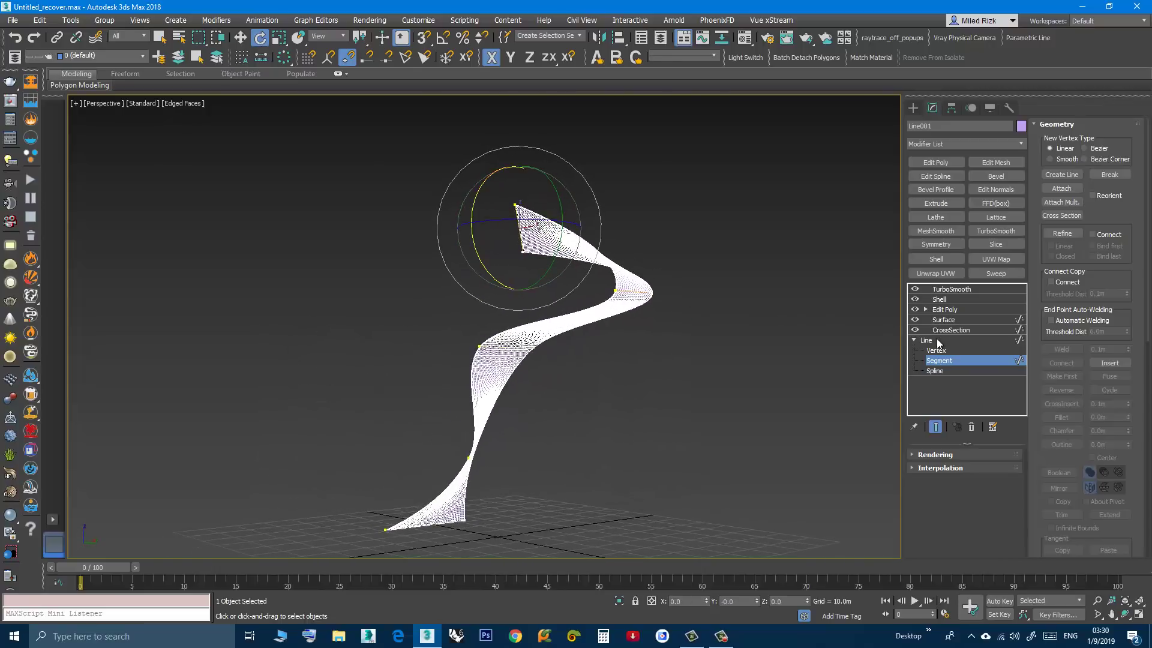
- Leave segment editing, return to the TurboSmooth level and display the deselected ribbon without edged faces
{"action": "left_click", "coordinate": [927, 341]}
{"action": "left_click", "coordinate": [942, 289]}
{"action": "left_click", "coordinate": [696, 378]}
{"action": "middle_click_drag", "start_coordinate": [697, 378], "coordinate": [713, 419], "text": "alt"}
{"action": "key", "text": "F4"}
{"action": "mouse_move", "coordinate": [628, 422]}
{"action": "middle_mouse_down", "text": "alt"}
{"action": "mouse_move", "coordinate": [679, 404]}
{"action": "mouse_move", "coordinate": [723, 416]}
{"action": "mouse_move", "coordinate": [658, 429]}
{"action": "mouse_move", "coordinate": [637, 404]}
{"action": "mouse_move", "coordinate": [622, 411]}
{"action": "middle_mouse_up", "text": "alt"}
- Clone the ribbon beside the original along X as one independent copy
{"action": "left_click", "coordinate": [472, 434]}
{"action": "key", "text": "w"}
{"action": "left_click_drag", "start_coordinate": [497, 491], "coordinate": [578, 461], "text": "shift"}
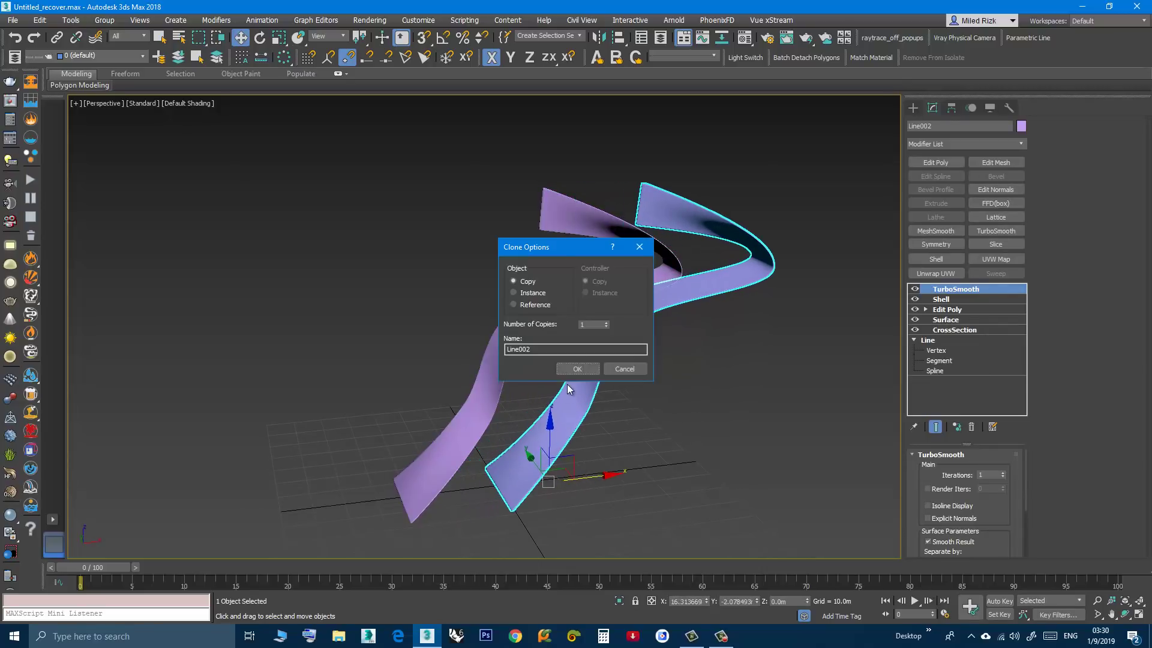
{"action": "left_click", "coordinate": [577, 368]}
- Open the copied ribbon's base line segments for editing with the end result of the modifier stack shown
{"action": "left_click", "coordinate": [913, 340]}
{"action": "left_click", "coordinate": [937, 360]}
{"action": "middle_click_drag", "start_coordinate": [696, 387], "coordinate": [620, 368]}
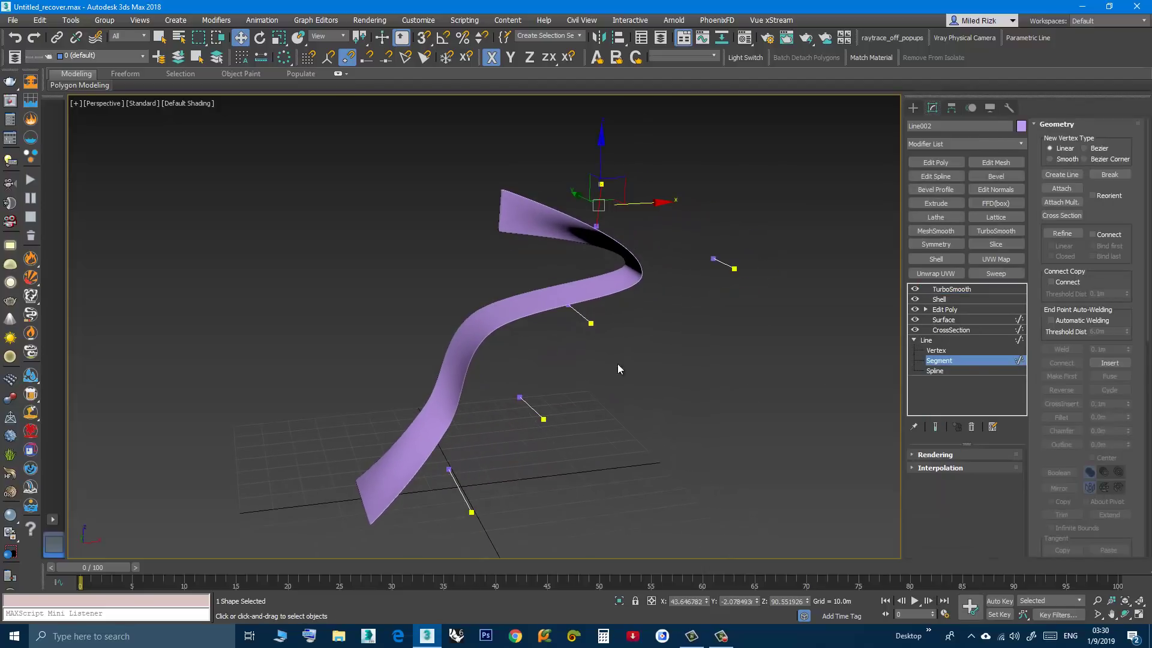
{"action": "left_click", "coordinate": [936, 426]}
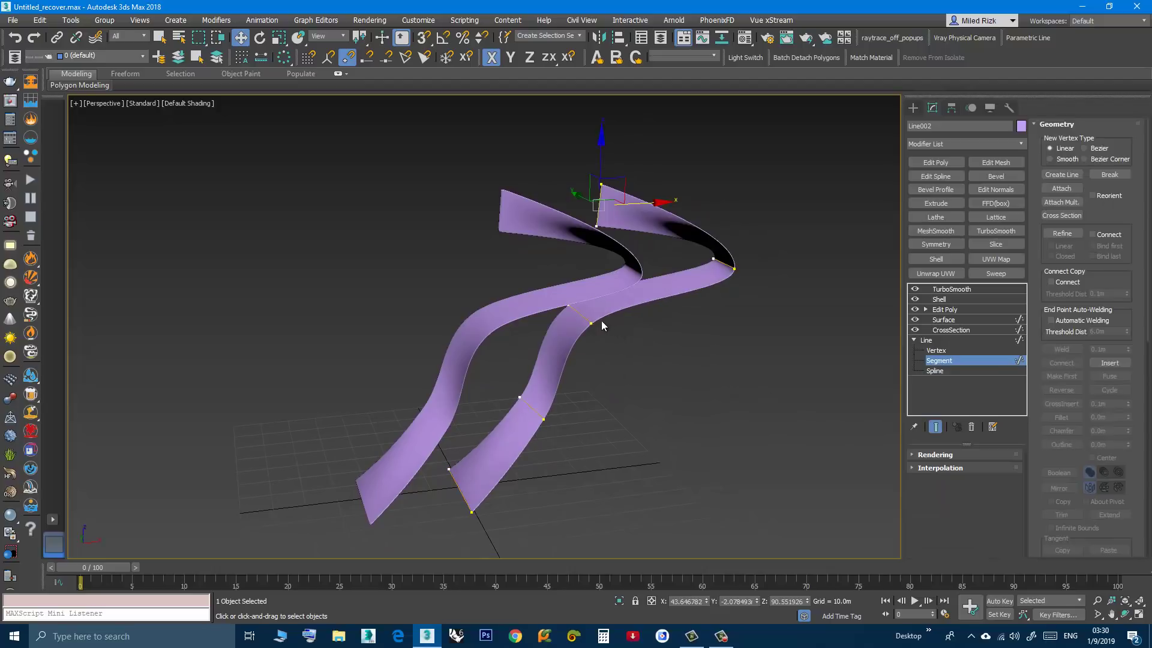
- Move the copied ribbon's middle cross segment outward and down in the ZX plane to change the curve
{"action": "left_click", "coordinate": [581, 314]}
{"action": "left_click_drag", "start_coordinate": [587, 264], "coordinate": [666, 354]}
{"action": "middle_click_drag", "start_coordinate": [666, 360], "coordinate": [514, 332]}
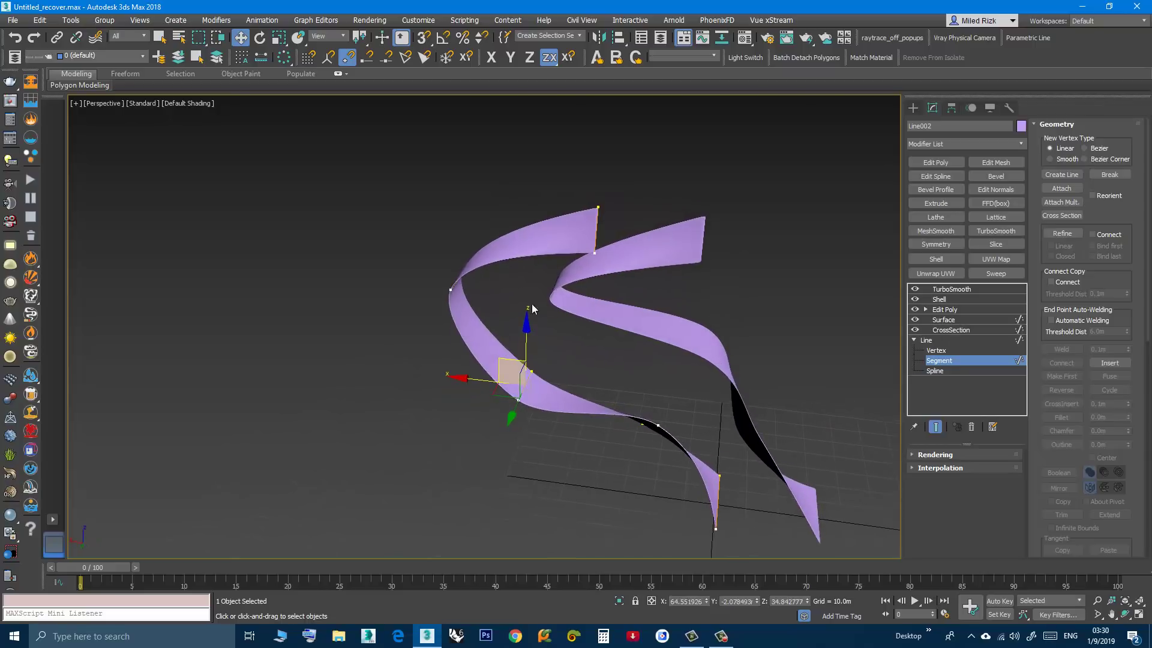
- Move the copied ribbon's top cross segment along Y and up along Z, and rotate it about Z
{"action": "left_click", "coordinate": [597, 234]}
{"action": "middle_click_drag", "start_coordinate": [594, 252], "coordinate": [565, 300], "text": "alt"}
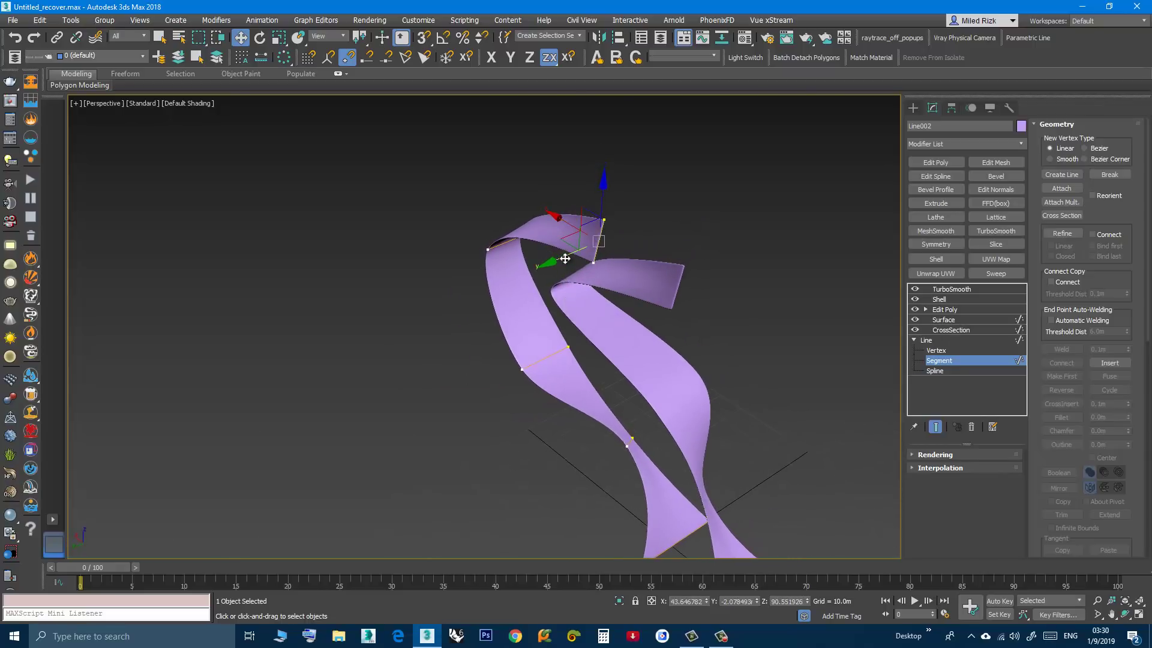
{"action": "left_click_drag", "start_coordinate": [553, 259], "coordinate": [452, 304]}
{"action": "middle_click_drag", "start_coordinate": [452, 303], "coordinate": [600, 329], "text": "alt"}
{"action": "left_click_drag", "start_coordinate": [610, 219], "coordinate": [620, 118]}
{"action": "middle_click_drag", "start_coordinate": [620, 118], "coordinate": [326, 242], "text": "alt"}
{"action": "key", "text": "e"}
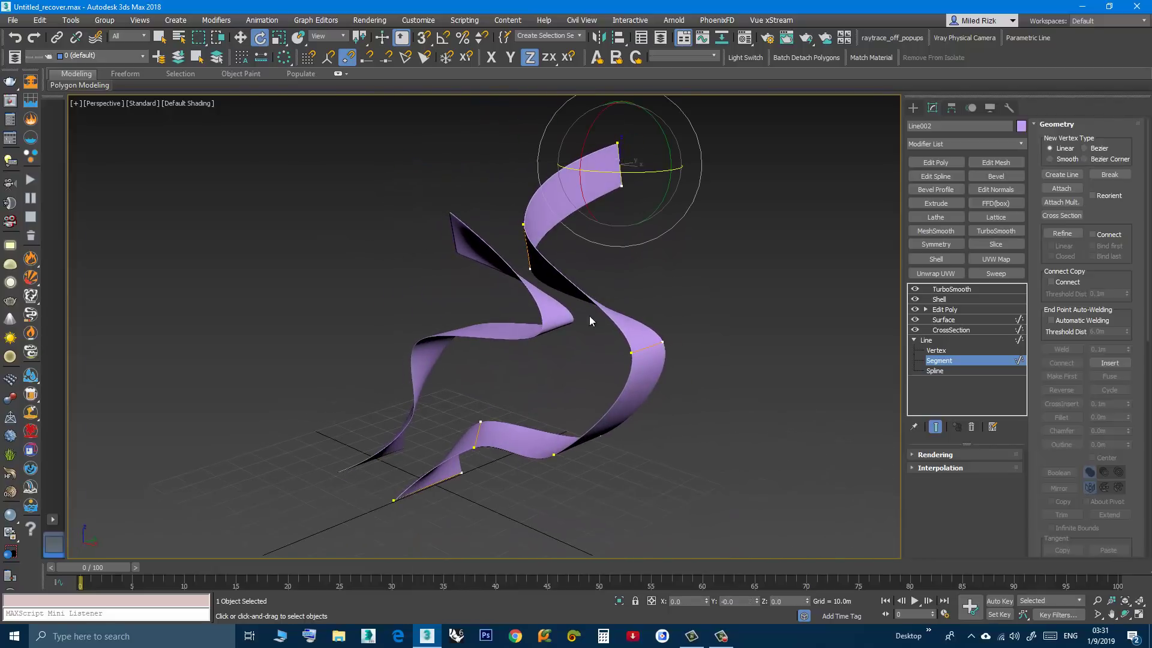
{"action": "left_click_drag", "start_coordinate": [633, 161], "coordinate": [613, 257]}
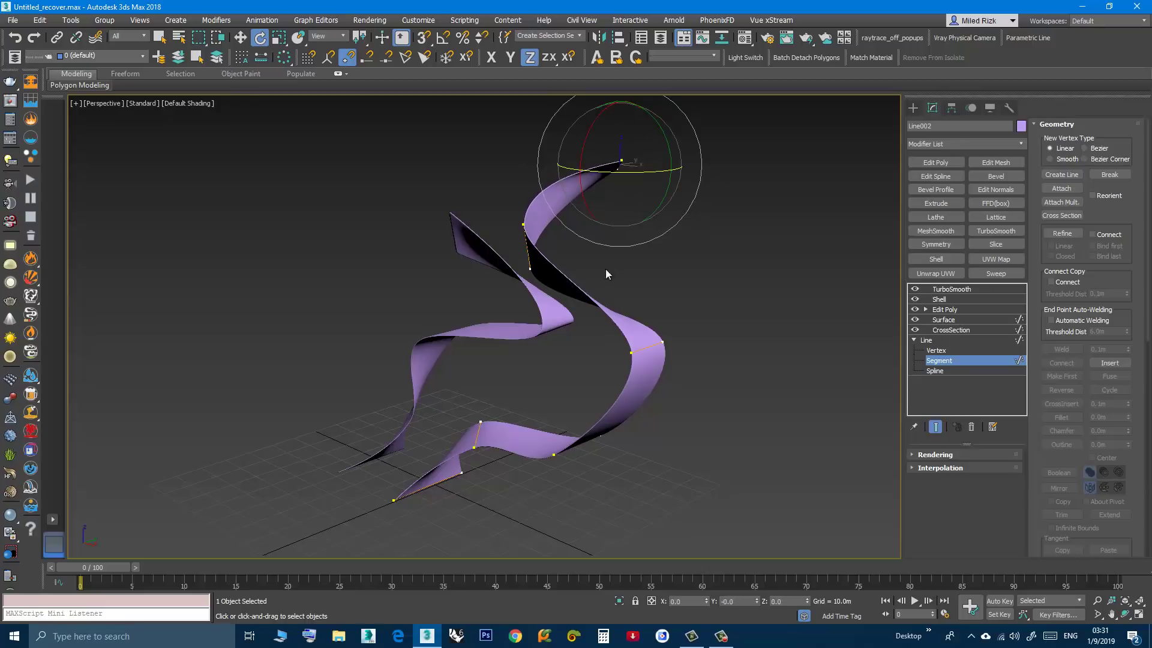
- Move the cross segment at the copied ribbon's upper outer bend along X to about 81.27
{"action": "left_click", "coordinate": [633, 354]}
{"action": "key", "text": "w"}
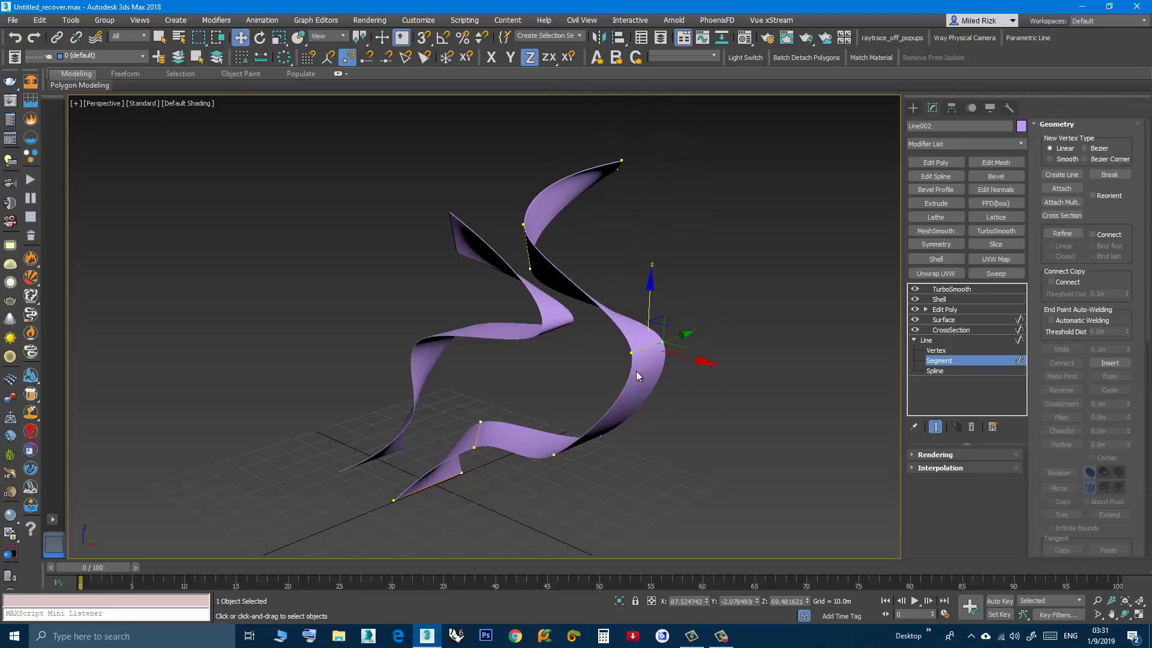
{"action": "key", "text": "F5"}
{"action": "mouse_move", "coordinate": [689, 359]}
{"action": "left_mouse_down"}
{"action": "mouse_move", "coordinate": [653, 353]}
{"action": "mouse_move", "coordinate": [680, 372]}
{"action": "left_mouse_up"}
{"action": "middle_click_drag", "start_coordinate": [679, 372], "coordinate": [459, 360], "text": "alt"}
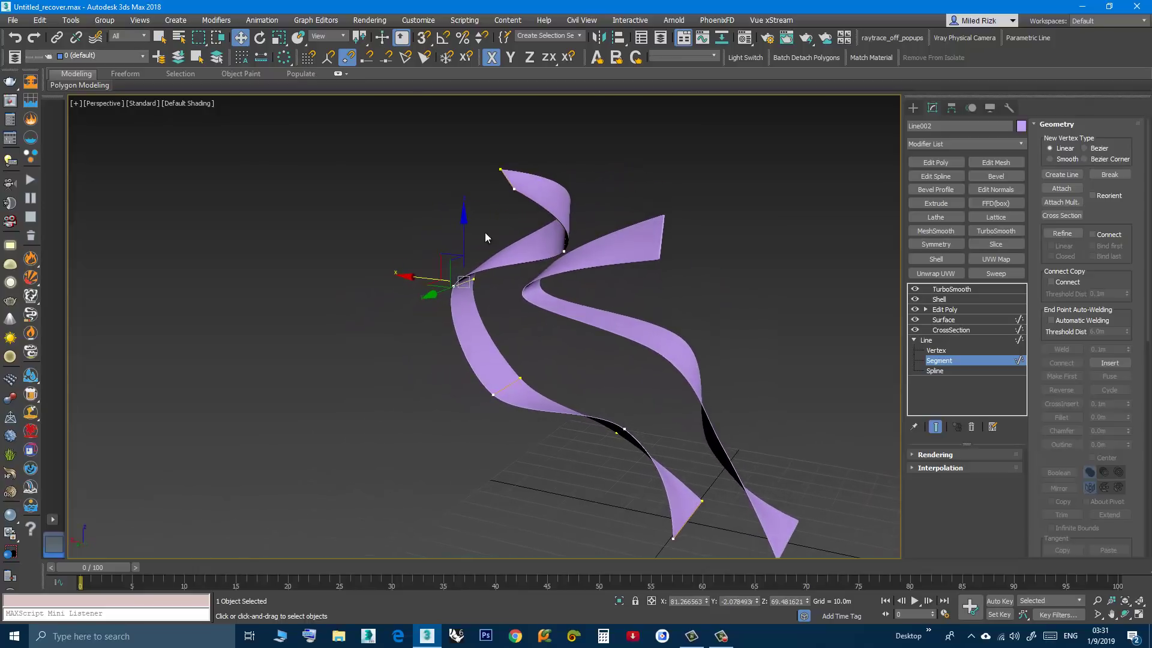
- Reposition the copied ribbon's top cross segment in the XY plane to reshape the upper curl
{"action": "left_click", "coordinate": [511, 182]}
{"action": "middle_click_drag", "start_coordinate": [540, 249], "coordinate": [516, 292], "text": "alt"}
{"action": "left_click_drag", "start_coordinate": [465, 247], "coordinate": [516, 180]}
{"action": "middle_click_drag", "start_coordinate": [516, 180], "coordinate": [588, 354], "text": "alt"}
- Leave segment editing, return the copied ribbon to its TurboSmooth level and deselect it
{"action": "left_click", "coordinate": [930, 340]}
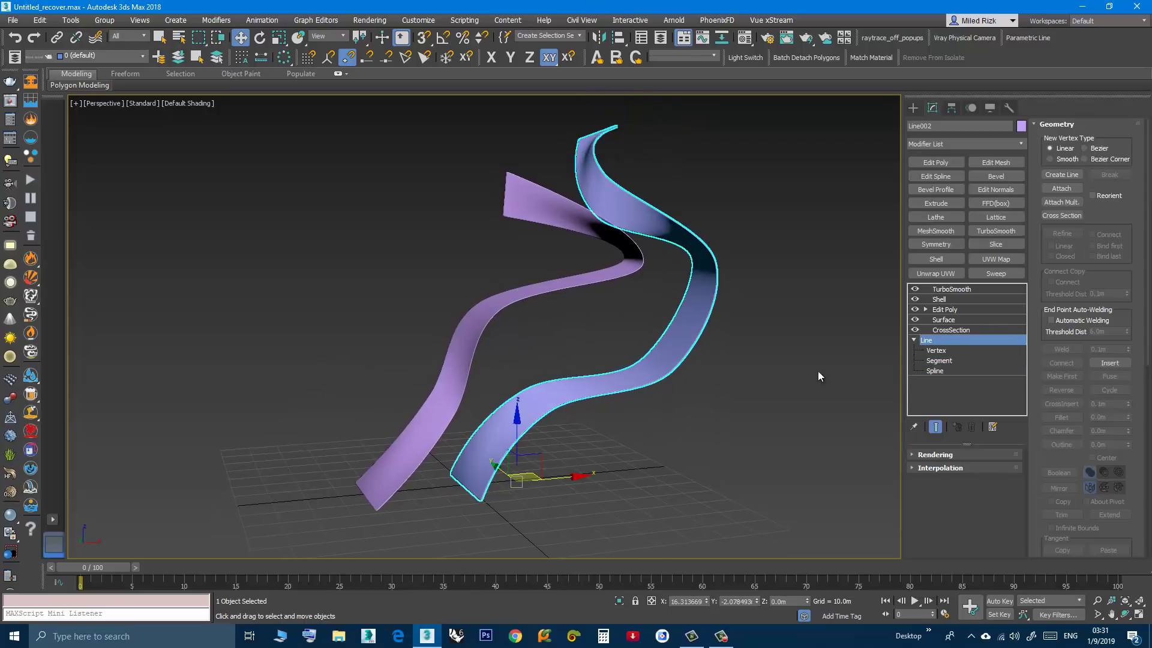
{"action": "left_click", "coordinate": [949, 290]}
{"action": "left_click", "coordinate": [705, 410]}
{"action": "middle_click_drag", "start_coordinate": [704, 410], "coordinate": [642, 485], "text": "alt"}
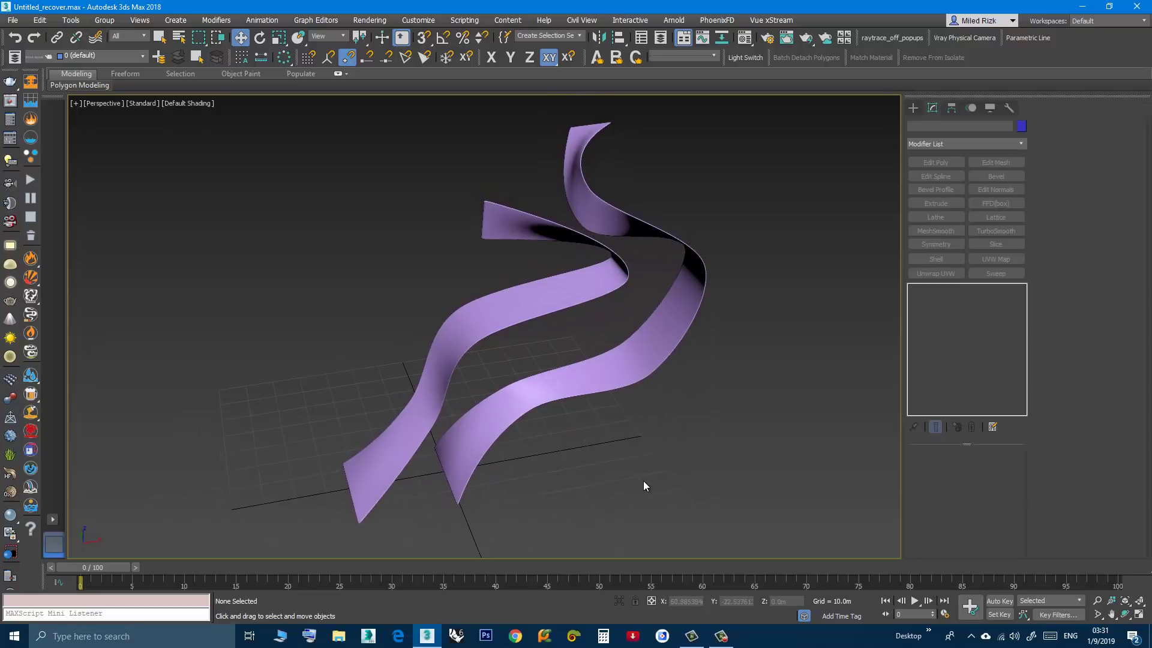